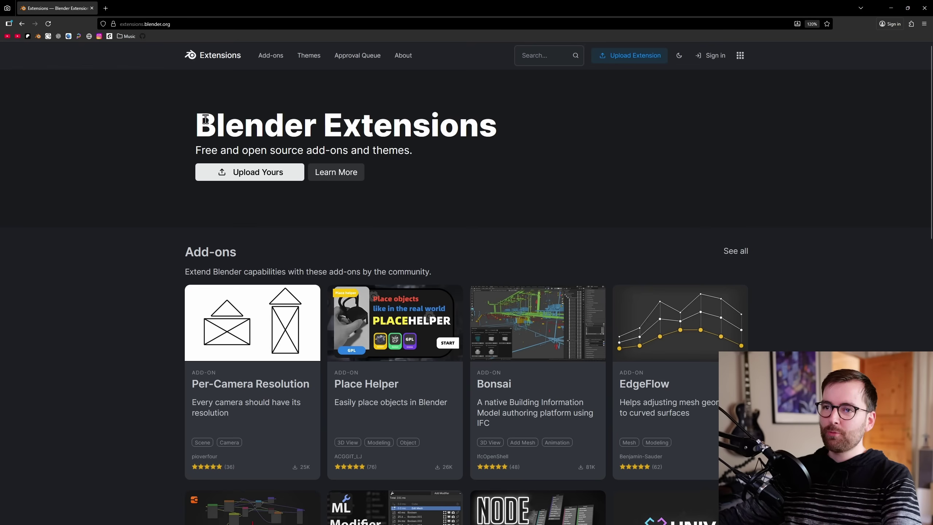
Look through the add-ons list and the extension approval queue on the Blender Extensions site.
left_click(526, 150)
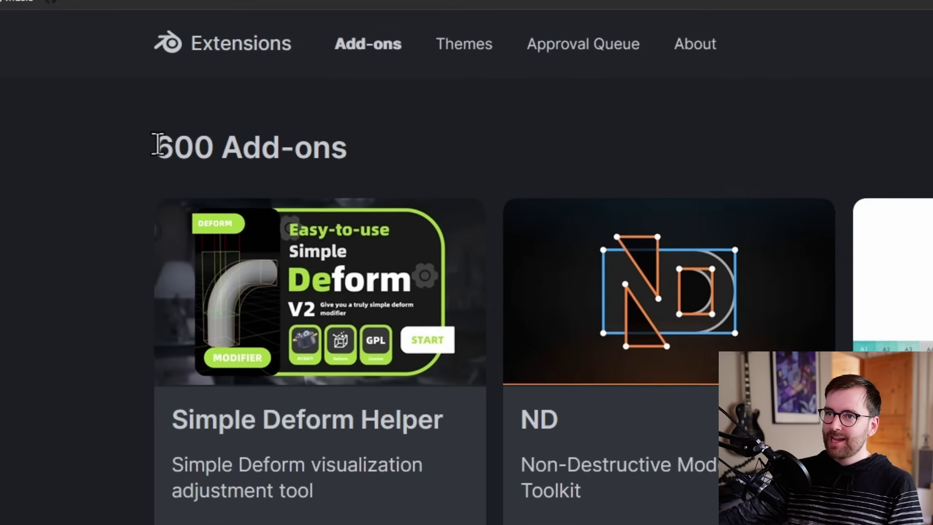
left_click_drag(185, 97, 286, 104)
left_click(358, 180)
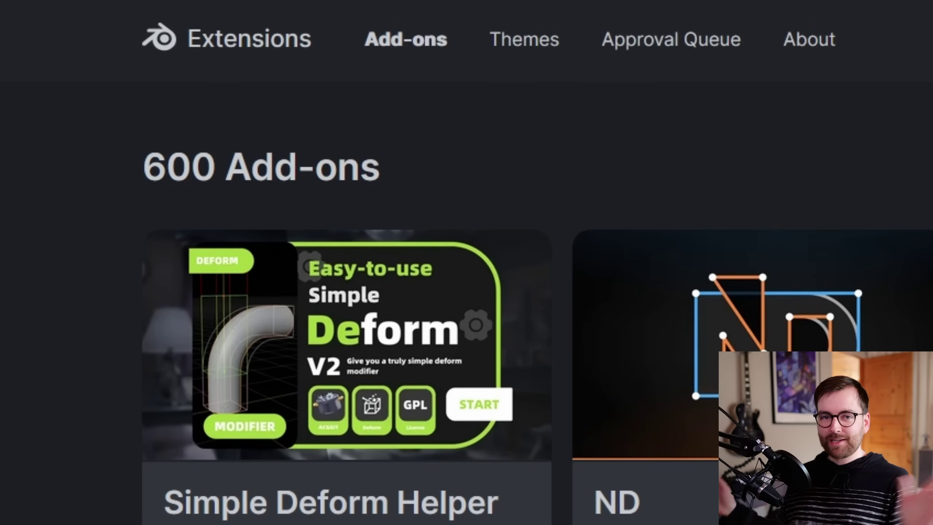
left_click(682, 50)
left_click_drag(145, 330, 489, 326)
left_click(489, 327)
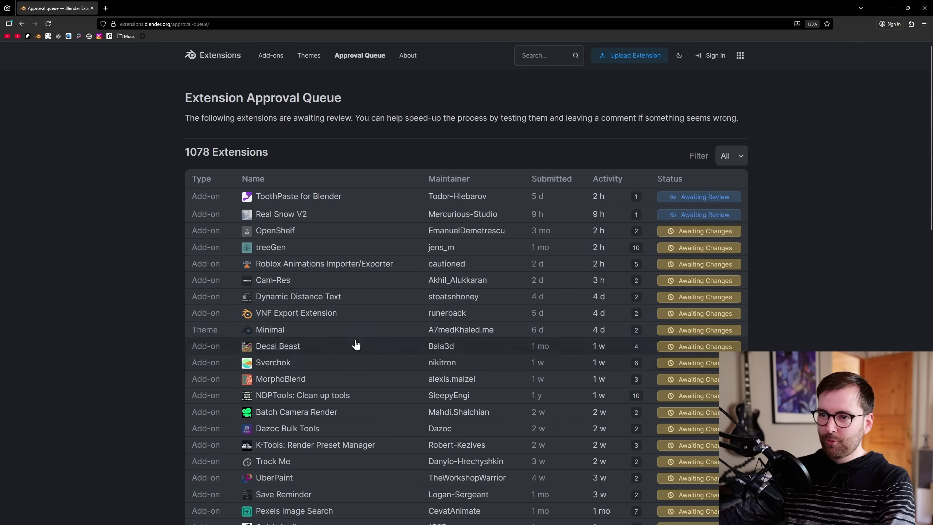
Go back to the add-ons list and review the ND add-on's page.
key("alt+Left")
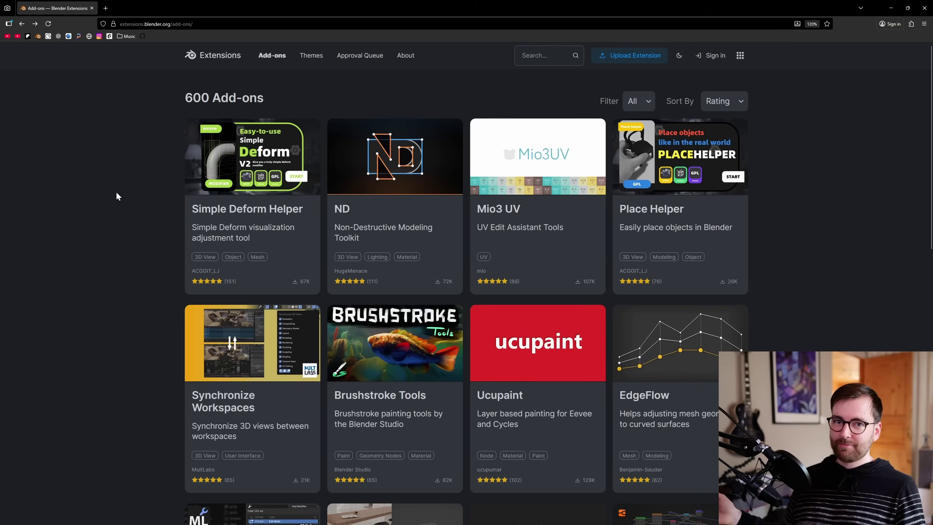
left_click(373, 163)
scroll(332, 214, "down", 2)
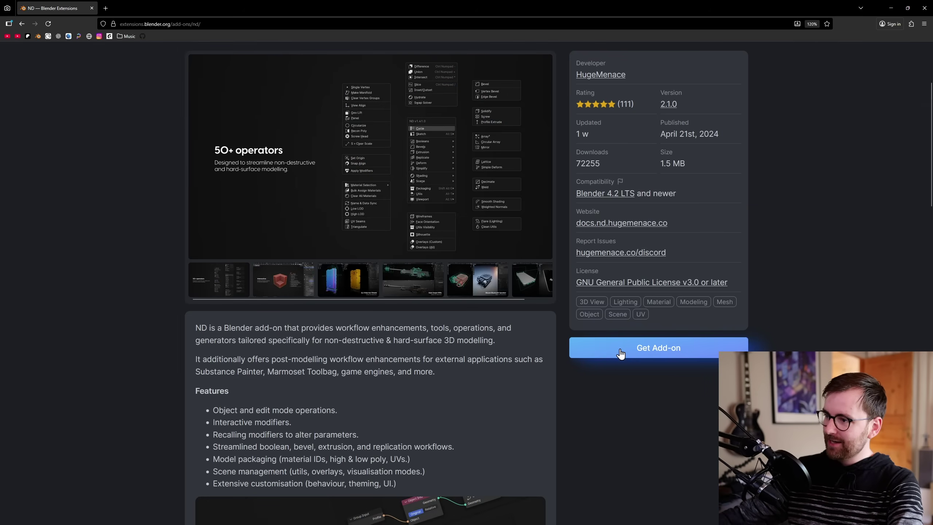
scroll(621, 355, "up", 3)
key("alt+Left")
Switch to Blender and look through the installed and available extensions in the preferences, closing them when done.
key("ctrl+super+Left")
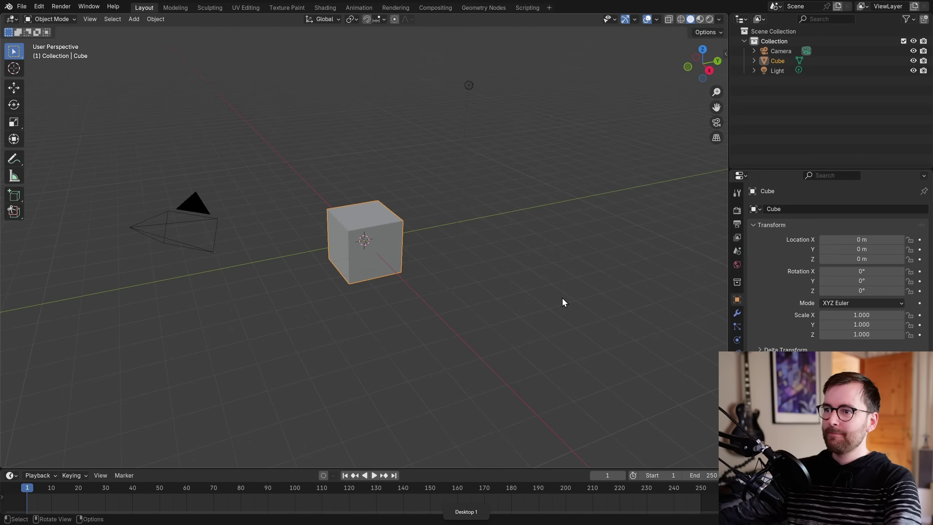
left_click(39, 6)
left_click(78, 135)
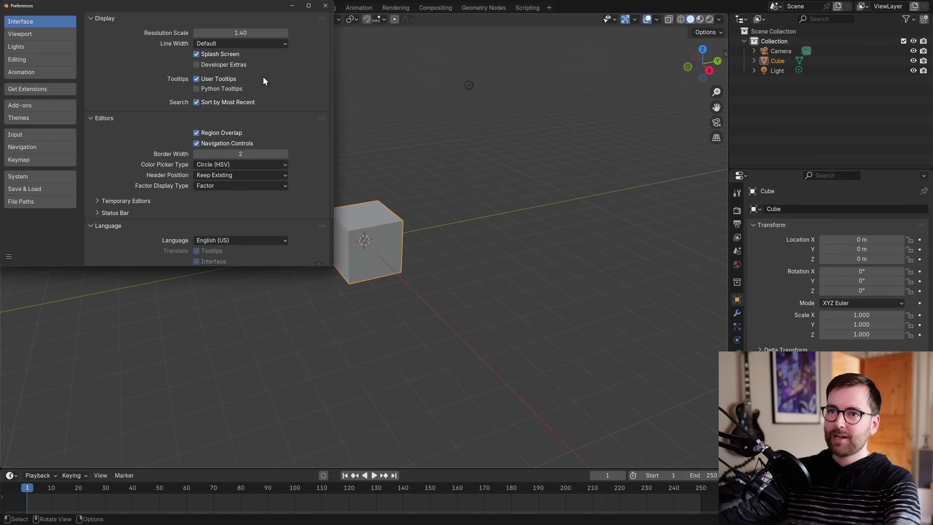
left_click(281, 214)
left_click_drag(286, 132, 242, 96)
scroll(369, 220, "down", 5)
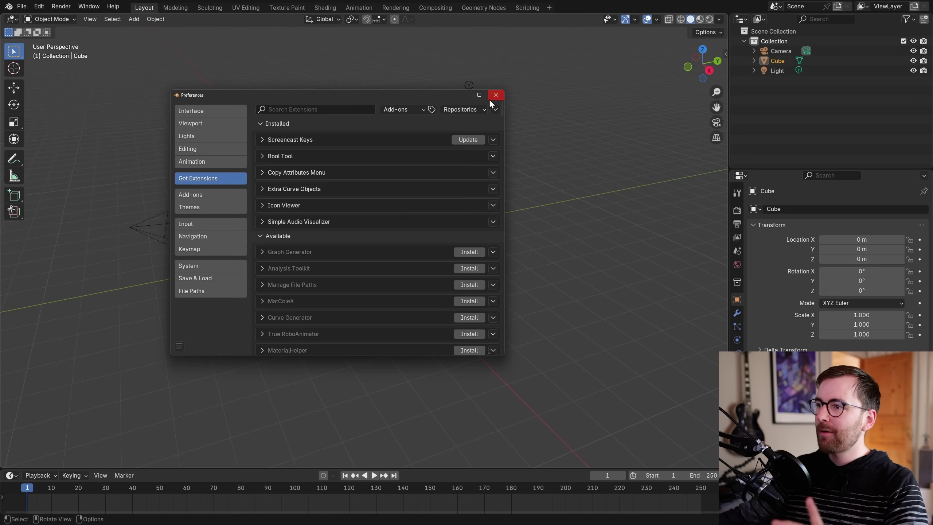
left_click(493, 95)
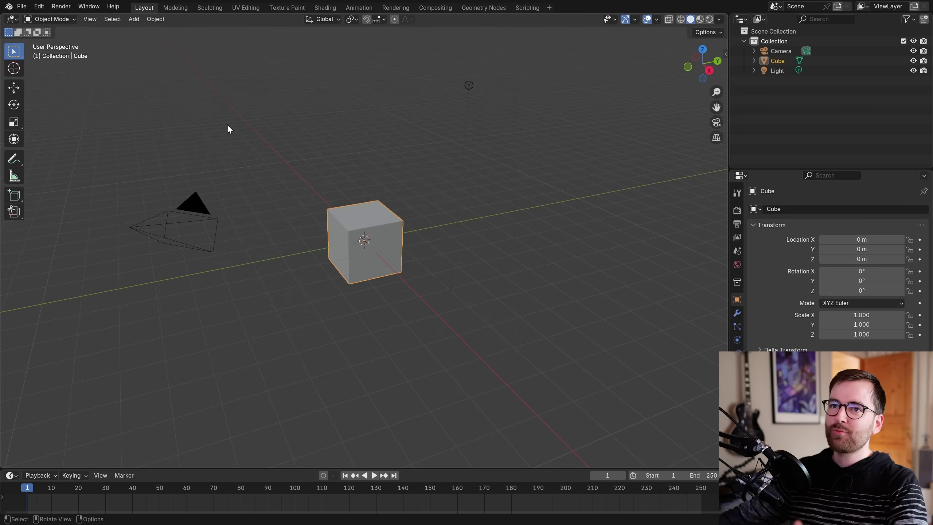
Load the factory default startup file and preferences.
left_click(24, 7)
mouse_move(51, 201)
left_click(163, 211)
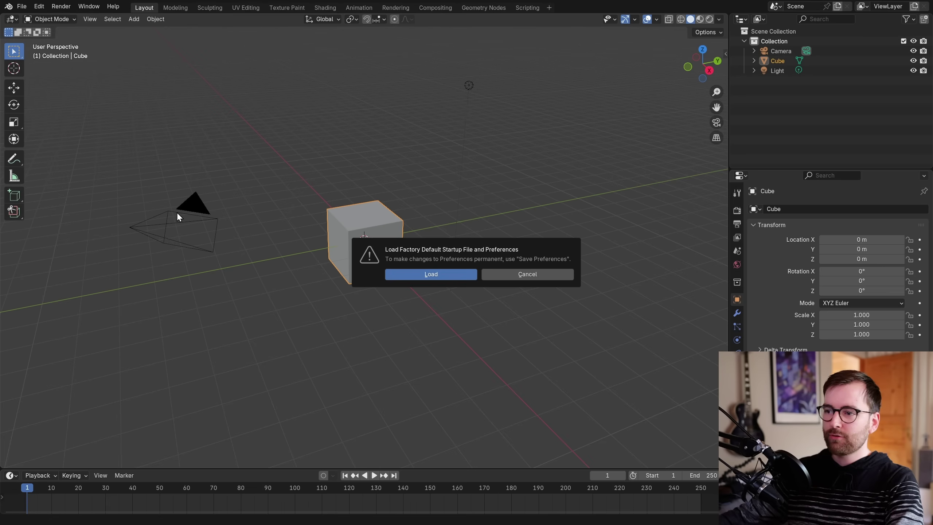
left_click(445, 276)
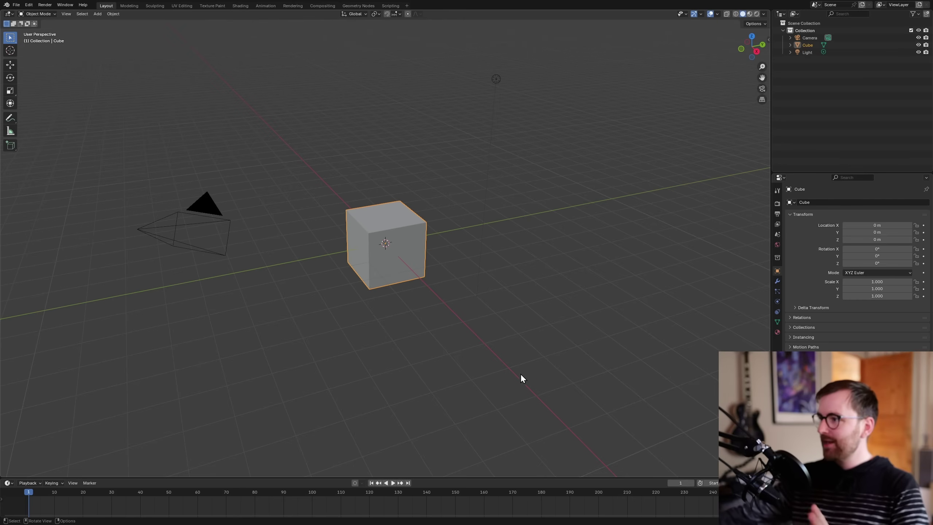
Set the interface resolution scale to 1.40 in the preferences.
left_click(29, 5)
left_click(37, 100)
left_click(322, 131)
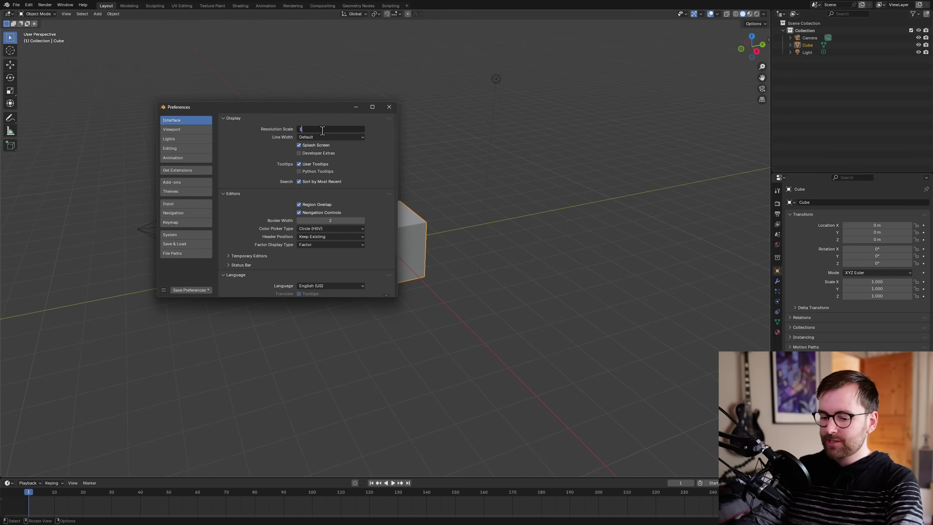
key("Return")
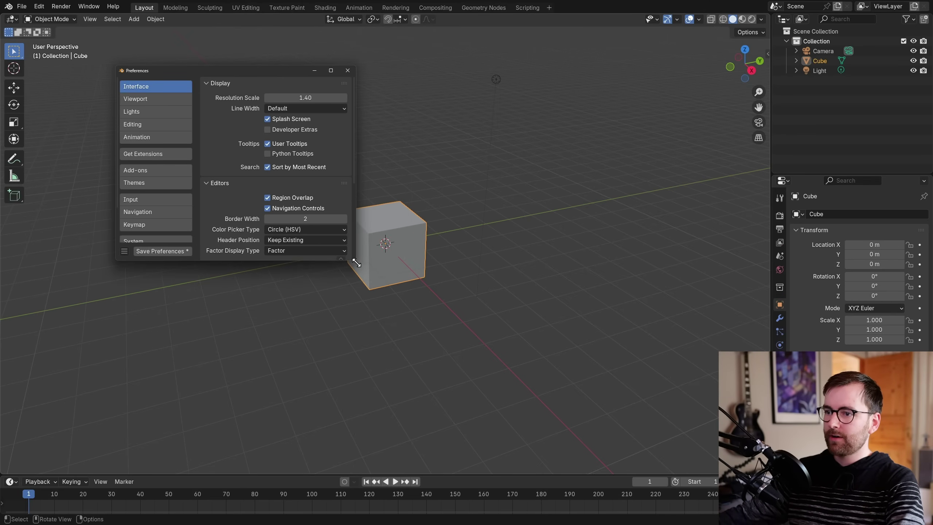
Install the first ten available extensions, including Graph Generator, Analysis Toolkit, MatColeX, Mesh Attribute Utils and rotor.
left_click(148, 147)
left_click(406, 108)
left_click(406, 141)
left_click(407, 158)
left_click(407, 175)
left_click(407, 191)
left_click(406, 204)
left_click(407, 221)
left_click(407, 237)
left_click(407, 254)
left_click(406, 269)
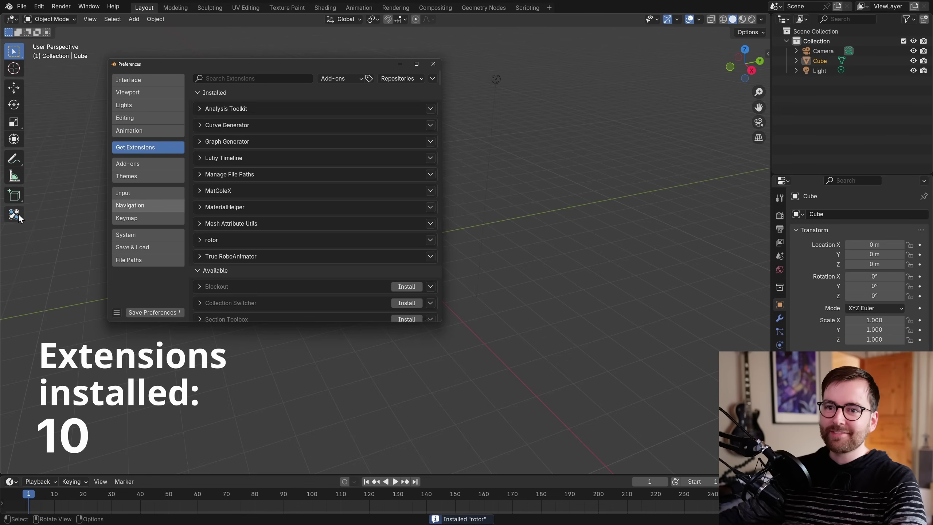
Install Blockout, Collection Switcher, Section Toolbox, UV Maps+, Parallax Node, Easy Driver, HiFi Architecture Builder v3.8 and Secondary Language.
scroll(331, 168, "down", 6)
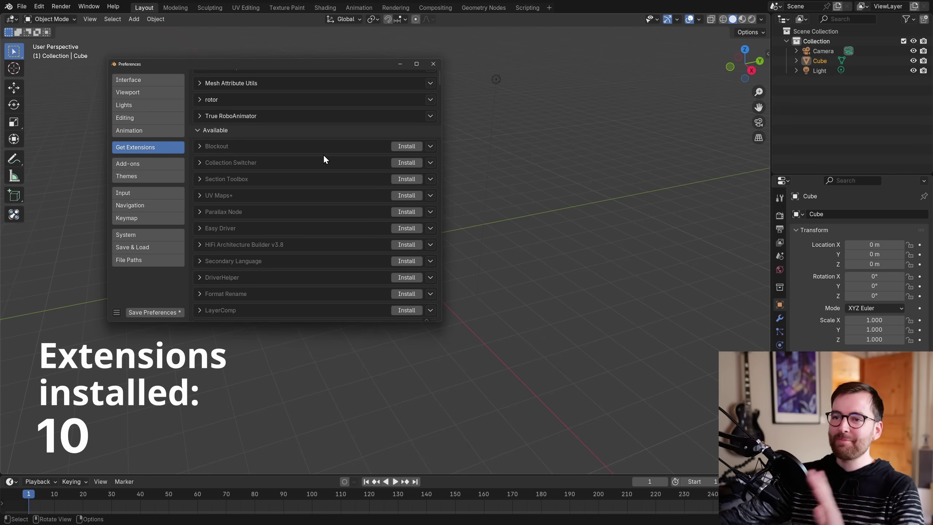
left_click(406, 146)
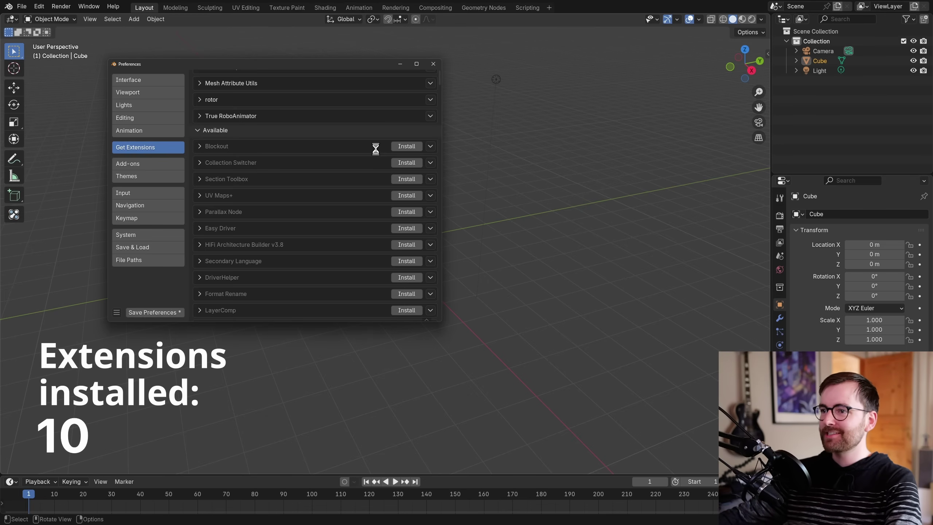
left_click(408, 162)
left_click(406, 179)
left_click(403, 195)
left_click(403, 212)
left_click(404, 228)
left_click(403, 244)
left_click(403, 261)
Install the next eleven available extensions starting with DriverHelper, including Format Rename, LayerComp, Timelapse, SPArk Sequencer and View Layer Plus.
scroll(401, 228, "down", 3)
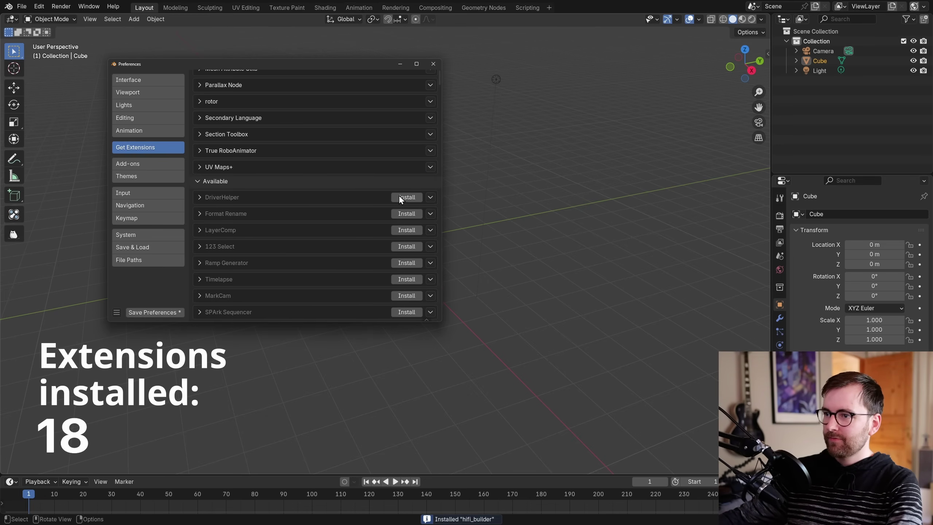
left_click(399, 198)
left_click(400, 214)
left_click(401, 230)
left_click(406, 219)
scroll(297, 133, "up", 13)
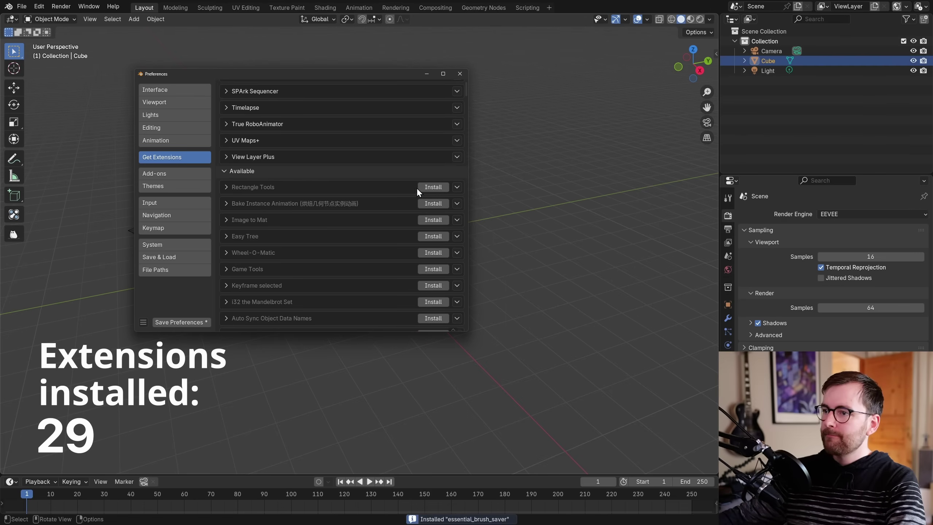
Install the next eleven available extensions from Rectangle Tools through Polychase, including Easy Tree, Wheel-O-Matic, Game Tools and Tracker to Nuke.
left_click(419, 199)
left_click(422, 227)
left_click(423, 235)
left_click(423, 252)
scroll(375, 250, "down", 3)
left_click(423, 181)
left_click(425, 198)
left_click(424, 214)
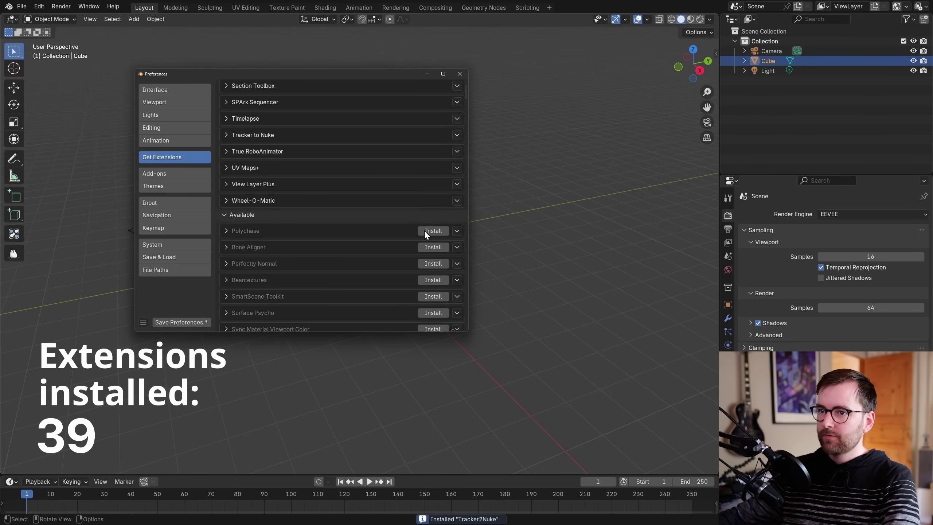
left_click(425, 230)
Close the preferences and scan the add-on tabs in the 3D viewport's sidebar.
scroll(349, 202, "up", 15)
scroll(348, 203, "down", 20)
left_click_drag(339, 73, 404, 88)
left_click(522, 90)
key("n")
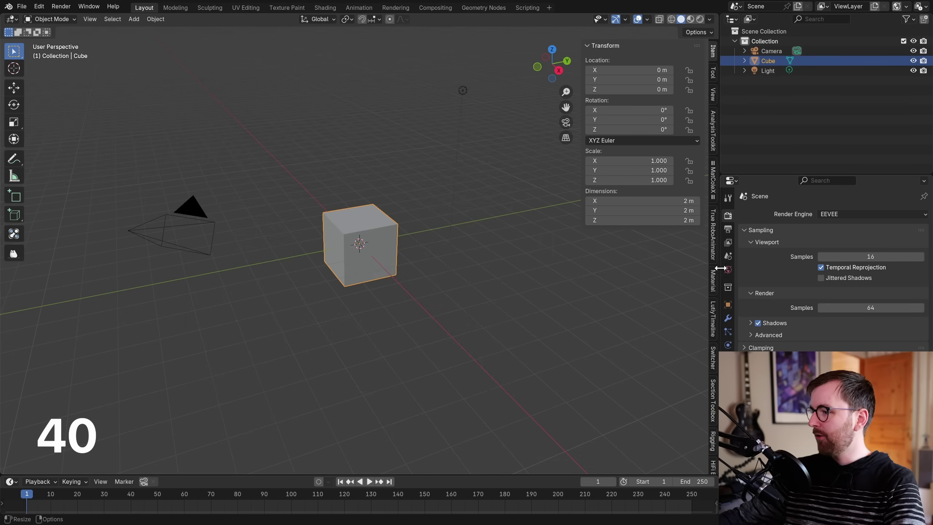
scroll(713, 206, "down", 15)
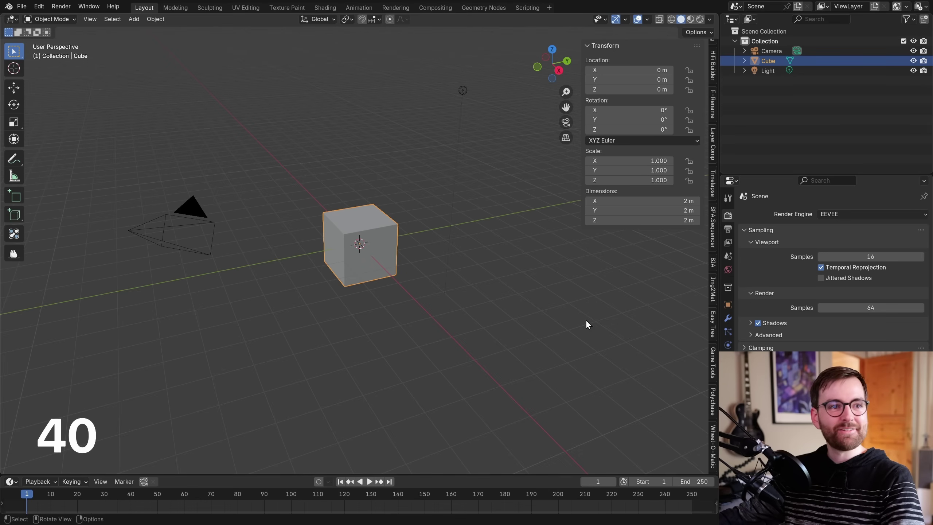
scroll(715, 400, "up", 10)
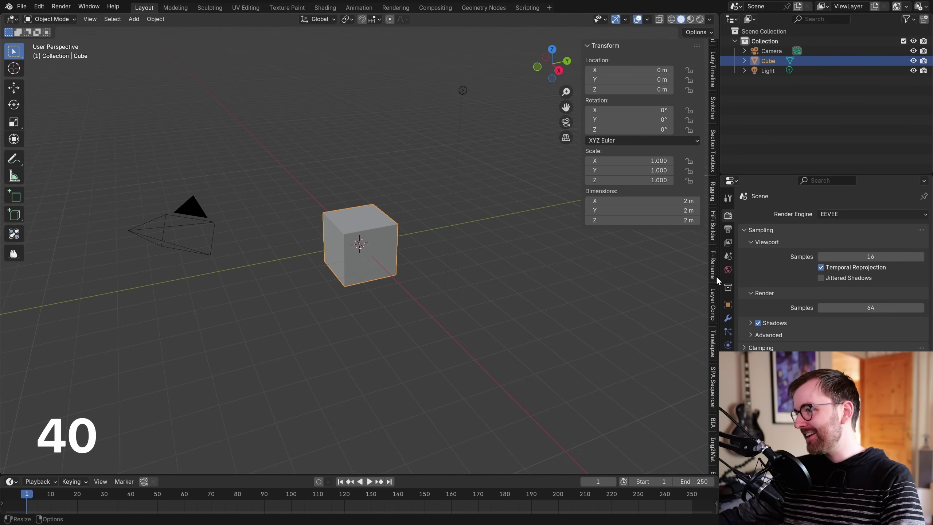
Examine the contents of individual sidebar add-on tabs, including AnalysisToolkit, MatColeX and True RoboAnimator, and return to the Item tab.
left_click(714, 260)
left_click(713, 229)
scroll(713, 183, "up", 5)
left_click(714, 142)
left_click(713, 88)
left_click(713, 53)
left_click(714, 82)
left_click(716, 72)
scroll(716, 74, "up", 5)
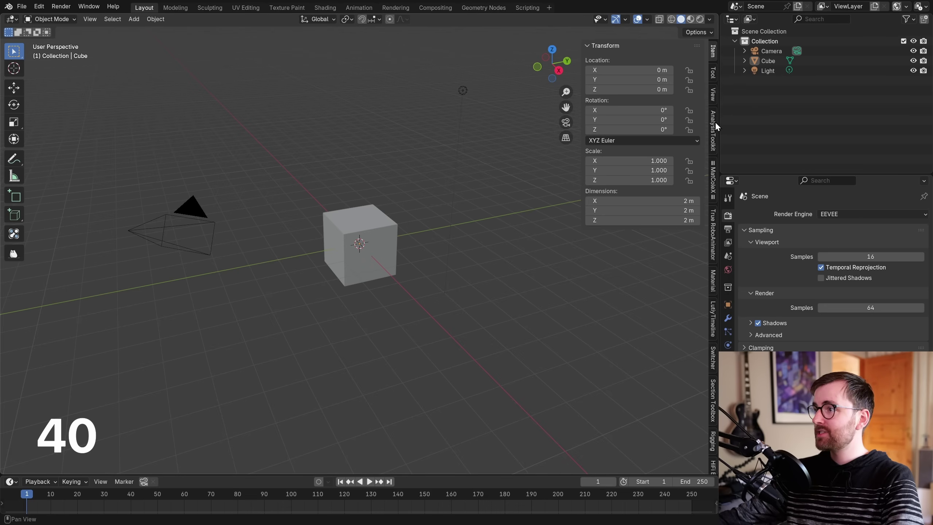
left_click(716, 125)
left_click(715, 175)
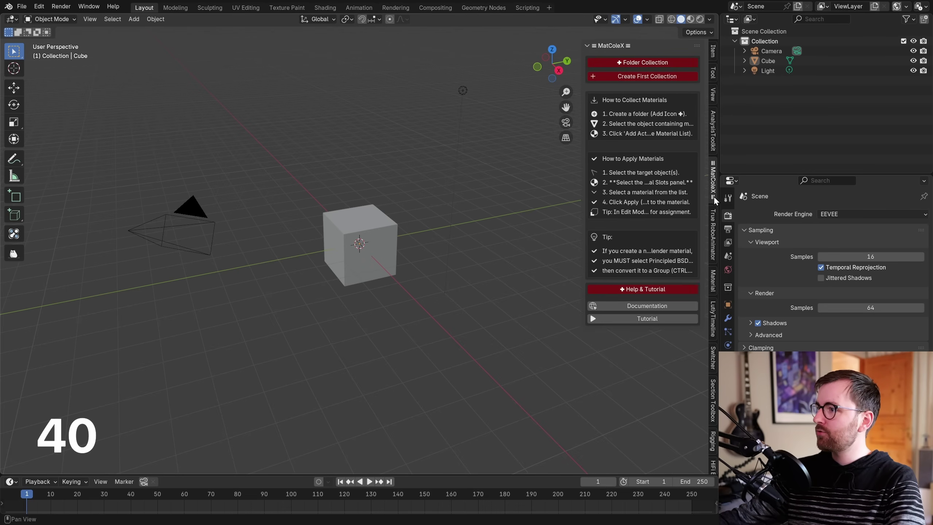
left_click(715, 223)
left_click(712, 51)
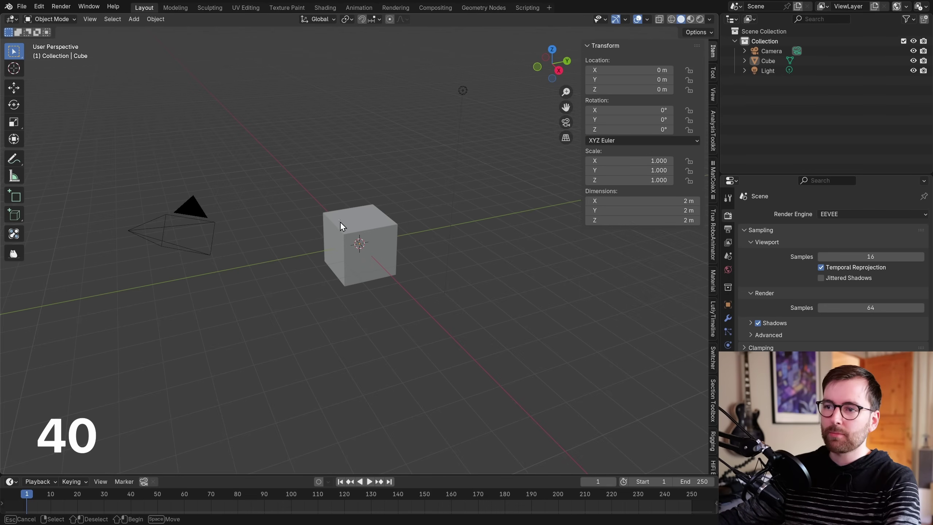
Install further available extensions in the preferences, including Vertex Color Selector, Glare Node Controller, Viewport stabilizer and Skin Weights Copypaster.
left_click(419, 192)
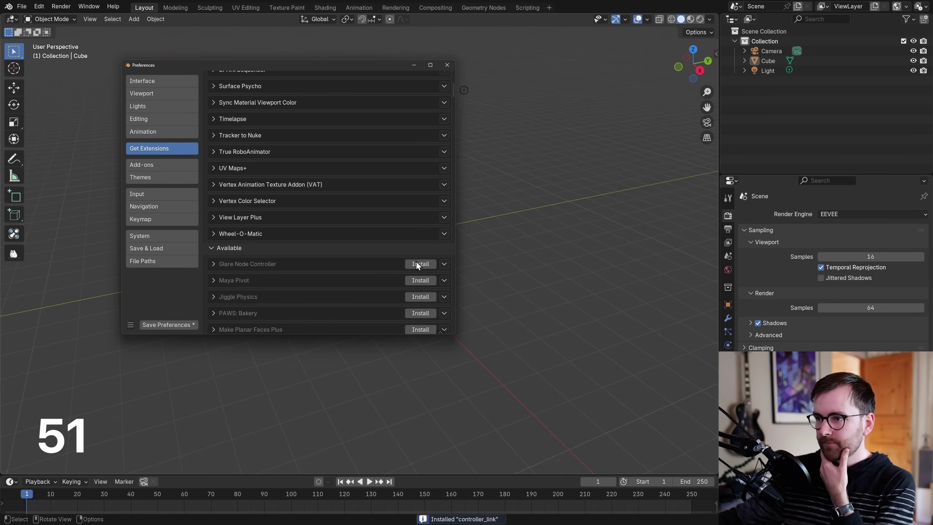
left_click(410, 188)
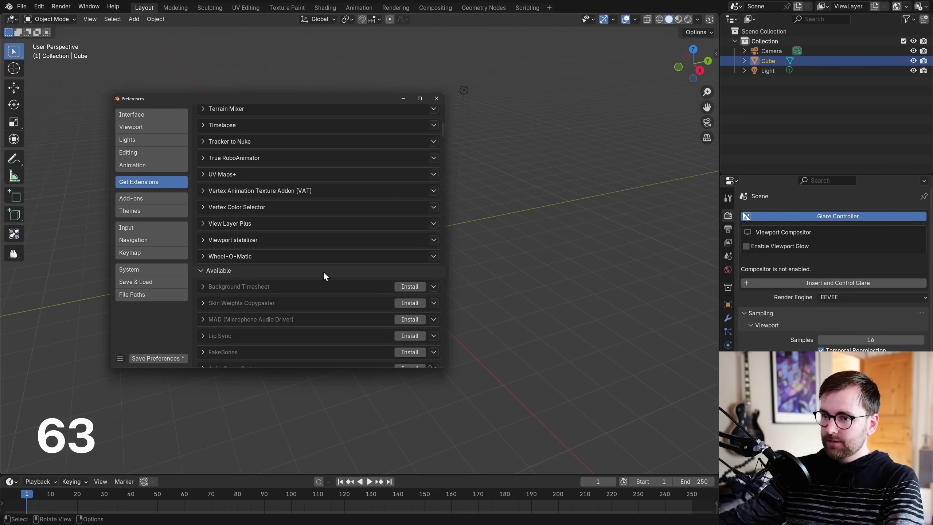
left_click(474, 191)
left_click(475, 258)
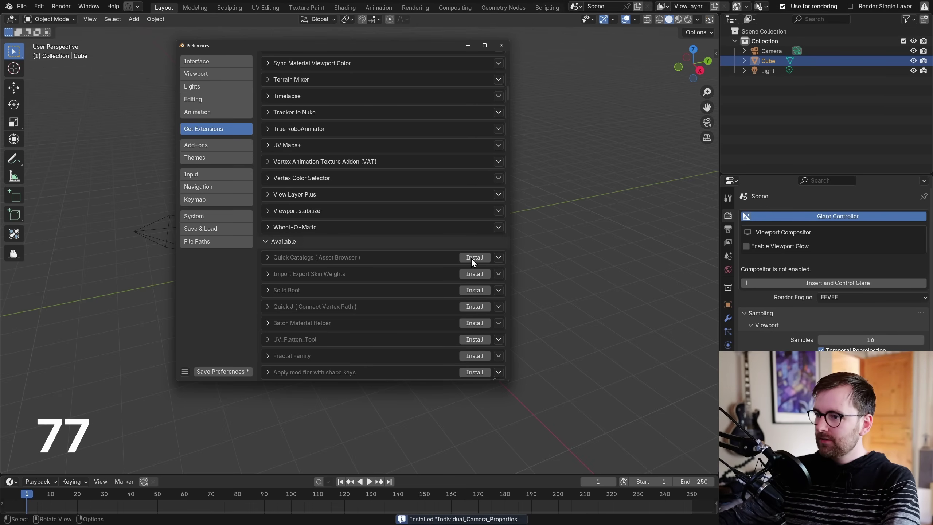
Continue installing available extensions, including Solid Boot, UV_Flatten_Tool, Fractal Family and Apply modifier with shape keys.
left_click(474, 304)
left_click(474, 324)
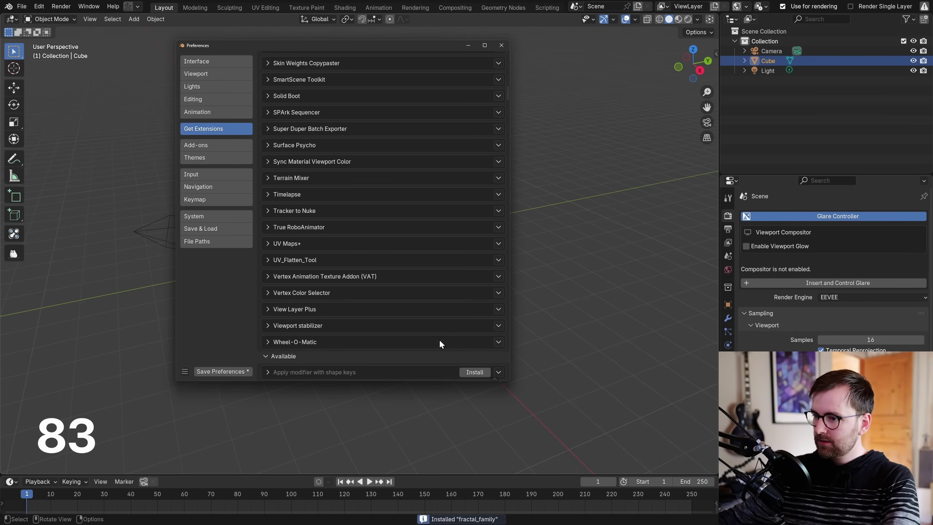
left_click(475, 144)
left_click(474, 175)
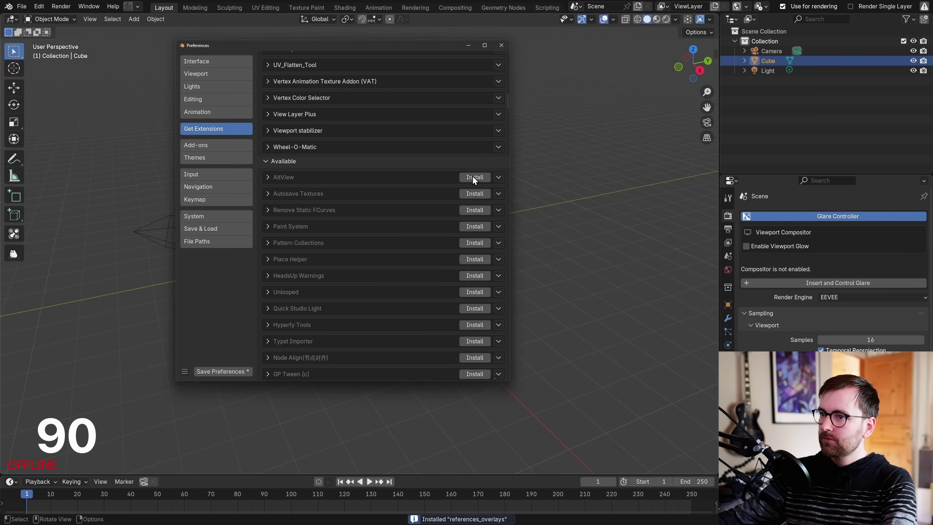
Install the available extensions from AllView through Unlooped, including Paint System, Place Helper and HeadsUp Warnings.
left_click(472, 226)
left_click(474, 259)
left_click(474, 276)
left_click(473, 291)
scroll(435, 276, "down", 1)
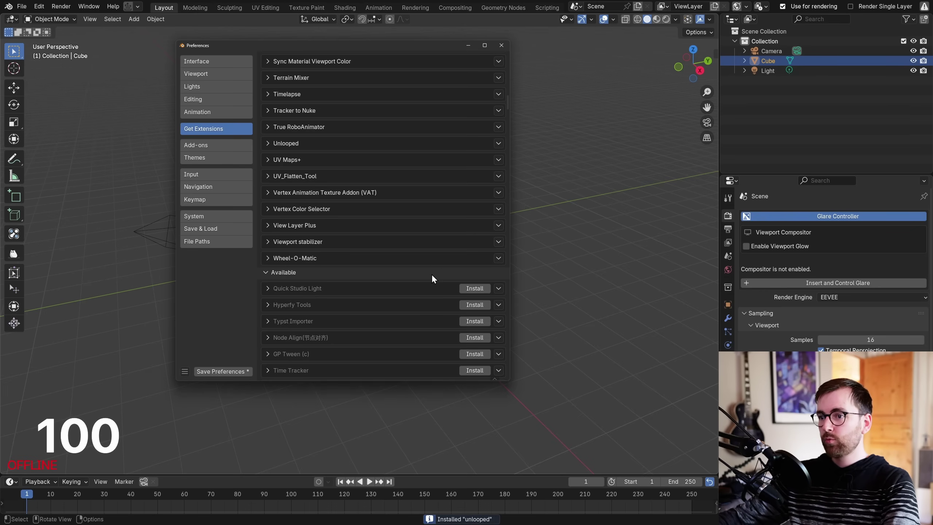
scroll(431, 274, "up", 2)
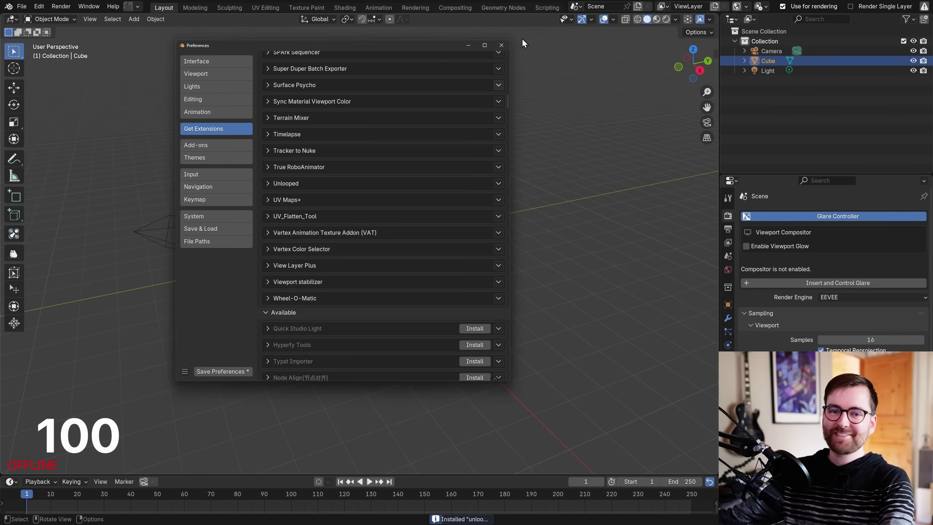
Close the preferences and examine the cube scene's output, modifier and shape key properties for add-on controls.
left_click(501, 44)
left_click(728, 229)
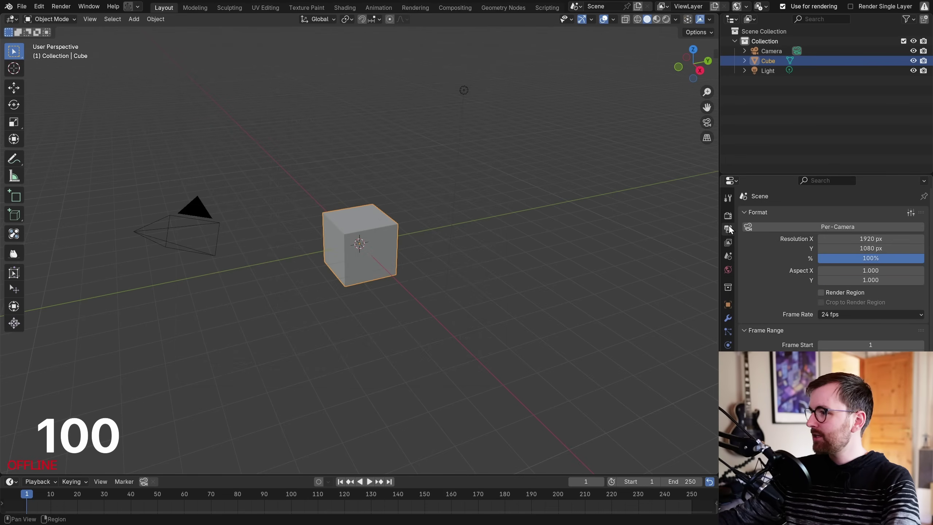
scroll(790, 240, "down", 3)
left_click(728, 318)
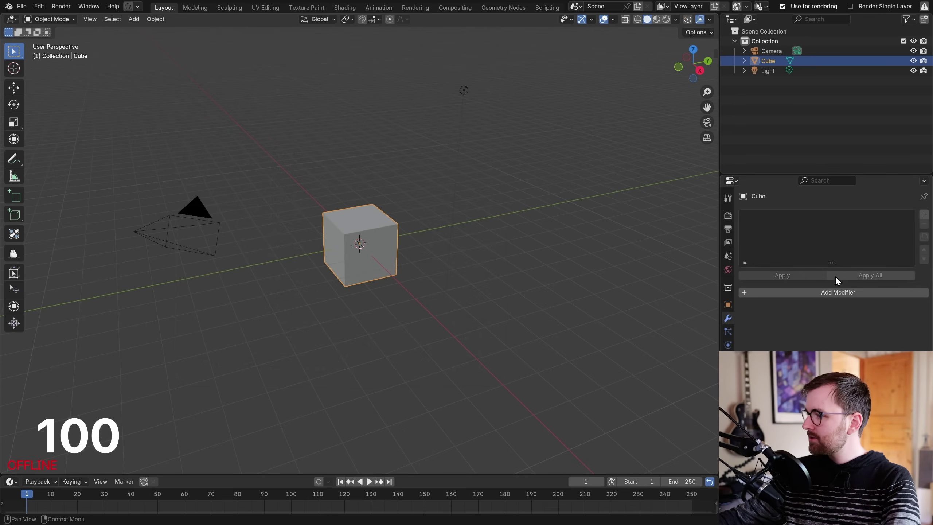
left_click(728, 372)
scroll(833, 269, "down", 5)
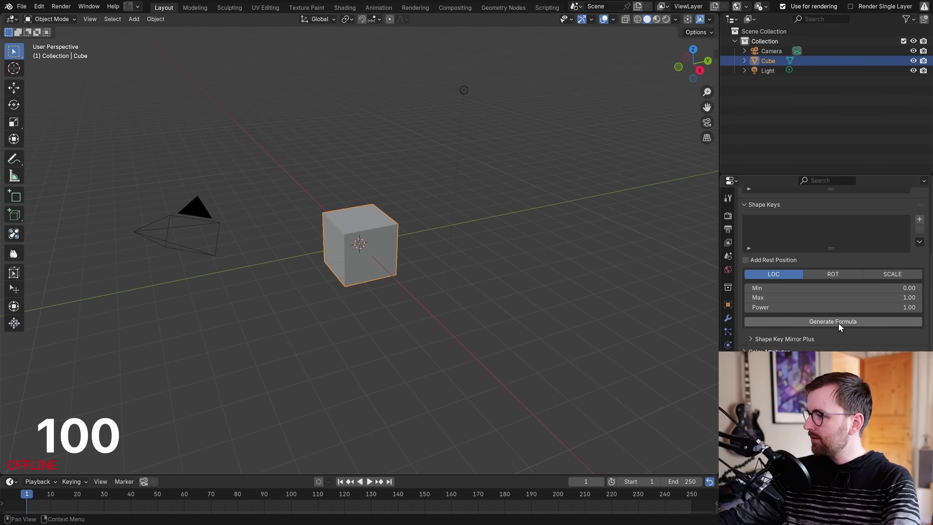
Examine the cube's shape key settings and the view layer and scene properties for add-on controls.
scroll(767, 331, "down", 4)
scroll(750, 261, "up", 4)
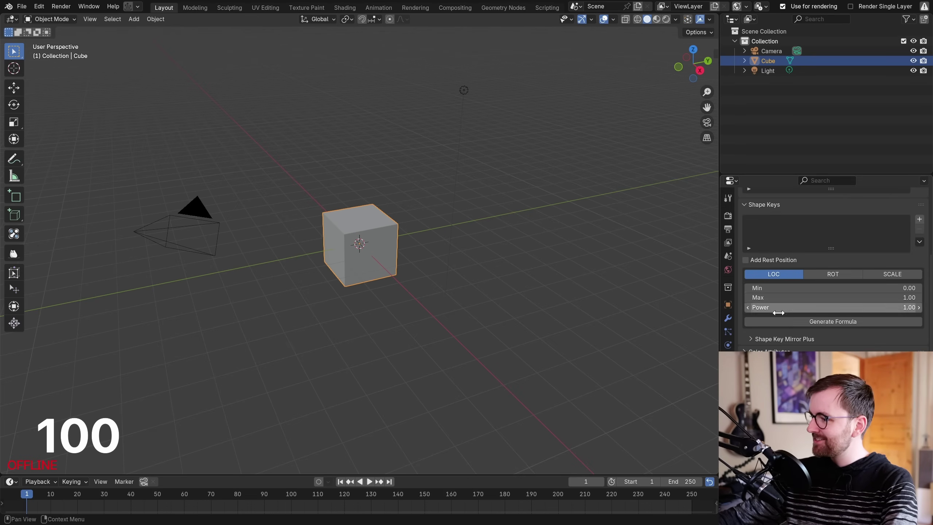
left_click(728, 229)
left_click(729, 242)
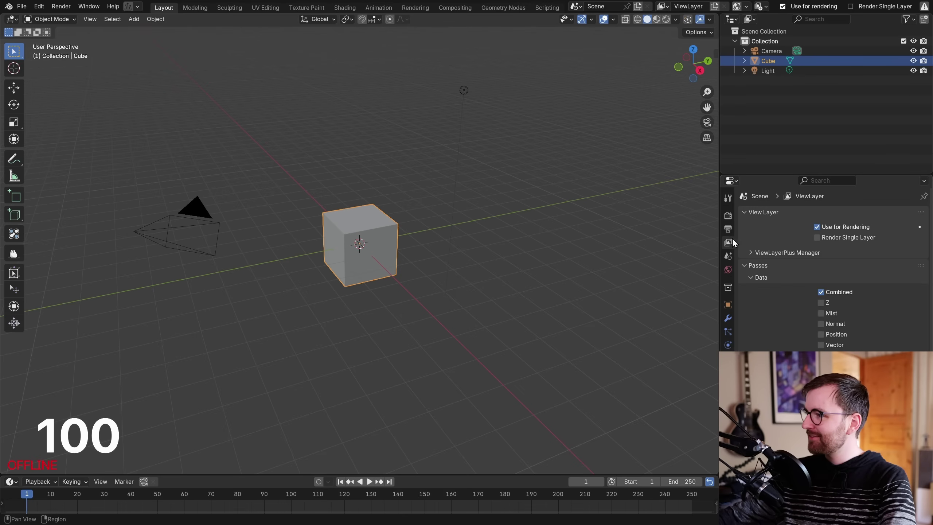
left_click(727, 256)
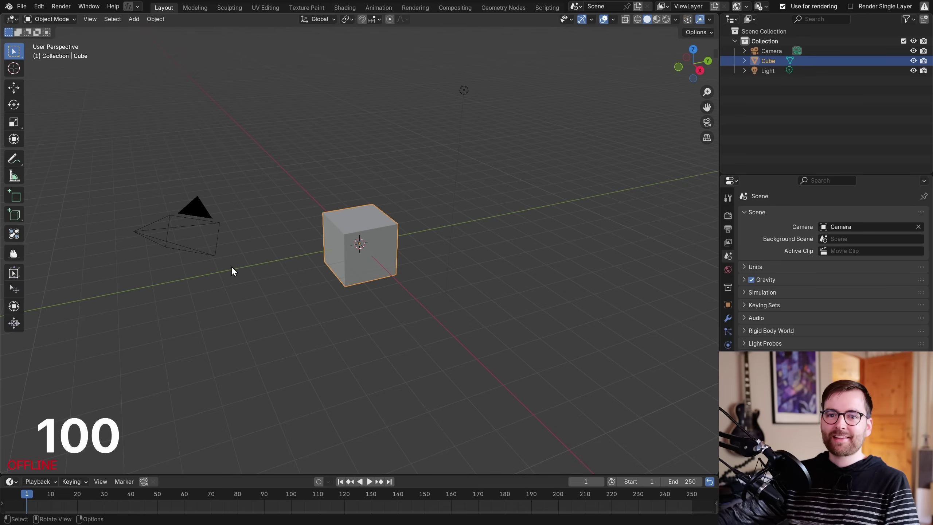
left_click(137, 7)
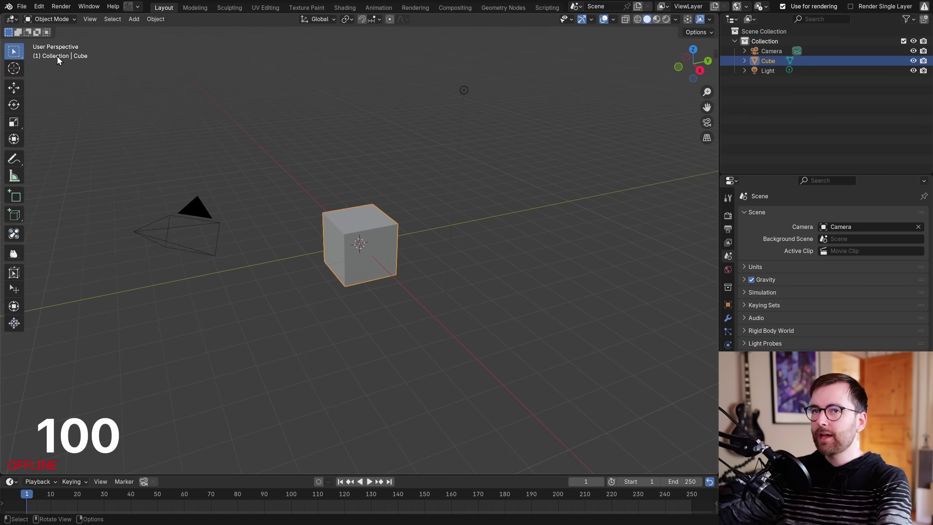
Reopen the preferences and install the available extensions from Quick Studio Light through Group input helper, including Time Tracker and ViewTools.
left_click(39, 7)
left_click(72, 125)
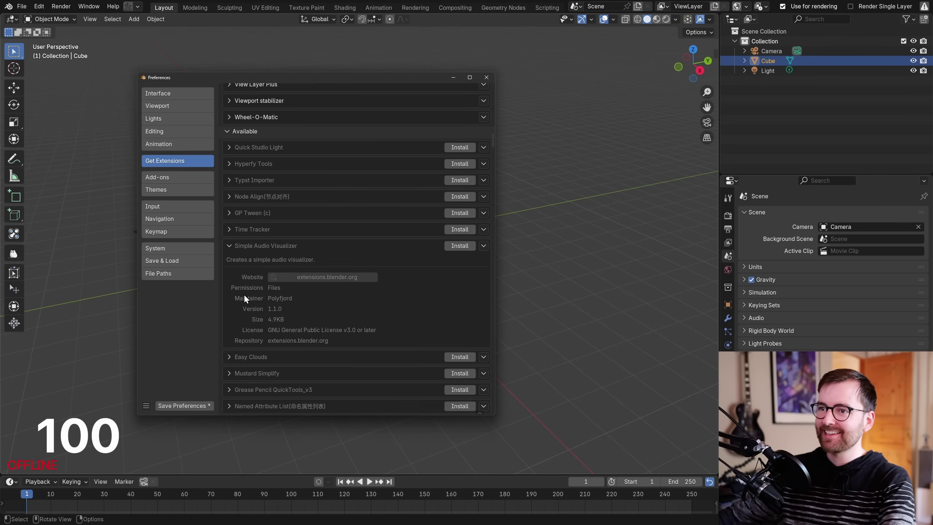
left_click(460, 179)
left_click(457, 239)
left_click(431, 148)
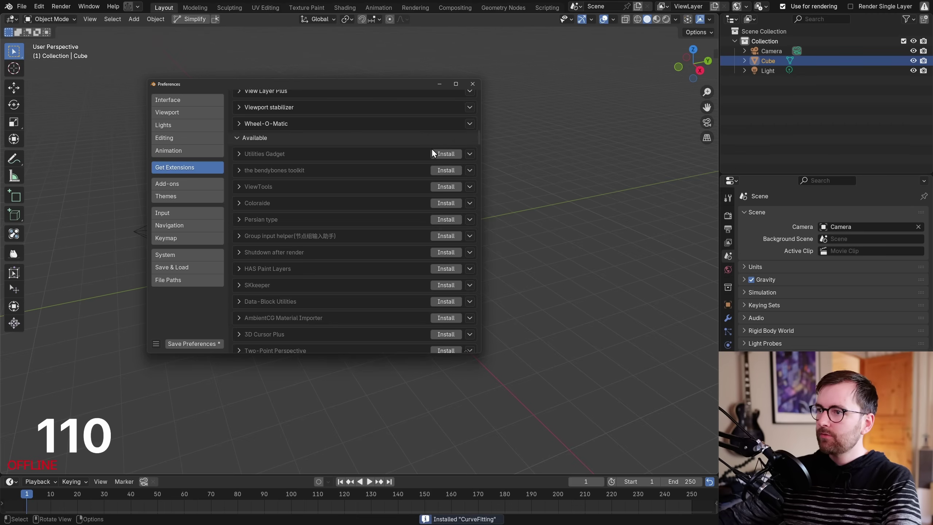
left_click(445, 249)
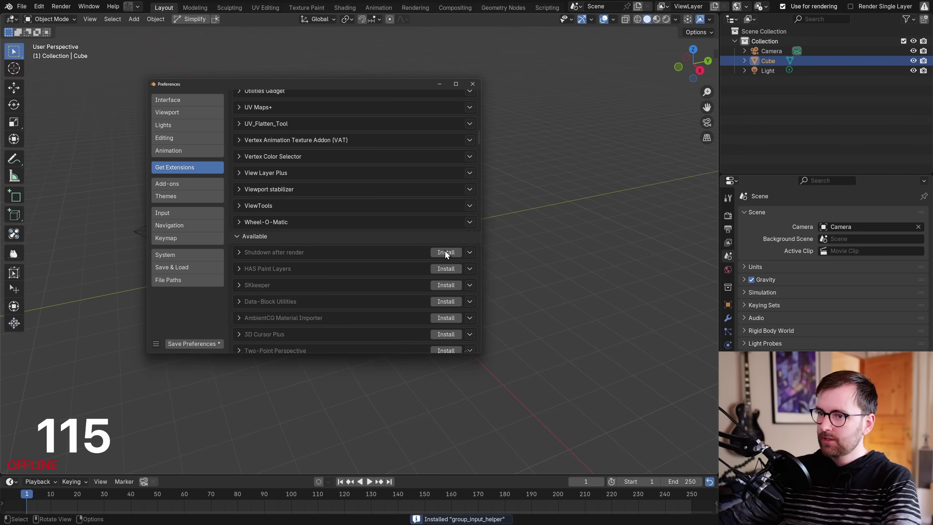
Install the available extensions from Shutdown after render onward, including ND Primitives, B SubEditor, Vertex Overlap and X-Ray Selection Tools.
left_click(445, 252)
left_click(442, 179)
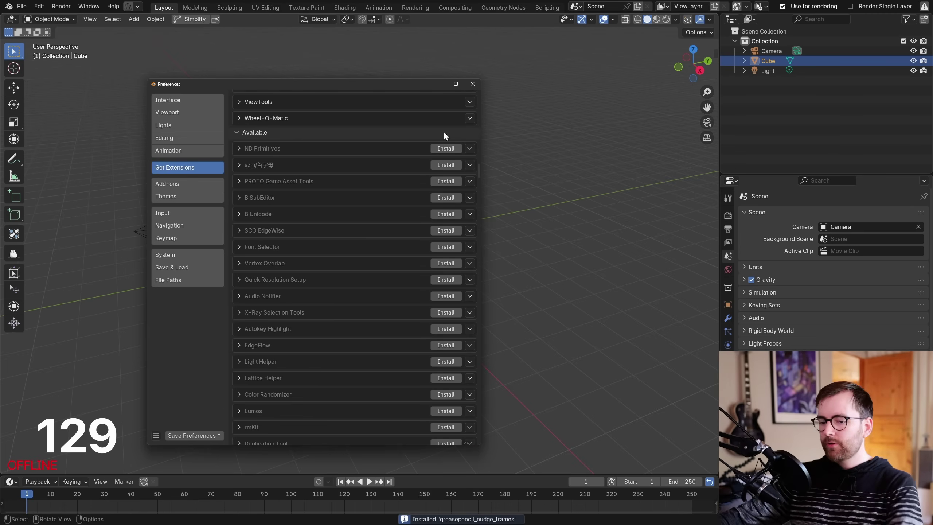
left_click(443, 135)
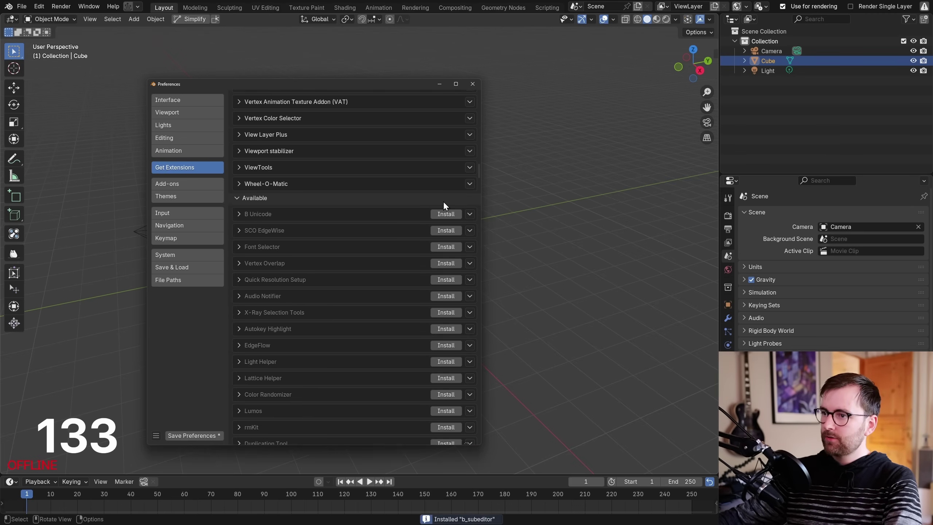
left_click(440, 296)
left_click(443, 377)
left_click(440, 359)
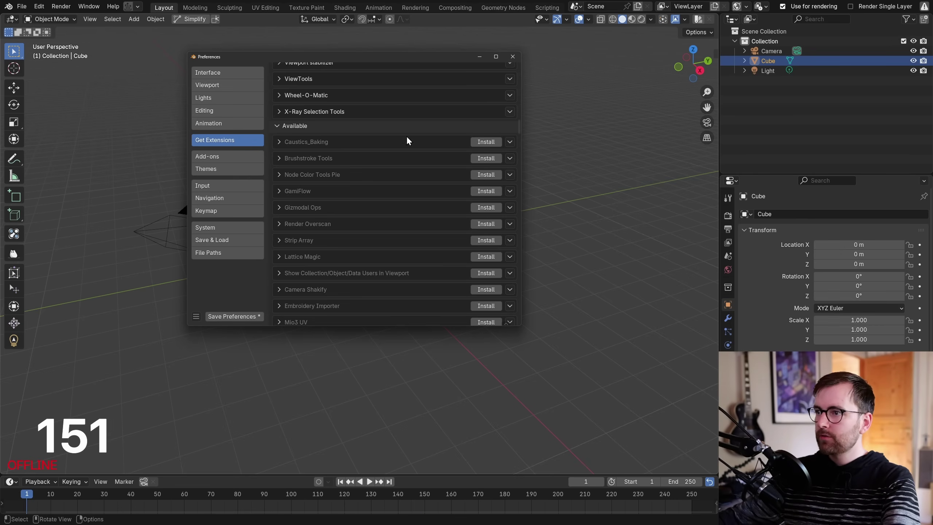
Install the available extensions from Caustics_Baking through PCB 3D Importer, including Mio3 UV, Quick Switch and Fire Ray.
left_click(481, 178)
left_click(478, 252)
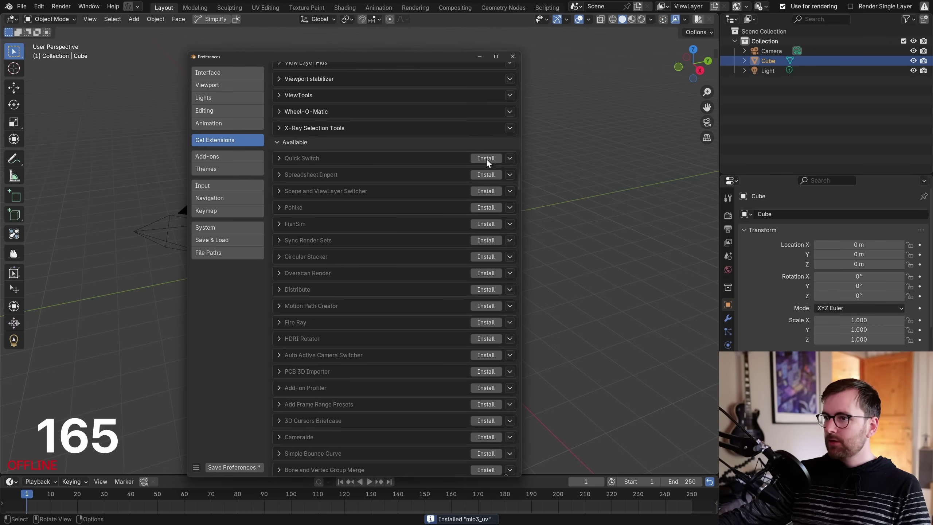
left_click(486, 159)
left_click(481, 241)
left_click(482, 319)
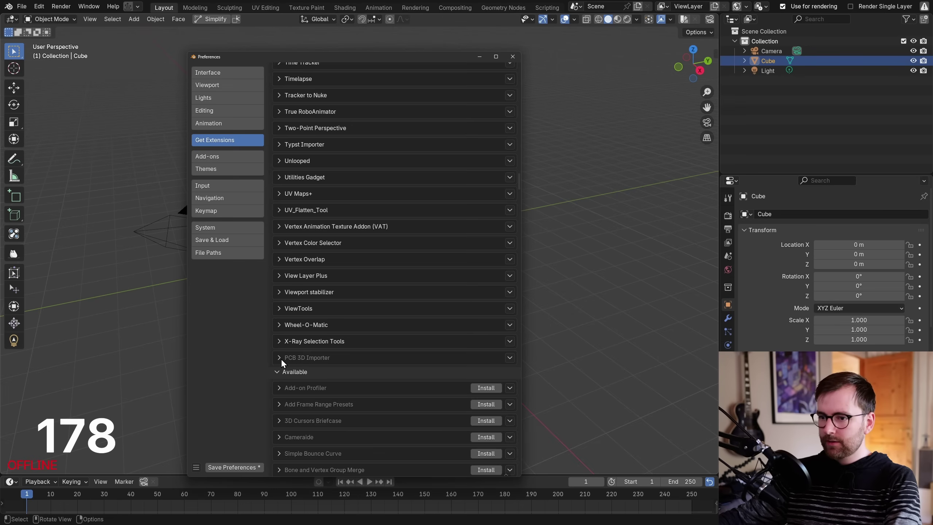
Check the details of the PCB 3D Importer extension and collapse its entry.
left_click(279, 357)
scroll(384, 347, "down", 3)
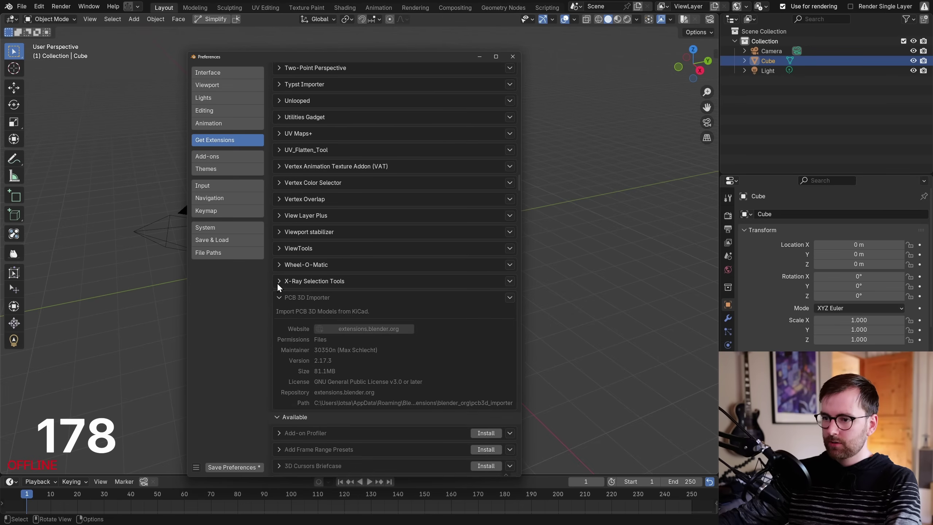
left_click(279, 297)
Install the available extensions from Add-on Profiler through UV Snapper, including Colorista and POPOTI Align Helper.
left_click(484, 285)
left_click(481, 218)
left_click(474, 264)
left_click(480, 332)
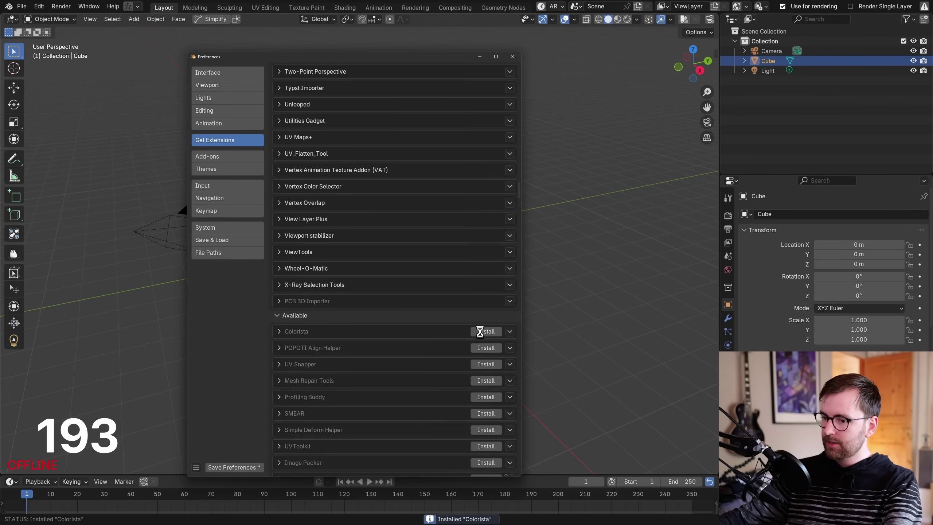
left_click(479, 348)
left_click(479, 364)
Continue installing extensions from Mesh Repair Tools onward, including UVToolkit, World Apply and You Are Autosave.
left_click(477, 174)
left_click(479, 189)
left_click(482, 238)
left_click(481, 255)
left_click(481, 289)
left_click(493, 186)
left_click(493, 201)
left_click(495, 218)
left_click(496, 234)
left_click(498, 252)
left_click(497, 267)
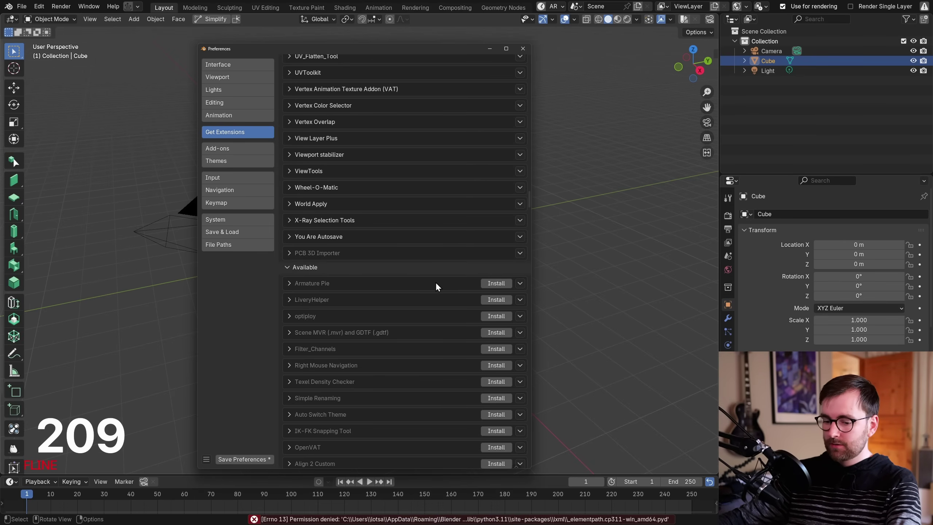
Save the file PLEASE DONT CRASH.blend and reopen the preferences.
key("ctrl+s")
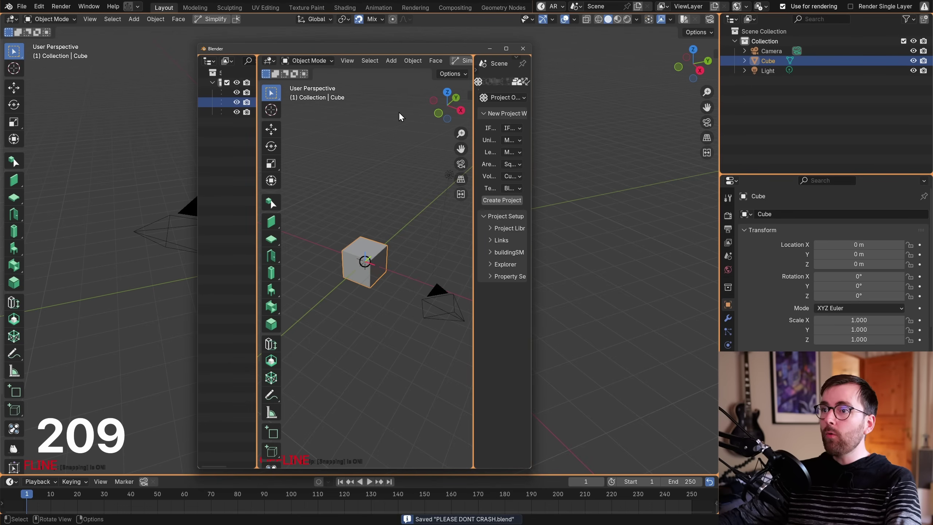
left_click_drag(233, 51, 239, 50)
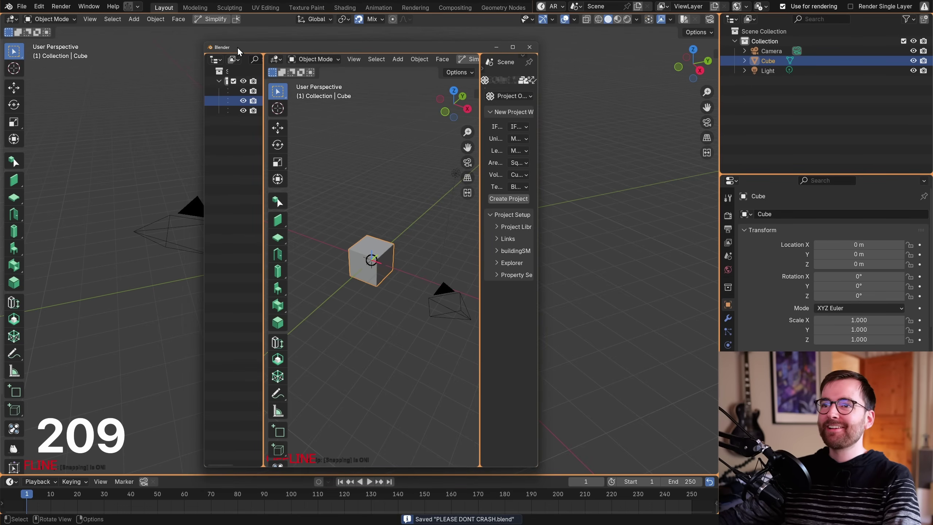
left_click(38, 7)
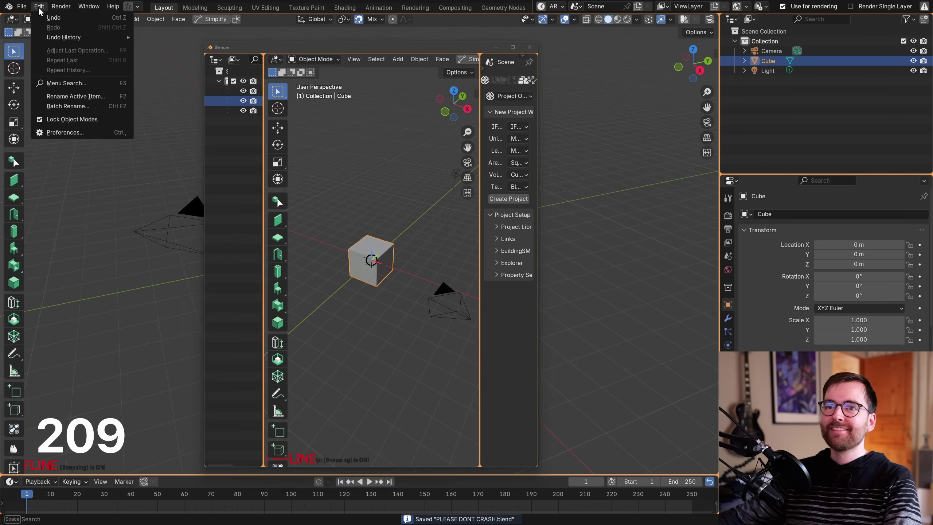
left_click(68, 132)
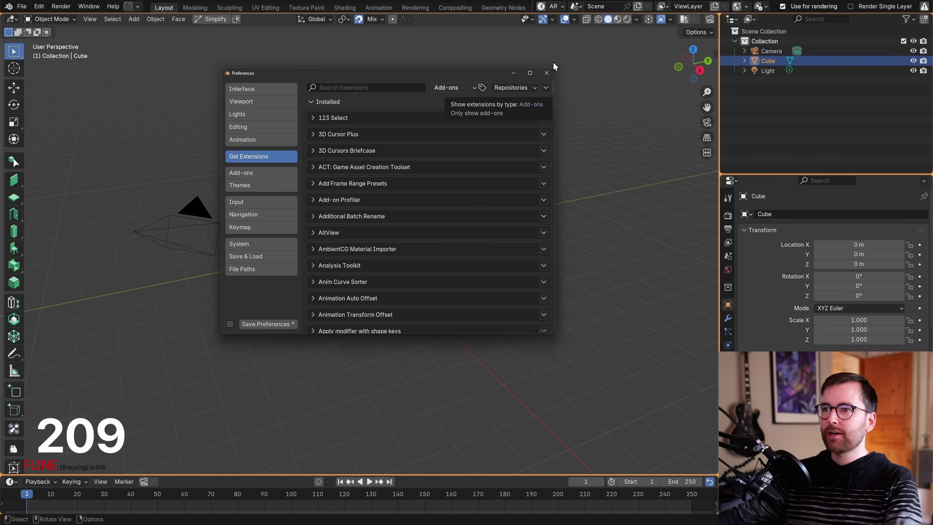
Install the available extensions from Armature Pie through Right Mouse Navigation, including LiveryHelper, optiploy and Filter_Channels.
left_click(510, 48)
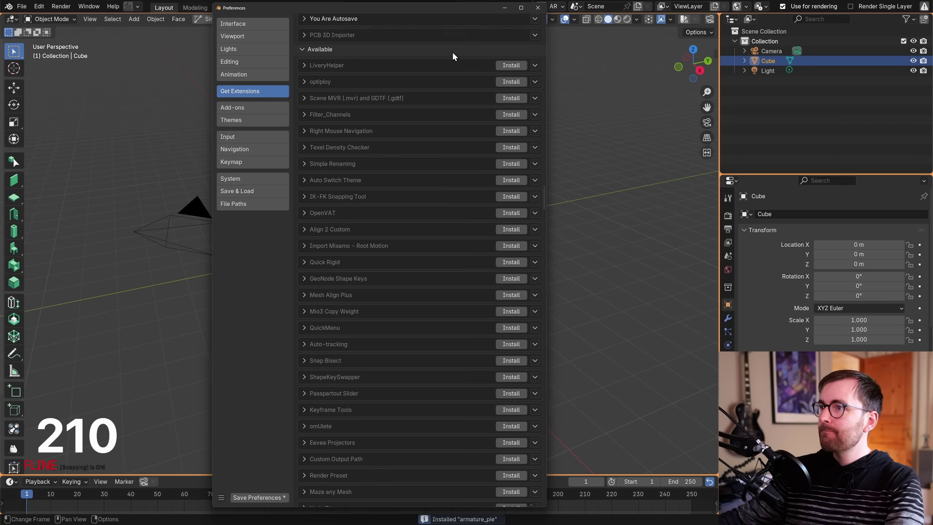
left_click(510, 65)
left_click(509, 82)
left_click(509, 98)
left_click(510, 115)
left_click(509, 131)
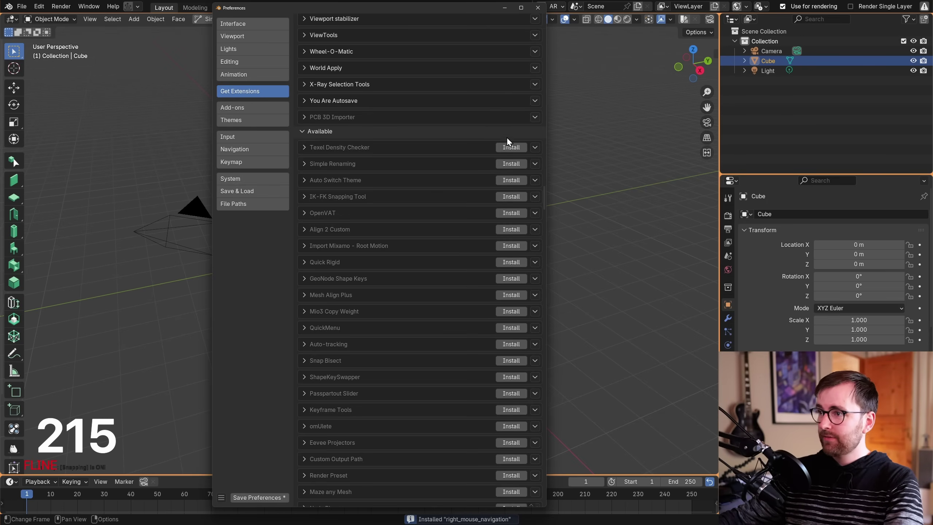
Install the available extensions from Texel Density Checker through OpenVAT and save the file.
left_click(508, 147)
left_click(506, 164)
left_click(508, 180)
left_click(509, 197)
left_click(510, 213)
key("ctrl+s")
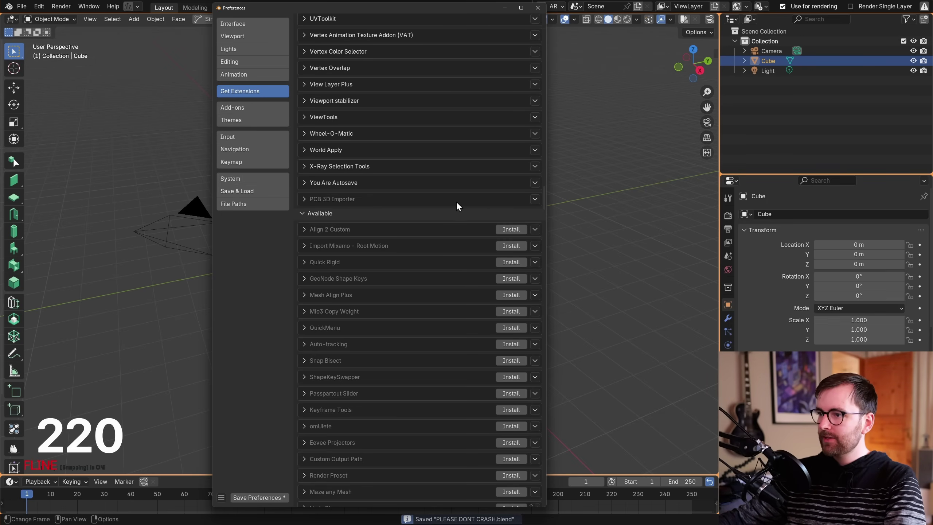
Close the preferences and examine the 3D viewport's new tools and the render properties for add-on changes.
left_click(538, 7)
middle_click_drag(382, 215, 287, 332)
scroll(15, 393, "down", 5)
scroll(14, 441, "up", 5)
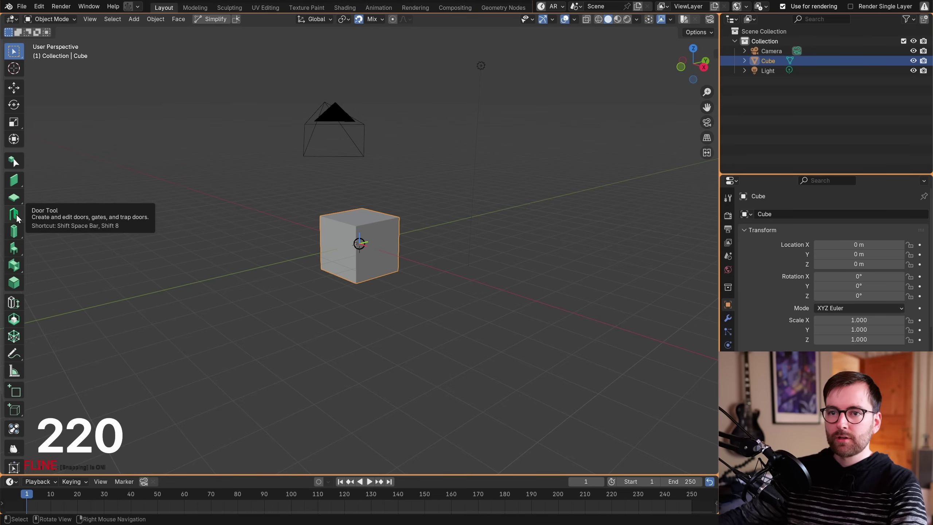
middle_click_drag(492, 223, 462, 234)
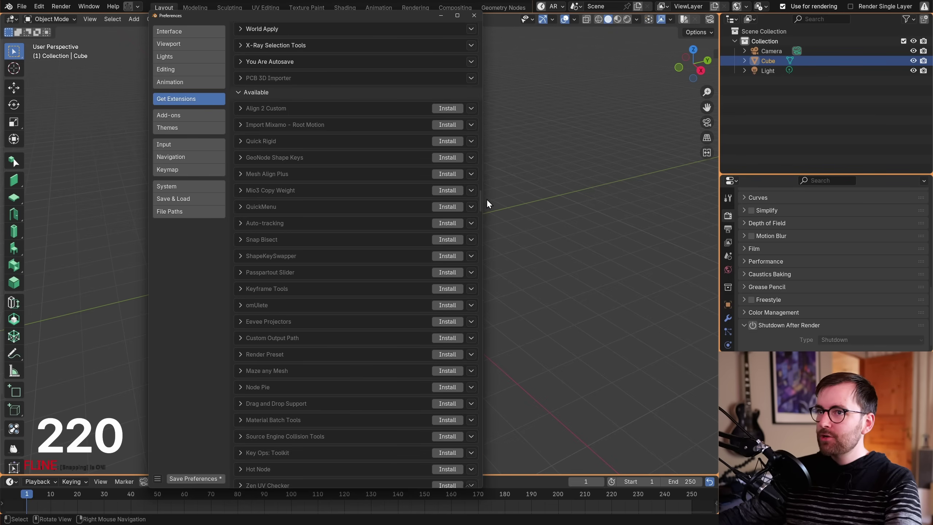
Install the available extensions from Align 2 Custom through Keyframe Tools, including Quick Rigid, QuickMenu and Snap Bisect.
left_click_drag(487, 199, 487, 202)
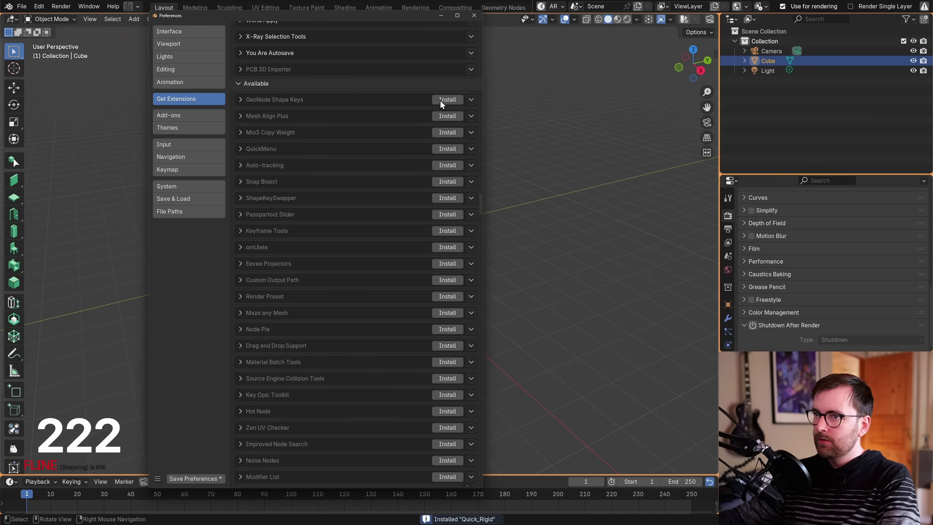
left_click(441, 100)
left_click(450, 165)
left_click(449, 179)
left_click(439, 229)
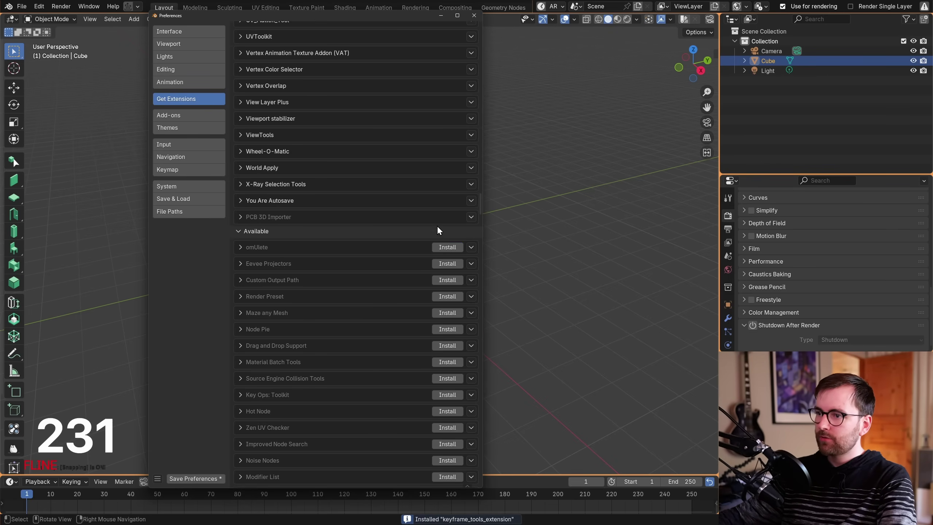
Install the available extensions from omUlete through Modifier List, including Render Preset, Node Pie and Zen UV Checker.
left_click(441, 246)
scroll(805, 282, "down", 3)
left_click(453, 278)
left_click(448, 299)
left_click(444, 152)
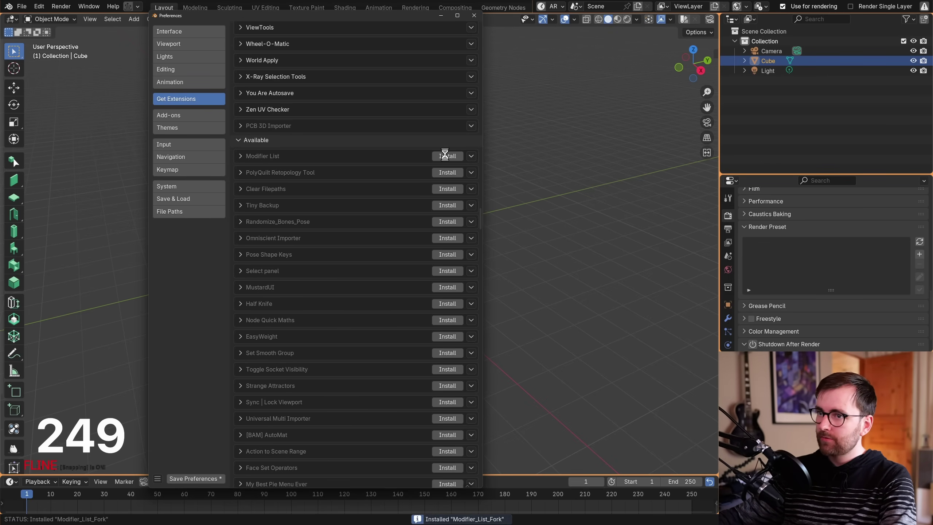
Install the available extensions from PolyQuilt Retopology Tool through Face Set Operators, including MustardUI, EasyWeight and Strange Attractors.
left_click(444, 240)
left_click(444, 288)
left_click(443, 367)
left_click(446, 119)
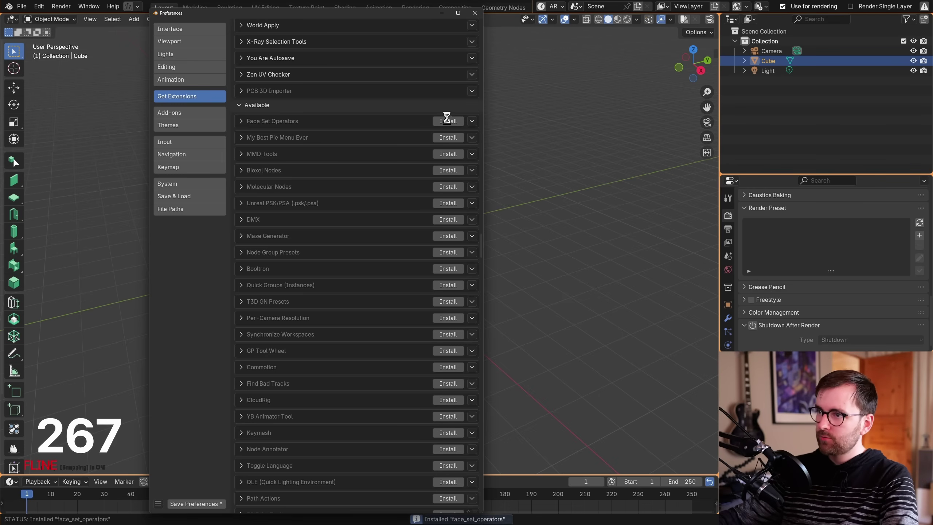
Install the available extensions from My Best Pie Menu Ever through Find Bad Tracks, including MMD Tools, Bioxel Nodes and Booltron.
left_click(437, 175)
left_click(440, 235)
left_click(444, 144)
left_click(445, 209)
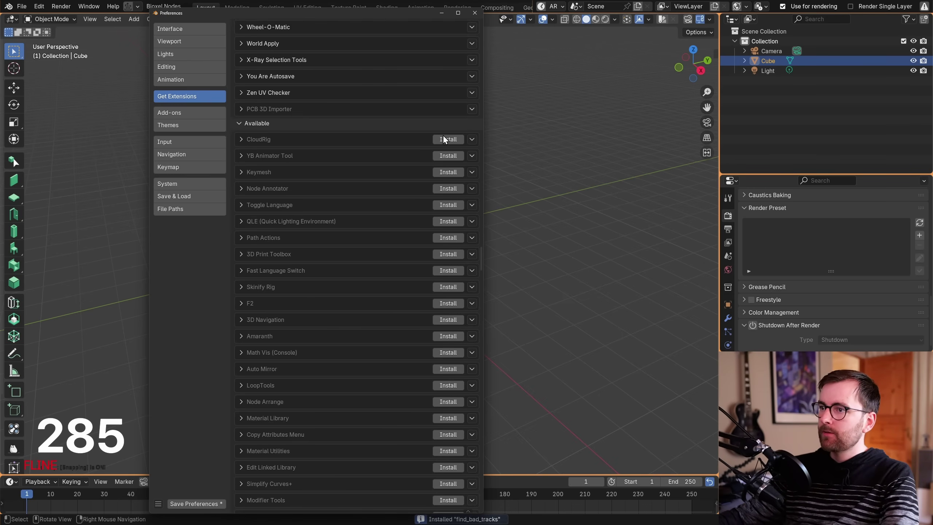
Install the available extensions from CloudRig through Material Library, including YB Animator Tool, 3D Print Toolbox, F2 and LoopTools.
left_click(444, 206)
left_click(445, 254)
left_click(459, 196)
left_click(459, 211)
left_click(459, 226)
left_click(460, 243)
left_click(459, 260)
left_click(460, 275)
left_click(461, 290)
scroll(315, 245, "down", 5)
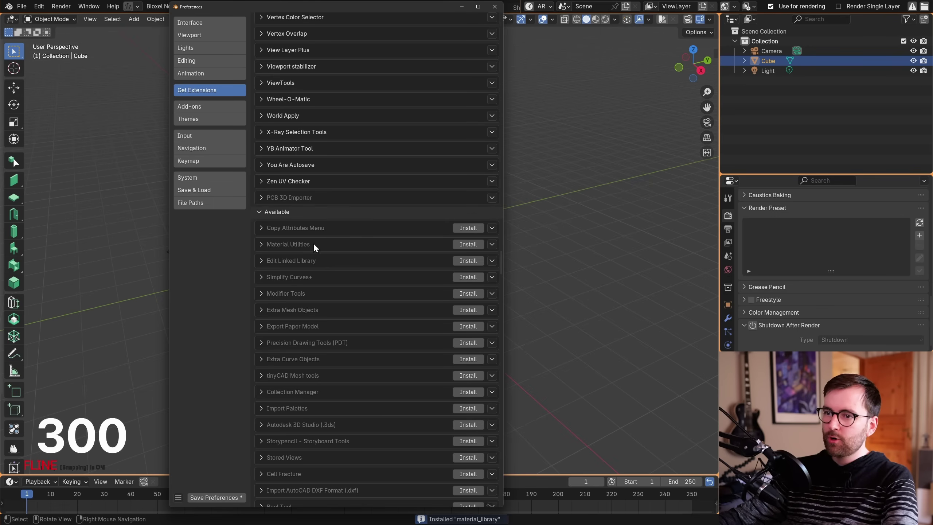
Close the preferences and examine the list of available file import formats.
left_click(494, 6)
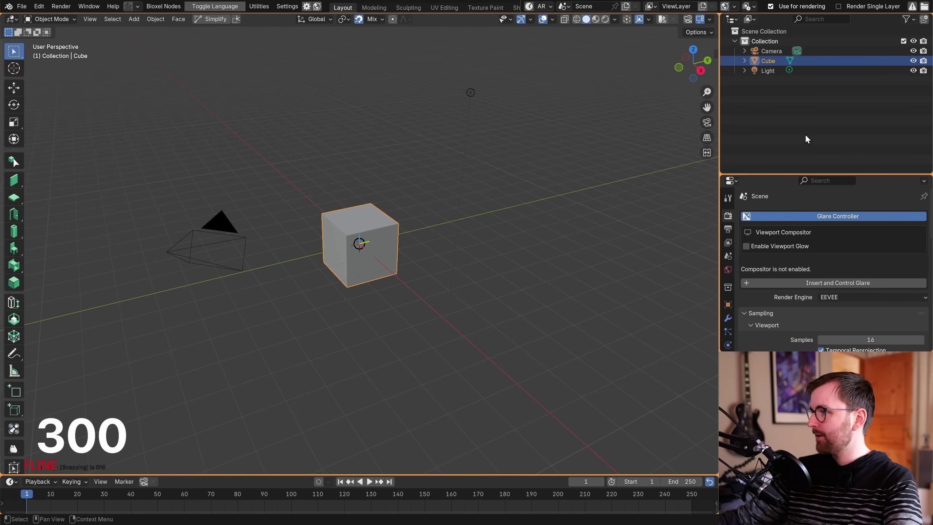
key("F4")
mouse_move(328, 150)
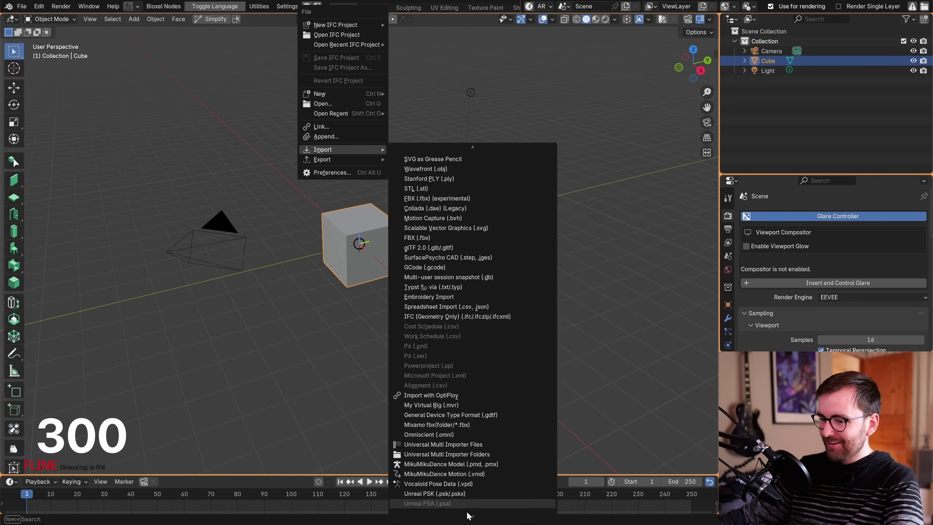
scroll(463, 507, "down", 9)
key("Escape")
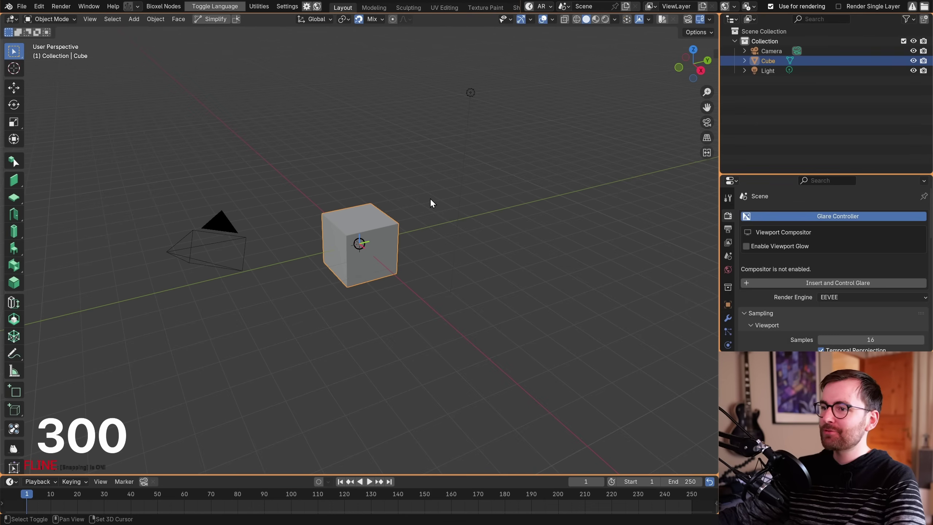
Examine the options for adding objects, including the ND primitive pie and the list of mesh primitives.
key("shift+a")
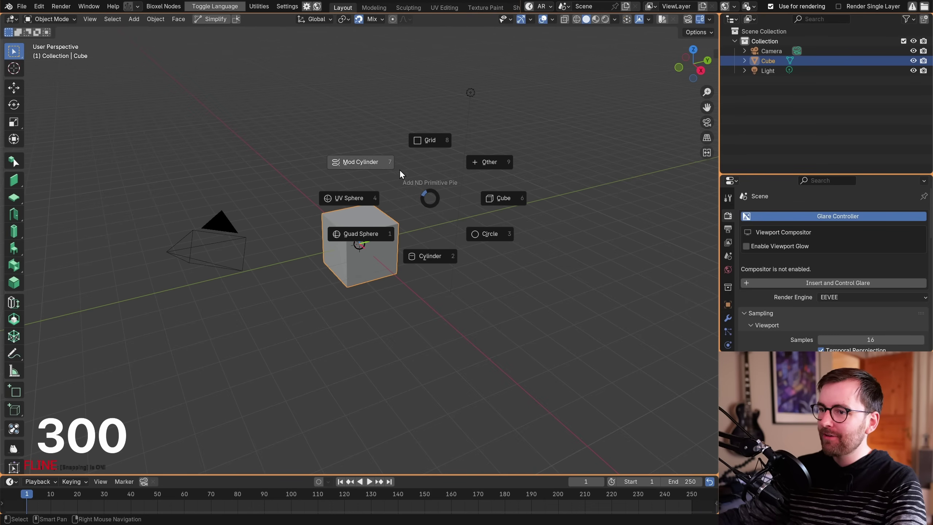
key("Escape")
key("ctrl+shift+a")
key("Escape")
left_click(134, 18)
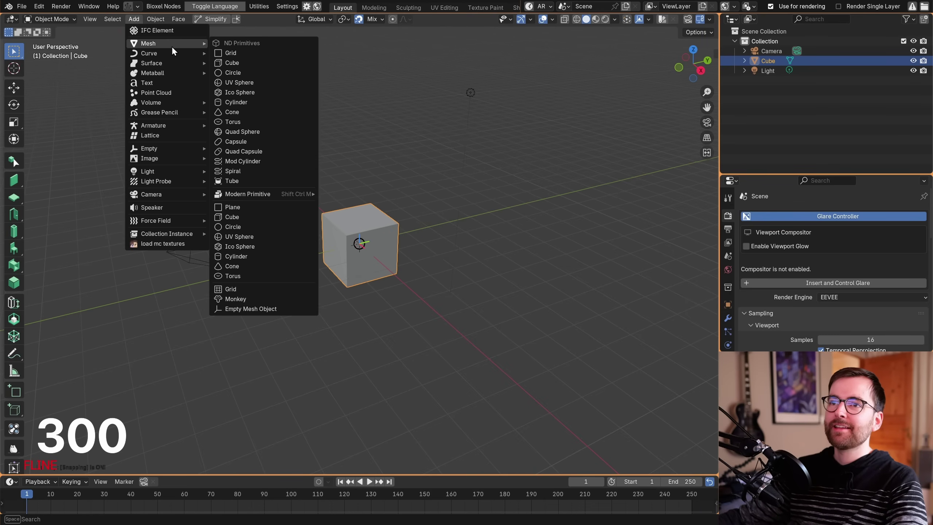
Examine the Modern Primitive options for adding meshes, then leave without adding an object.
mouse_move(165, 44)
mouse_move(257, 194)
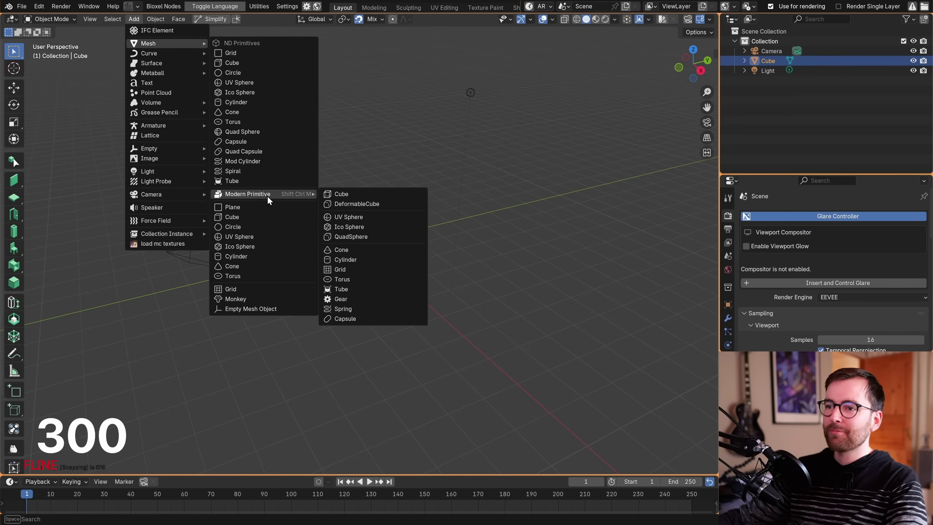
key("Escape")
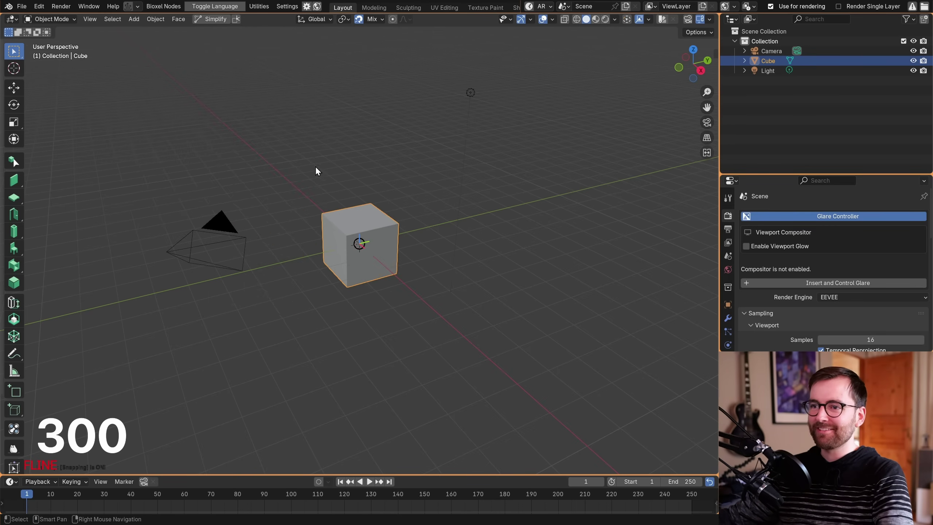
Install the available extensions up to Archimesh, including Node Presets and Align Tools, and close the preferences.
left_click(39, 7)
left_click(110, 132)
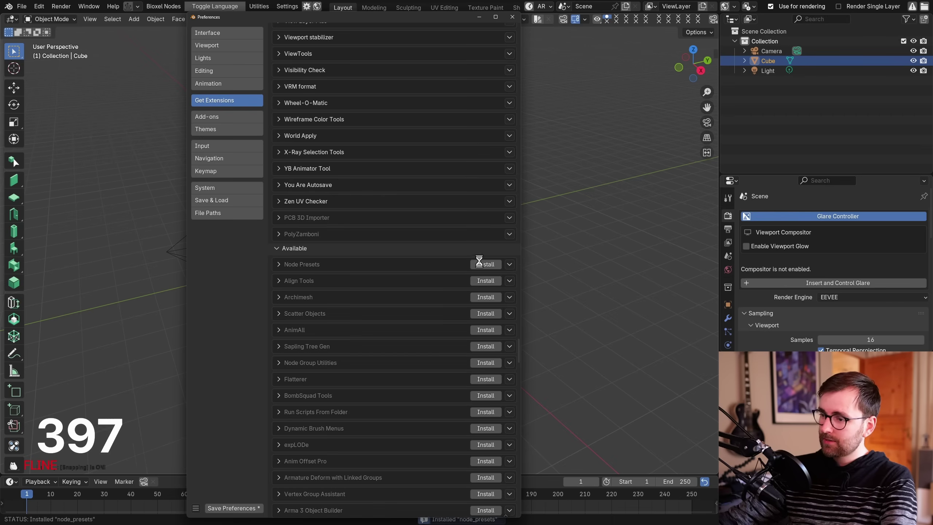
left_click(479, 262)
left_click(483, 278)
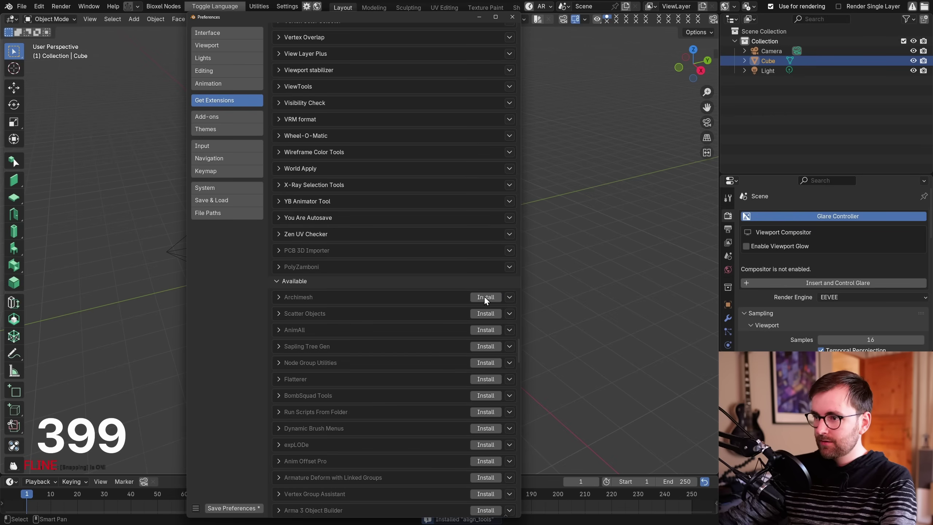
left_click(484, 297)
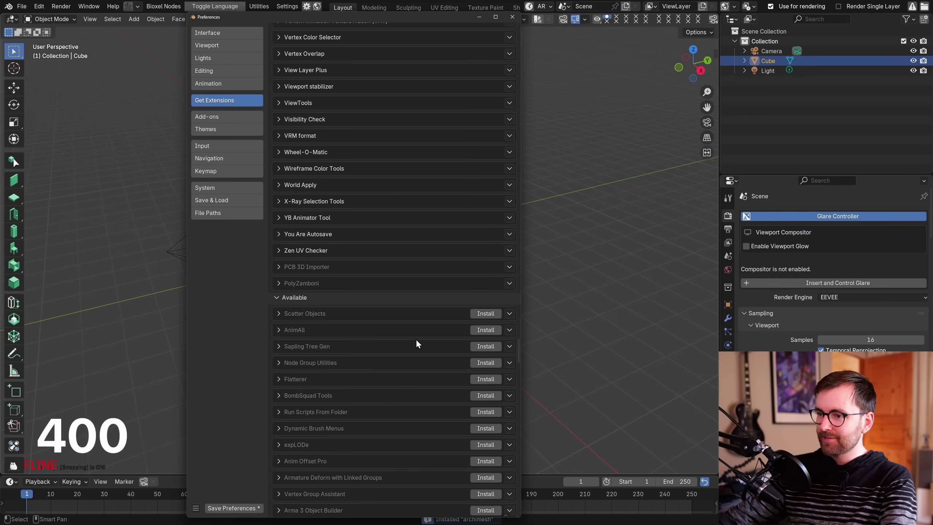
left_click(513, 17)
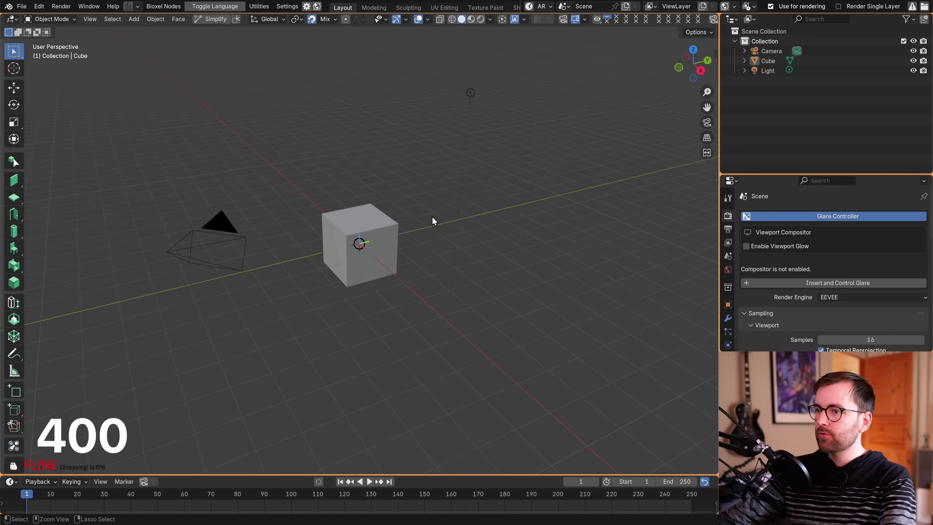
Dismiss the file pie menu, save the Blender file with the regular Save command, and select the cube.
key("ctrl+s")
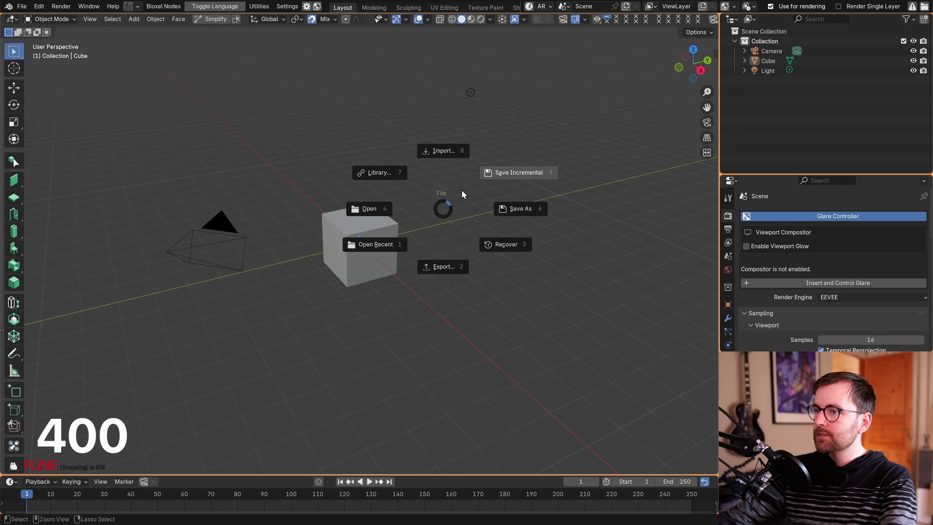
left_click(442, 207)
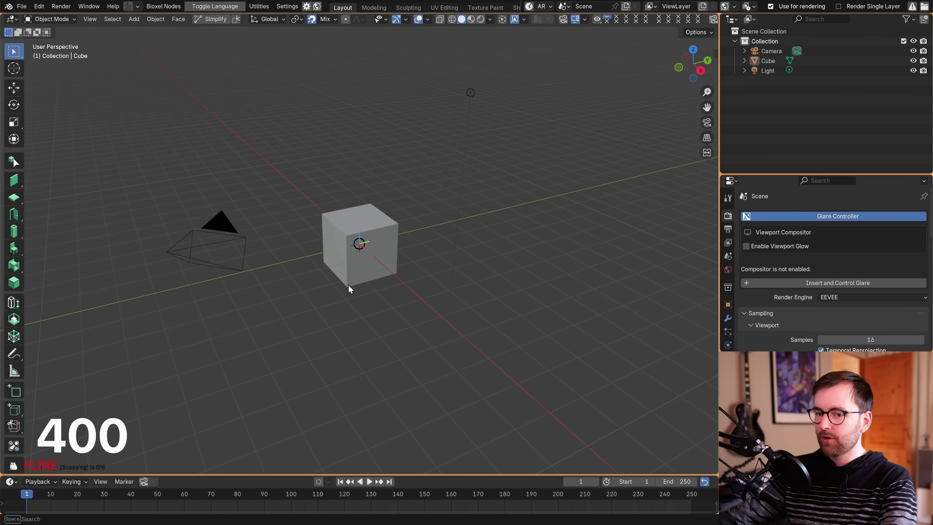
left_click(21, 6)
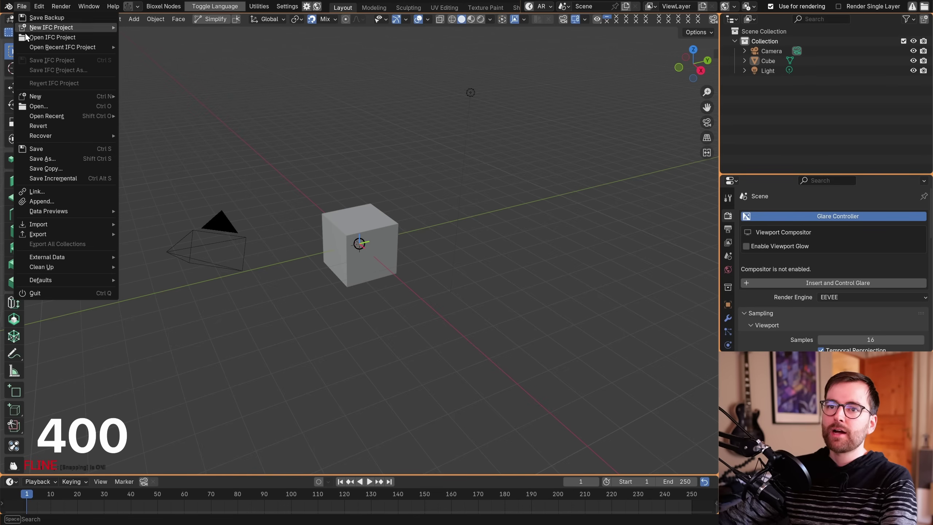
left_click(54, 152)
left_click(400, 223)
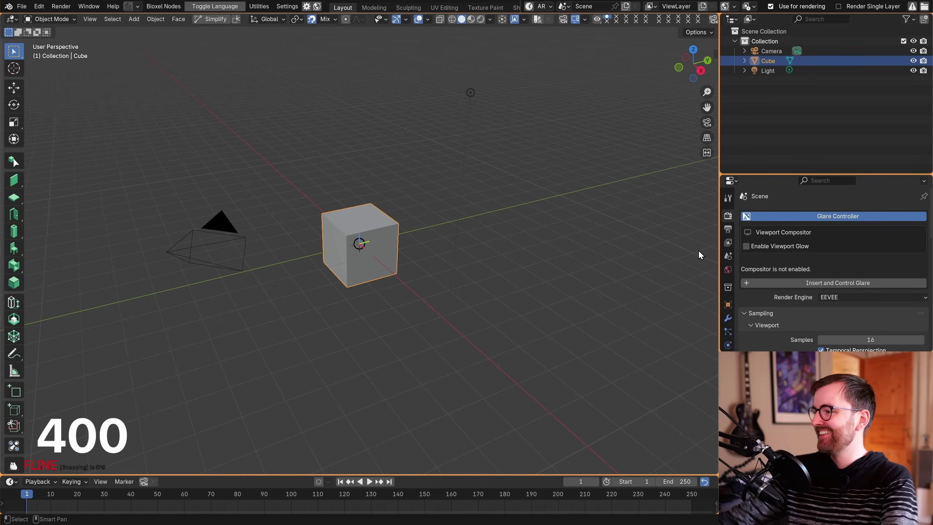
Add a second collection with the viewport's collection toggles, show only the first collection, select the cube, and save the file.
left_click(728, 228)
left_click(728, 215)
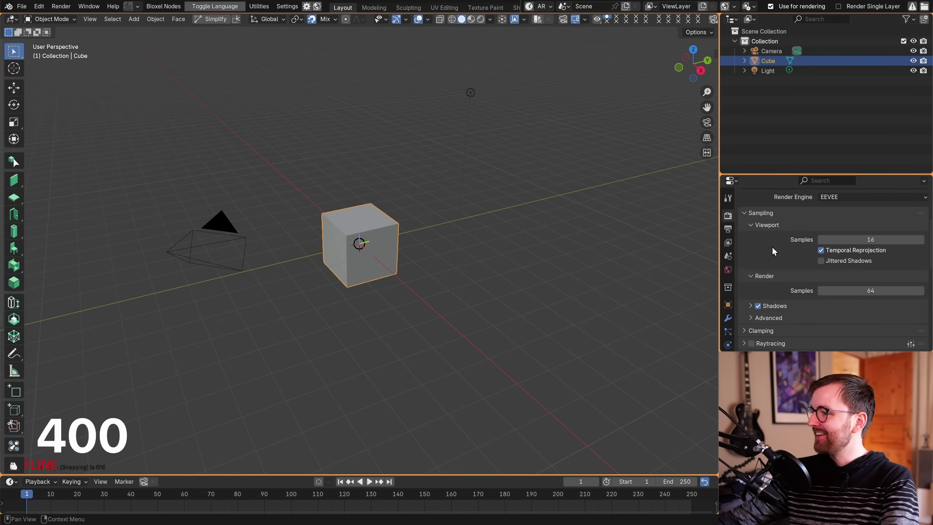
left_click(618, 17)
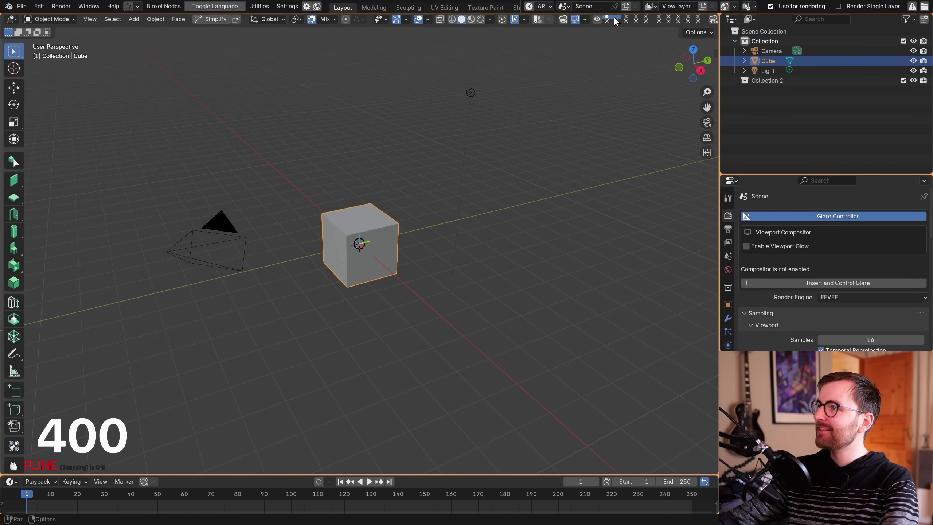
left_click(587, 18)
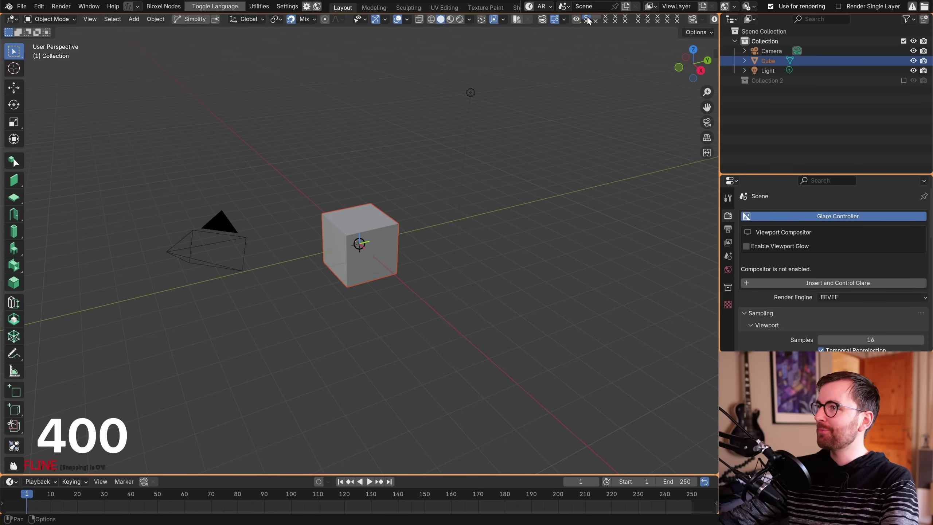
left_click(332, 213)
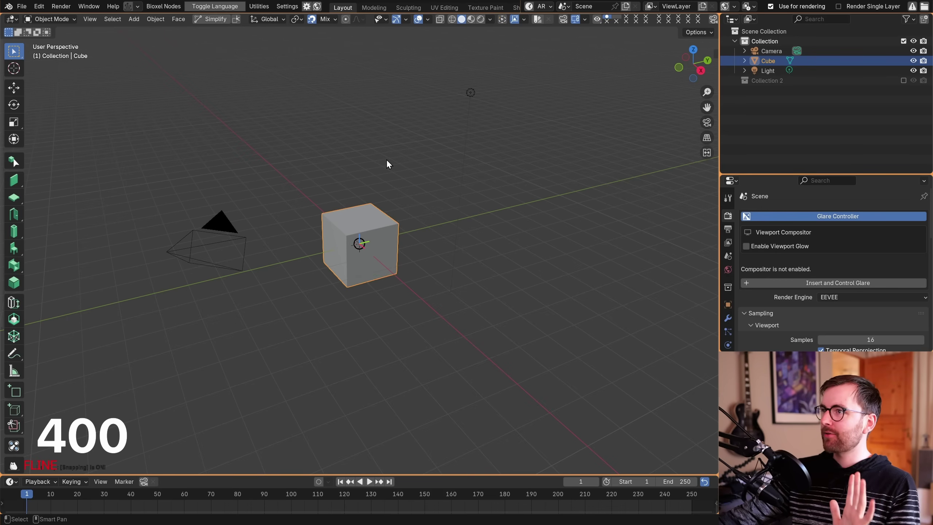
key("ctrl+s")
Open the extension preferences, enlarge the window in height, and bring the available extensions into view.
left_click(39, 6)
left_click(73, 146)
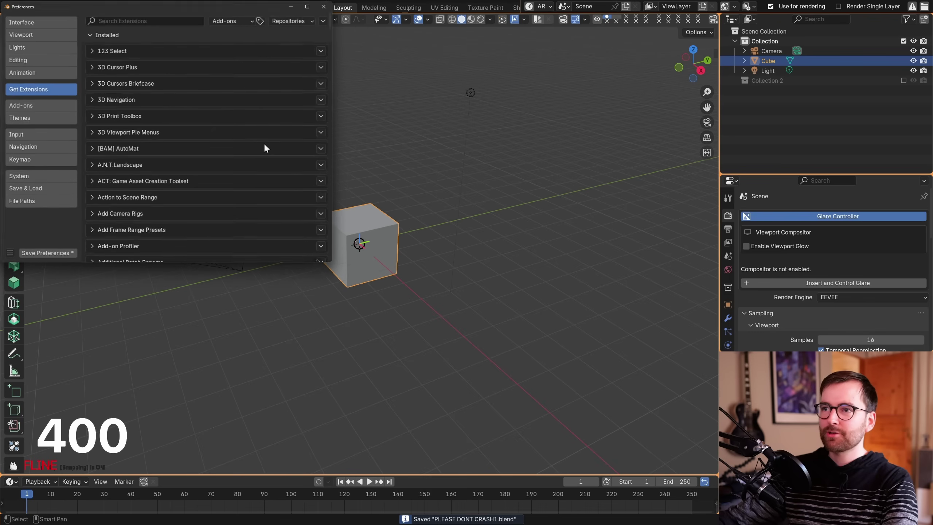
left_click_drag(245, 5, 430, 30)
left_click_drag(510, 290, 518, 404)
left_click_drag(519, 404, 518, 498)
left_click_drag(515, 51, 520, 350)
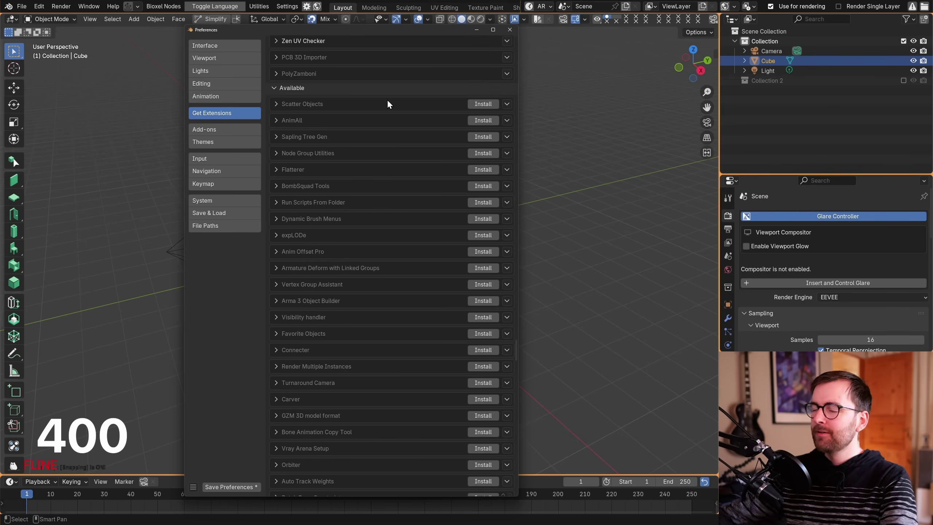
Install the available extensions from Scatter Objects through Batch Bone Constraints, including Sapling Tree Gen, Carver and Auto Track Weights.
left_click(482, 202)
left_click(482, 219)
left_click(482, 235)
left_click(482, 252)
left_click(482, 268)
left_click(483, 284)
left_click(482, 301)
left_click(482, 317)
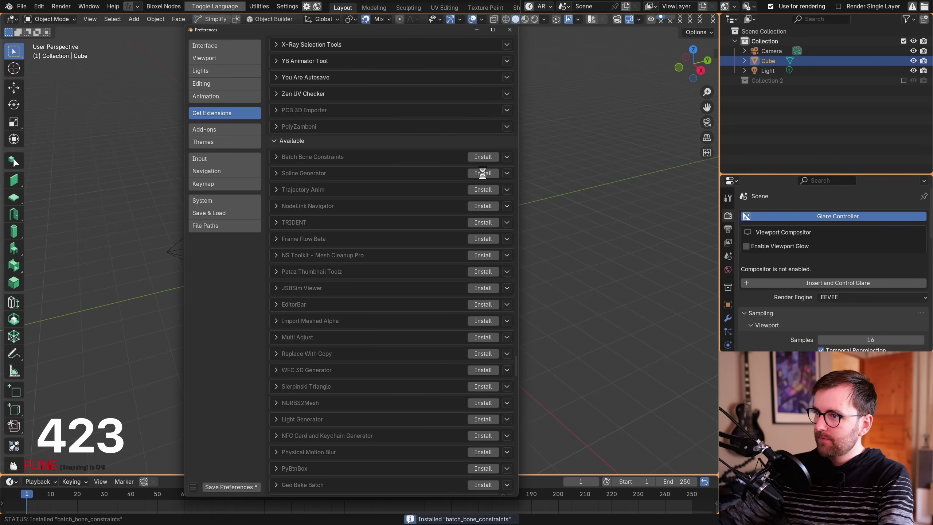
Install the available extensions from Spline Generator onward, including WFC 3D Generator, and disable Camera Sensor Database's automatic update check on startup.
left_click(481, 255)
left_click(483, 271)
left_click(482, 288)
left_click(482, 117)
left_click(483, 133)
left_click(483, 150)
left_click(482, 215)
left_click(483, 232)
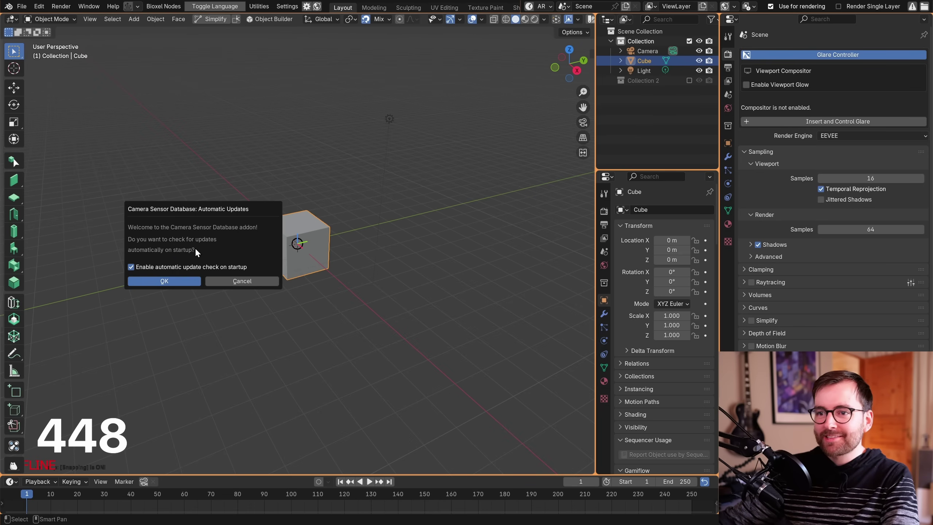
left_click(132, 267)
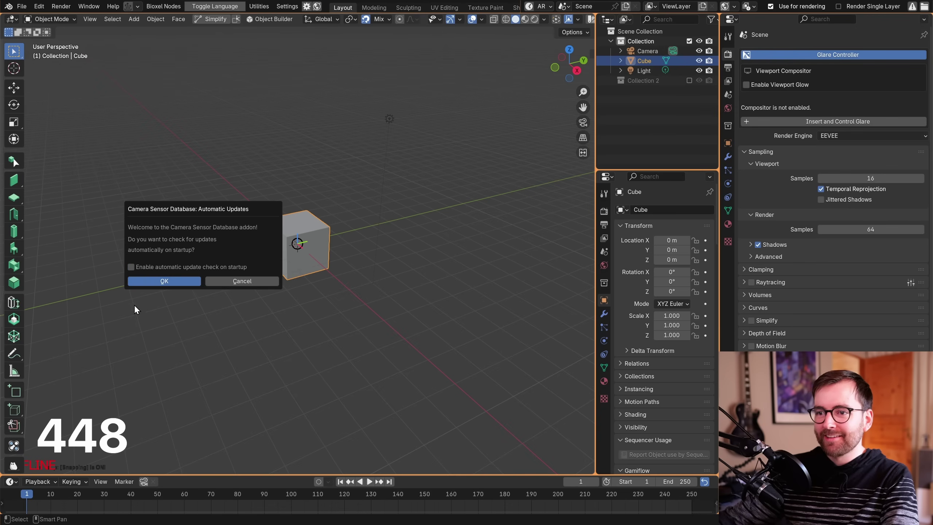
left_click(185, 281)
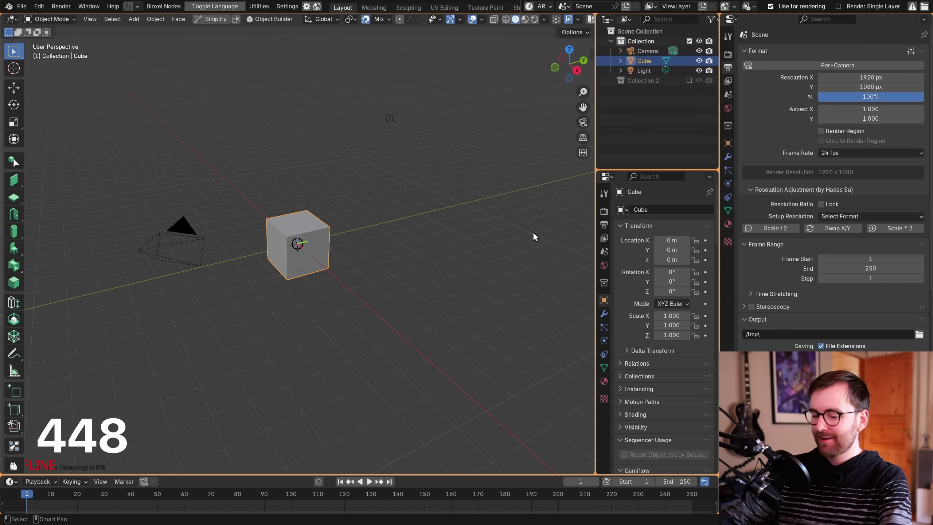
Show the viewport sidebar, look through all its add-on tabs, and hide it again.
key("n")
scroll(590, 226, "down", 10)
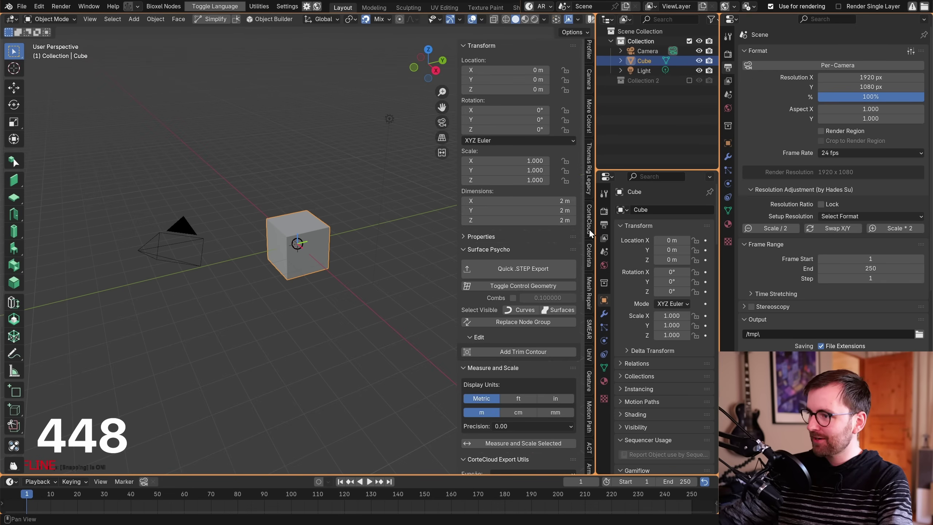
scroll(522, 247, "down", 10)
scroll(536, 274, "up", 15)
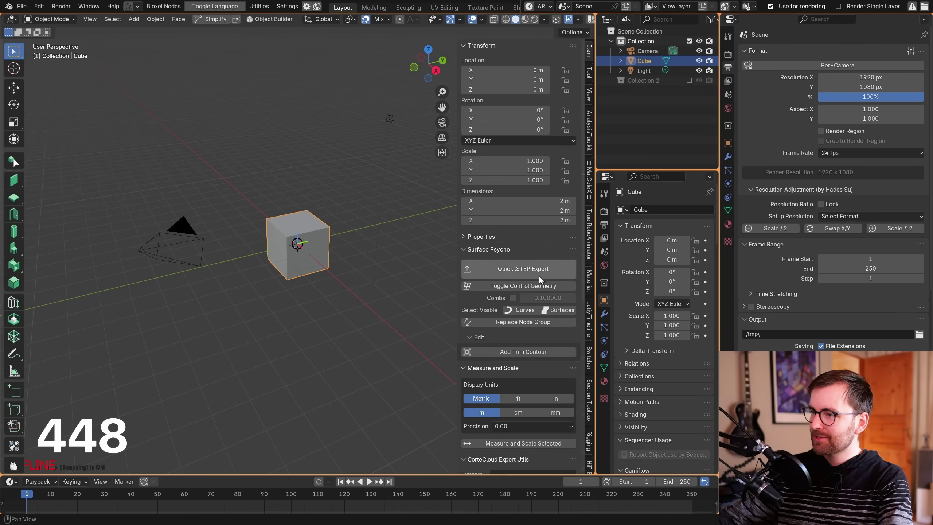
key("n")
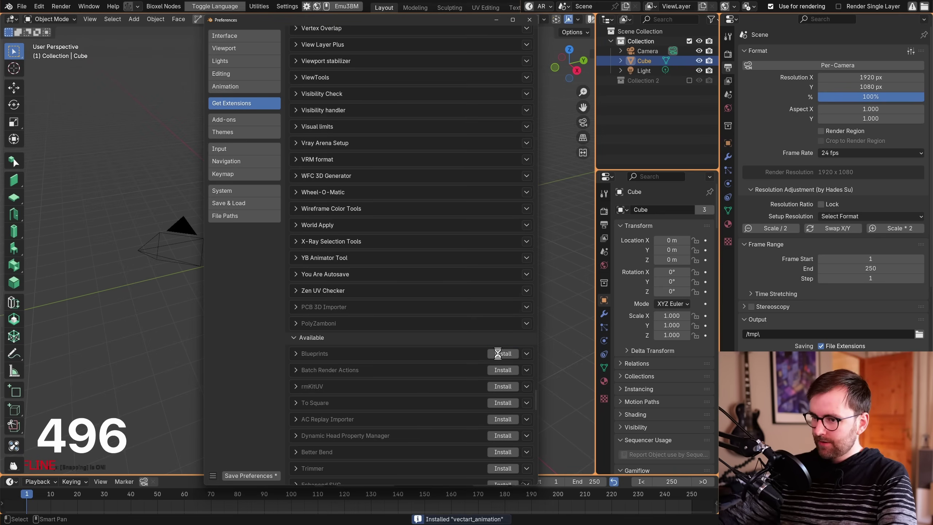
Install Blueprints, Batch Render Actions, rmKitUV and To Square, and close the preferences.
scroll(415, 288, "down", 10)
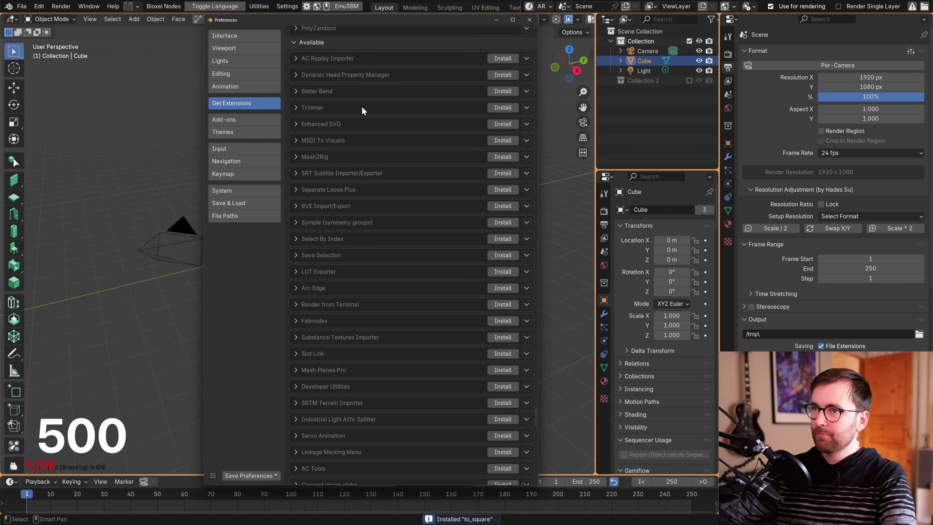
left_click(529, 19)
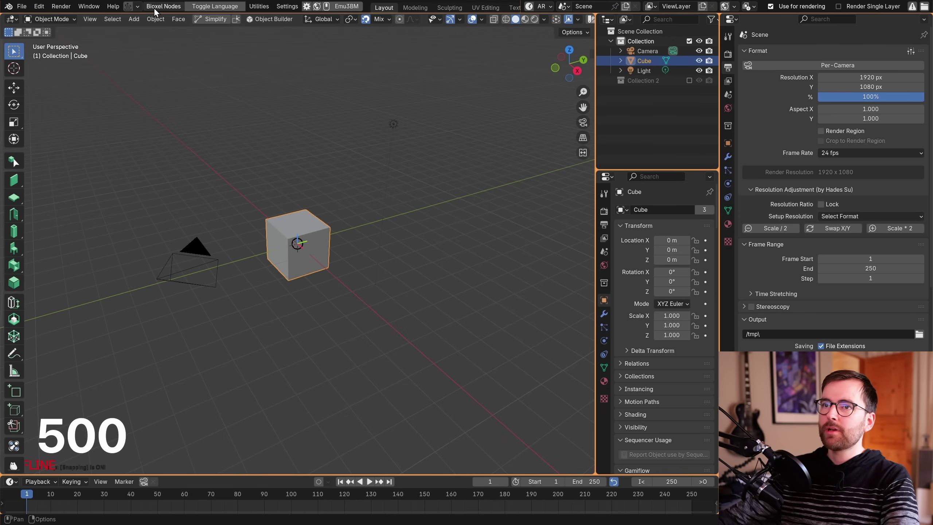
Examine the view layer properties, including the Industrial AOV Connector section, and the cube's modifier and particle properties.
left_click(913, 8)
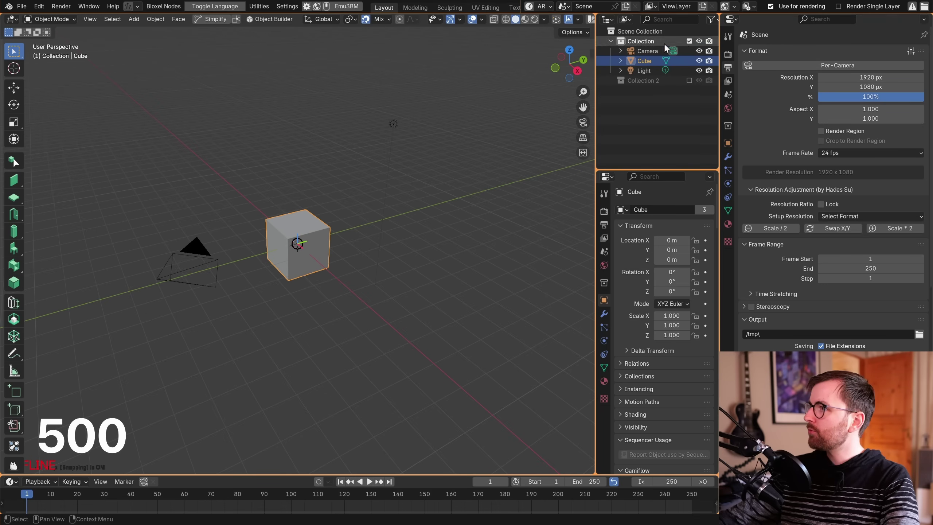
left_click(728, 81)
scroll(754, 231, "down", 10)
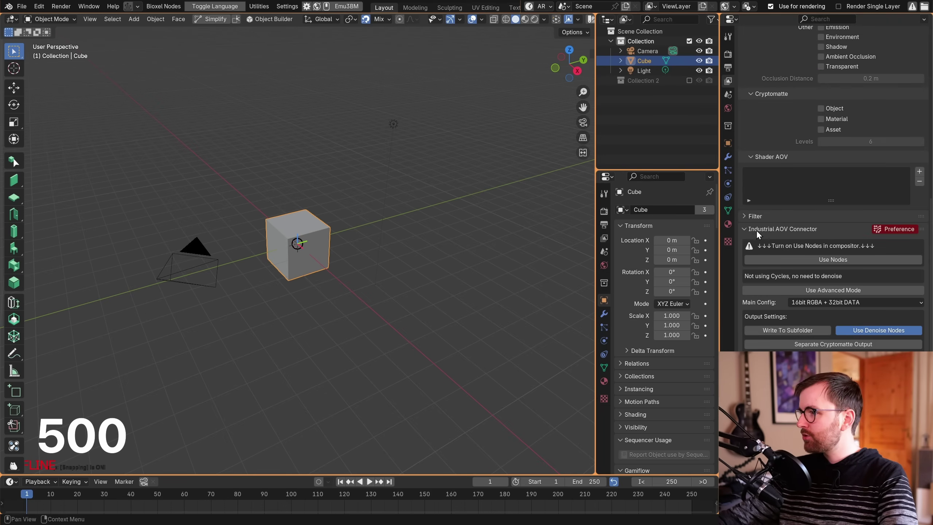
scroll(783, 230, "up", 6)
scroll(771, 206, "down", 3)
left_click(728, 157)
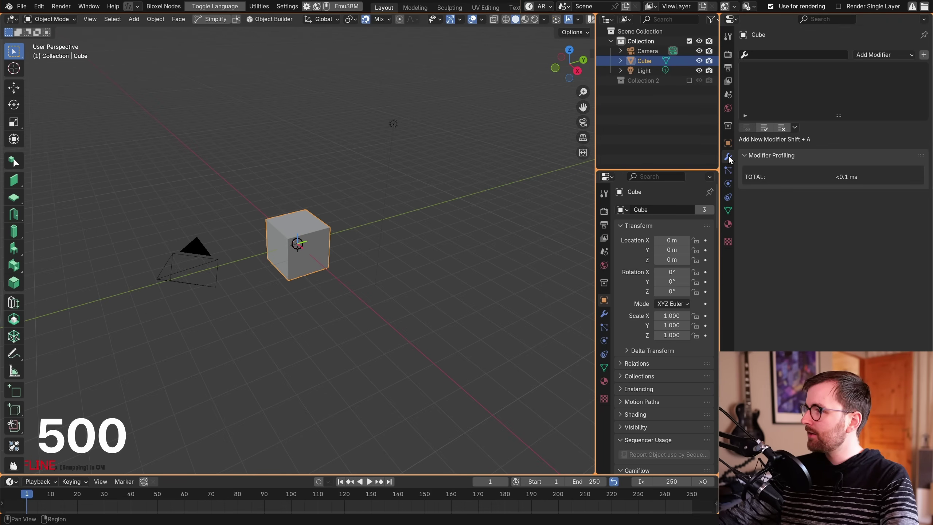
left_click(729, 170)
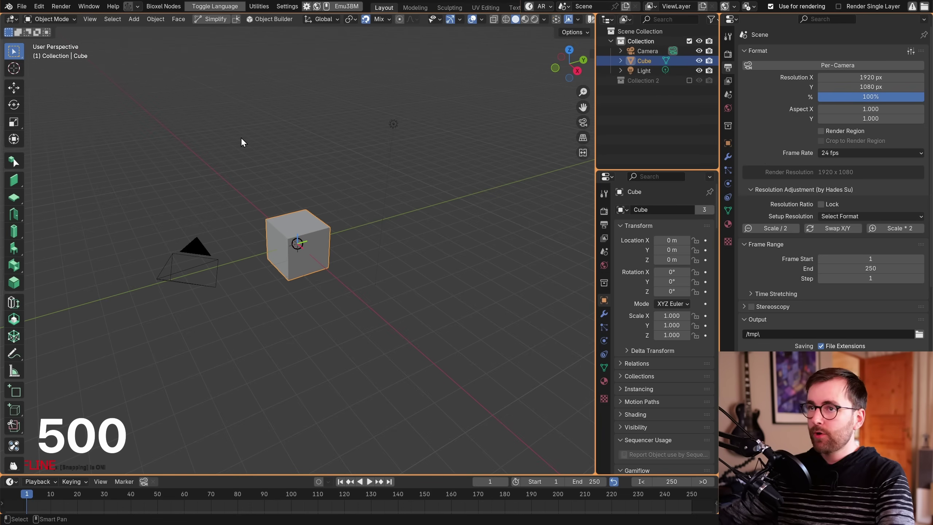
left_click(40, 6)
left_click(77, 144)
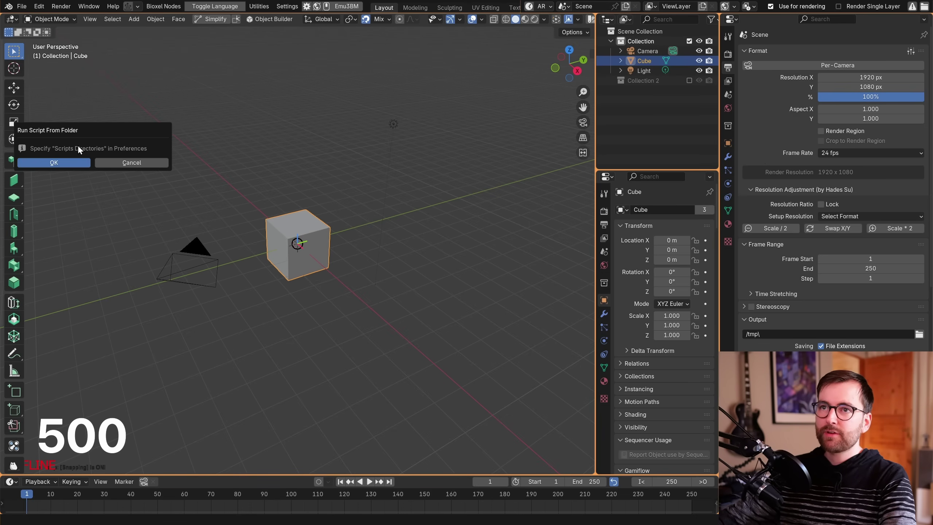
key("Return")
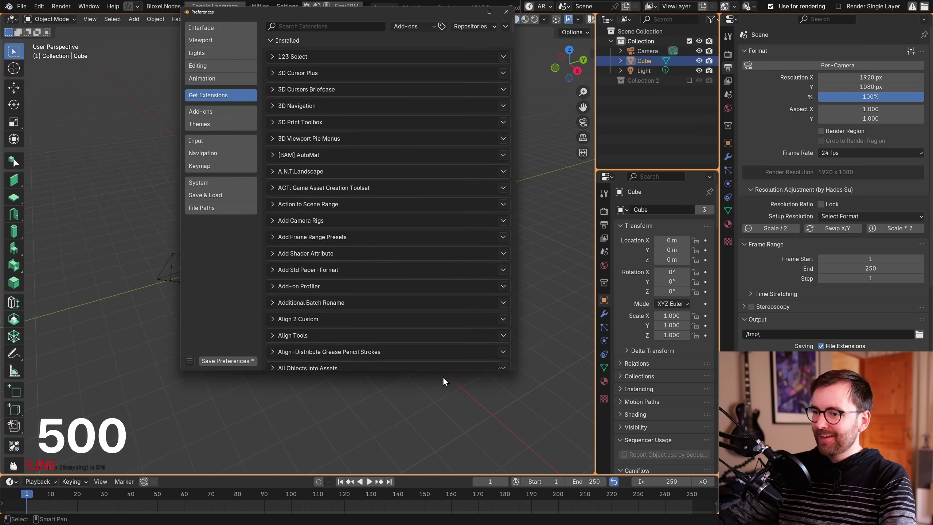
Enlarge the preferences window and install the available extensions from AC Replay Importer through Enhanced SVG.
left_click_drag(456, 444, 449, 474)
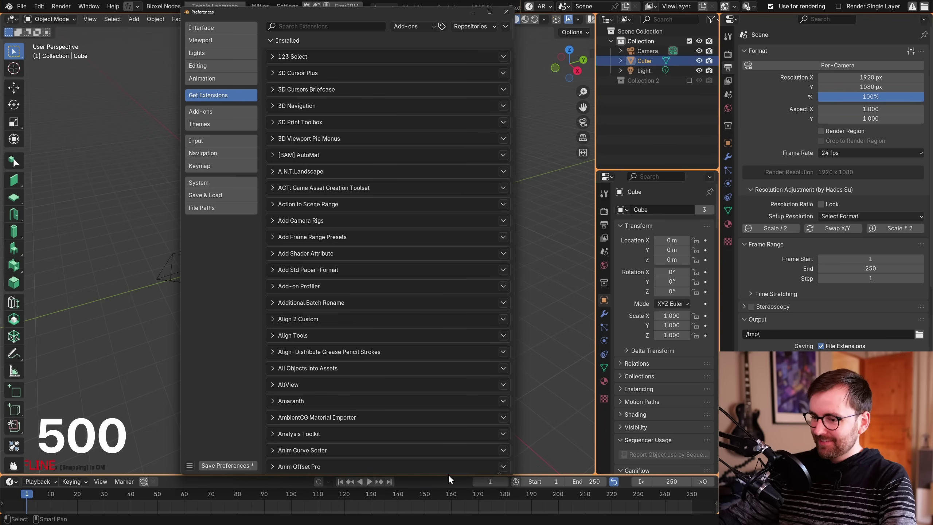
scroll(397, 161, "down", 5)
left_click_drag(512, 37, 514, 364)
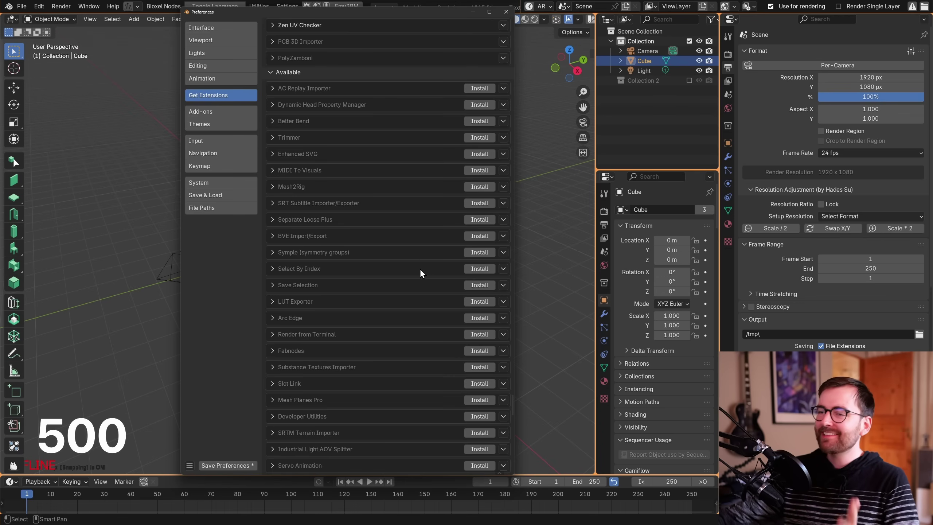
scroll(412, 199, "down", 1)
left_click_drag(381, 11, 386, 15)
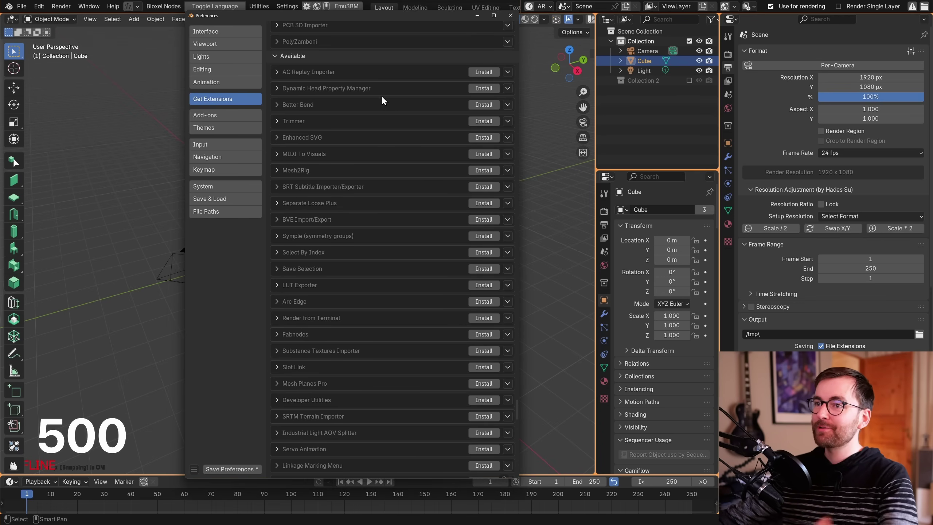
left_click(485, 80)
left_click(484, 96)
left_click(485, 113)
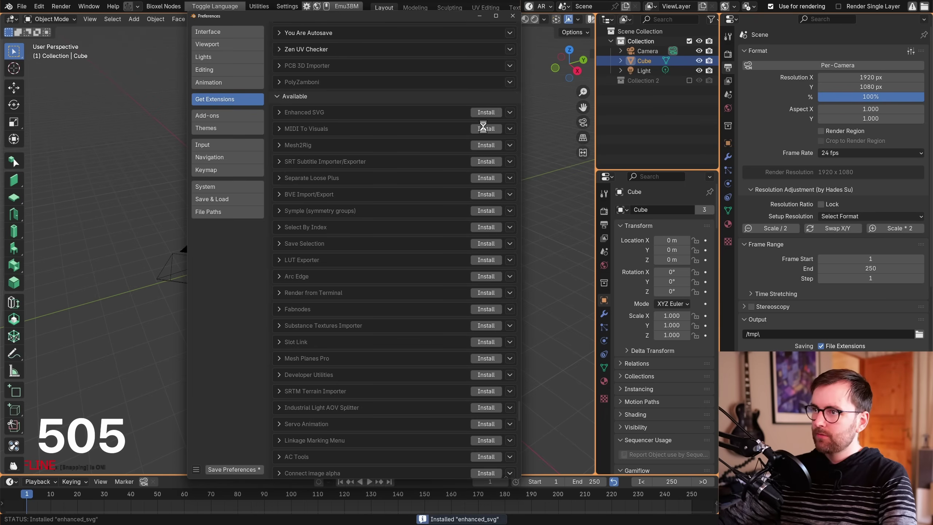
Install the available extensions from MIDI To Visuals through POV@Ble, including Servo Animation and AC Tools.
left_click(484, 129)
left_click(485, 145)
left_click(484, 162)
left_click(484, 178)
left_click(484, 194)
left_click(492, 277)
scroll(486, 325, "down", 8)
left_click(477, 176)
left_click(477, 208)
left_click(479, 257)
scroll(479, 259, "down", 8)
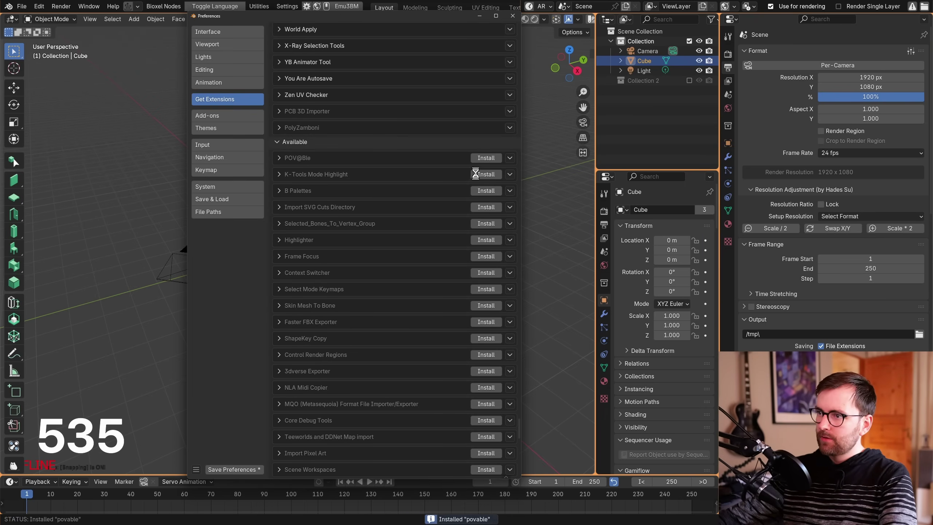
Install the available extensions from K-Tools Mode Highlight down to the entry just before Refine tracking solution.
left_click(477, 174)
left_click(479, 208)
left_click(482, 225)
left_click(482, 240)
left_click(482, 256)
scroll(481, 305, "down", 8)
left_click(477, 162)
left_click(475, 244)
left_click_drag(367, 16, 355, 29)
left_click(465, 172)
left_click(464, 188)
left_click(464, 205)
left_click(463, 221)
left_click(462, 238)
left_click(462, 254)
left_click(460, 272)
left_click(461, 287)
left_click(461, 304)
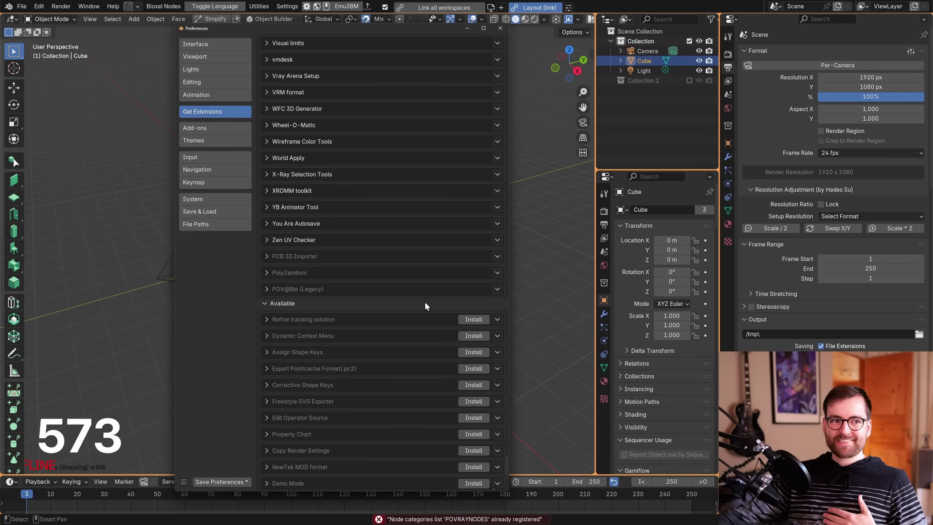
Install the remaining available extensions from Refine tracking solution through RigFlex, and close the preferences after reviewing the installed list.
scroll(425, 301, "down", 8)
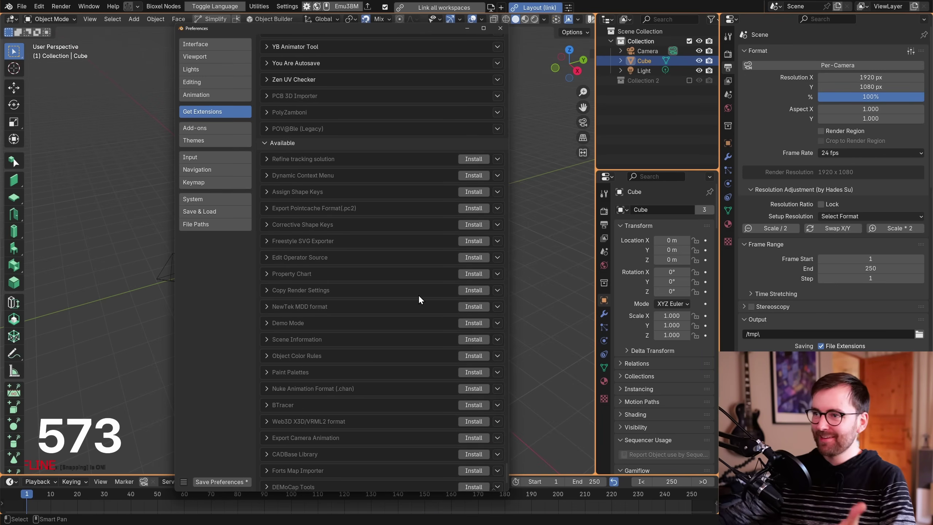
scroll(420, 297, "down", 2)
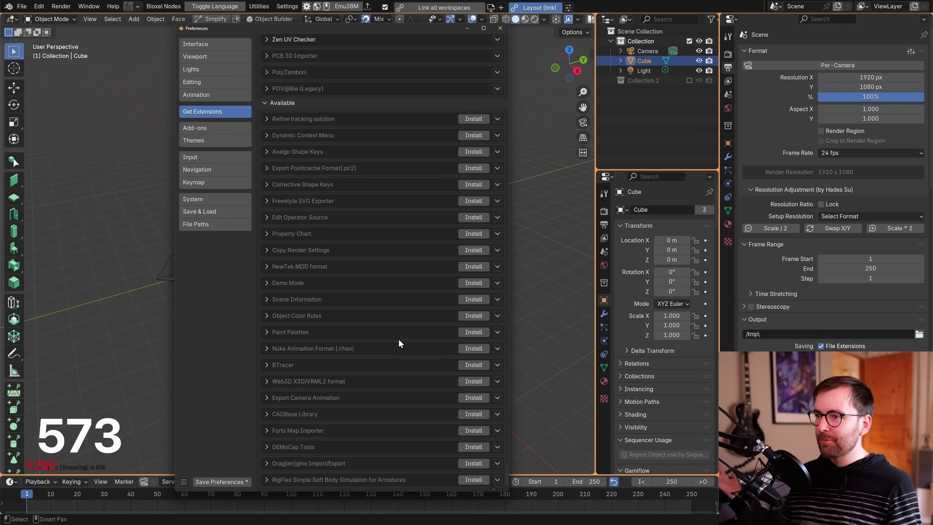
scroll(375, 210, "up", 6)
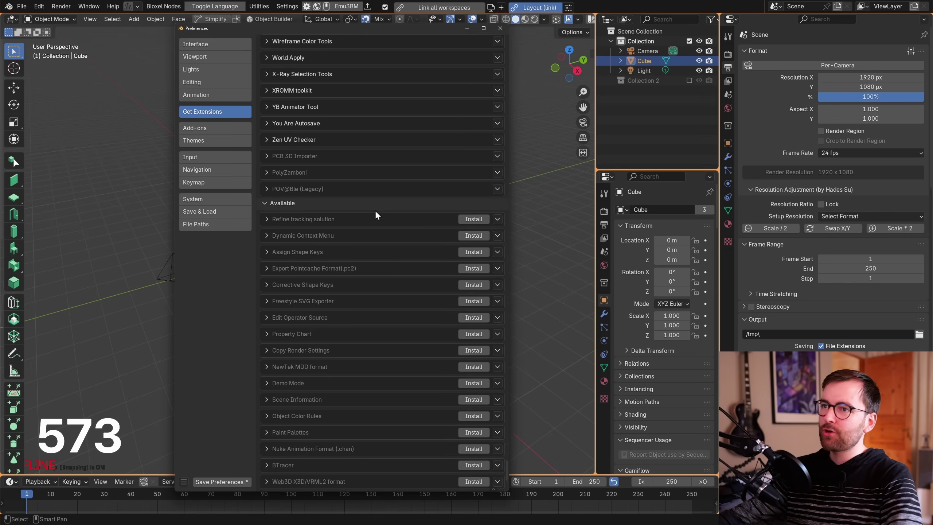
scroll(285, 210, "down", 6)
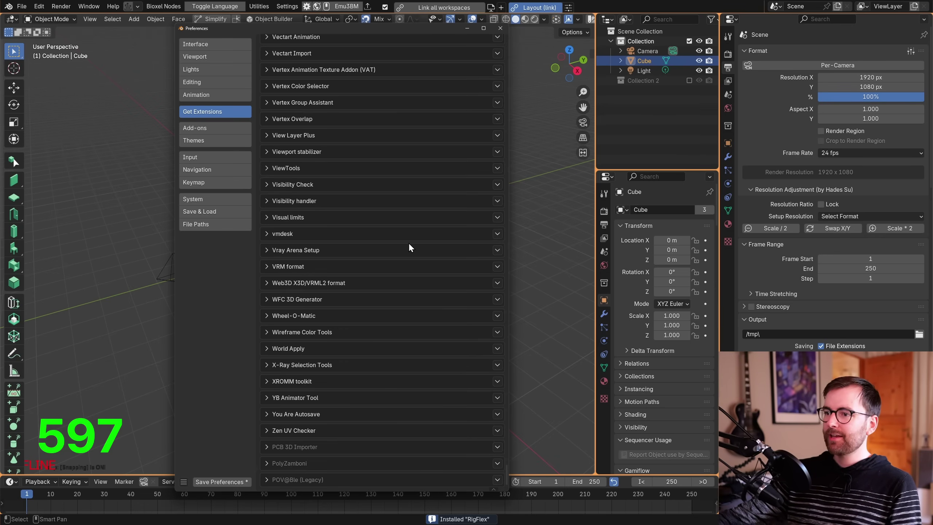
scroll(412, 294, "up", 10)
left_click_drag(502, 466, 495, 34)
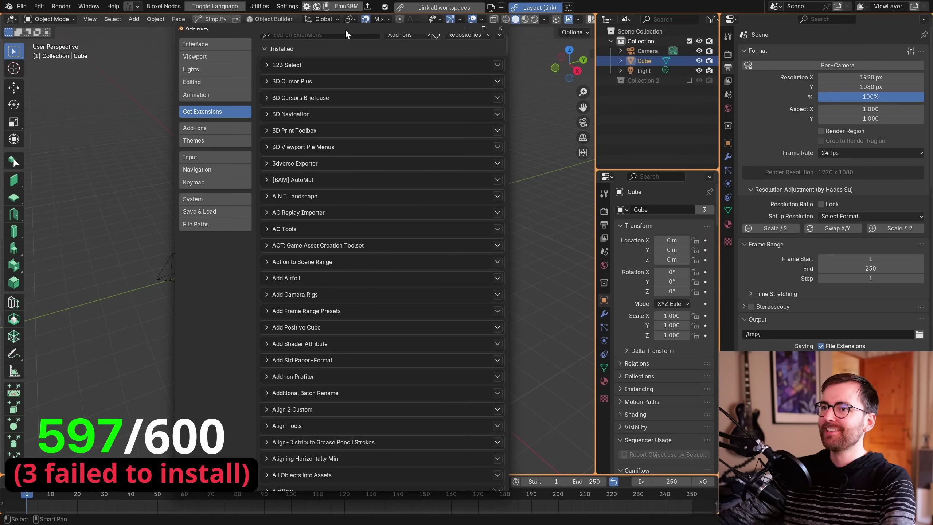
left_click(499, 28)
Save the current blend file and look at the default startup file options without applying any.
left_click(22, 7)
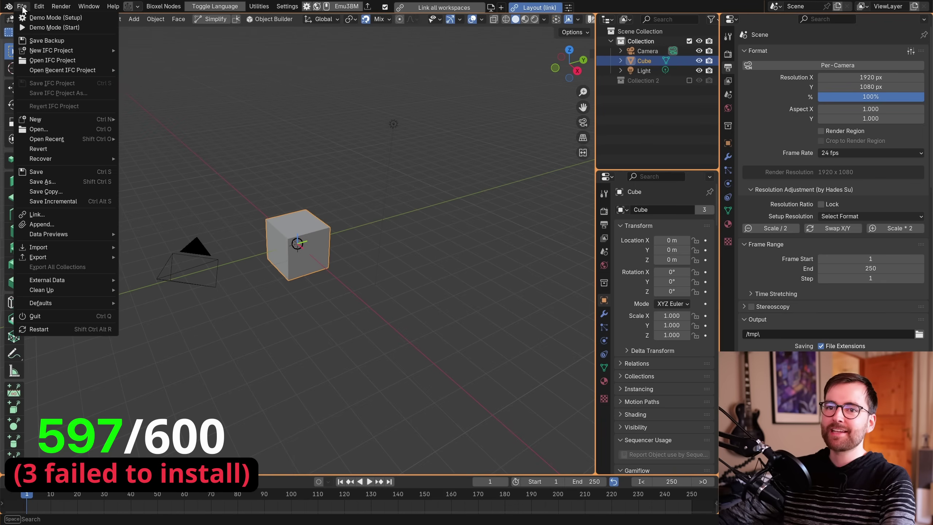
left_click(54, 173)
left_click(22, 6)
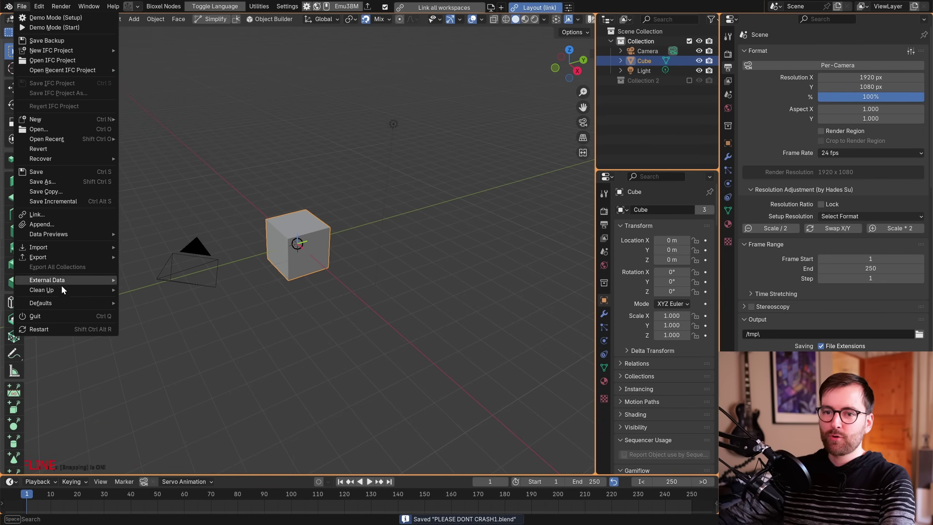
mouse_move(60, 300)
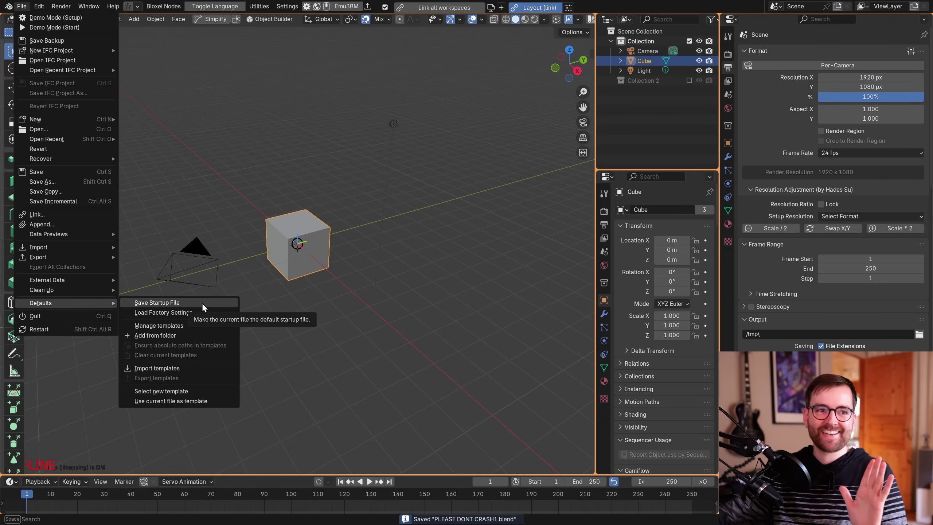
left_click(357, 220)
Look through the mesh and curve types that can be added, and delete the cube from the file.
left_click(303, 232)
middle_click_drag(299, 227, 290, 222)
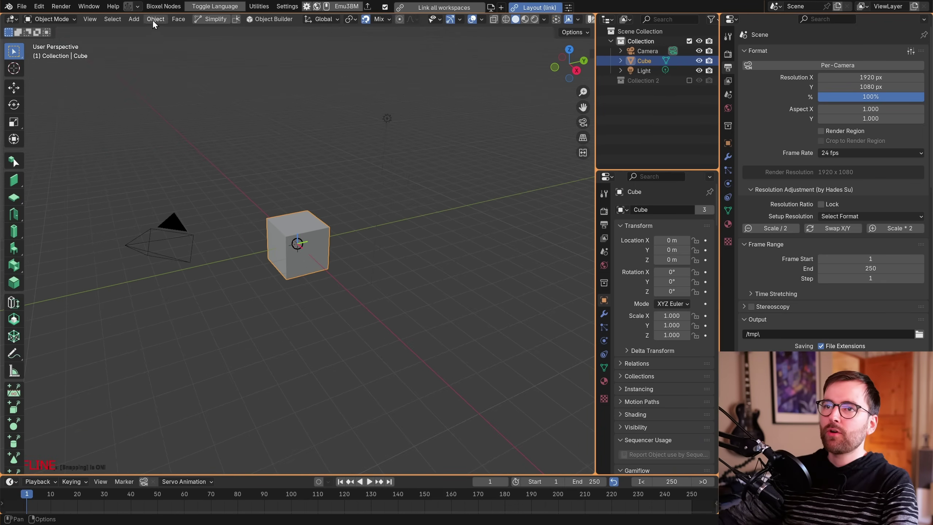
left_click(136, 20)
mouse_move(173, 41)
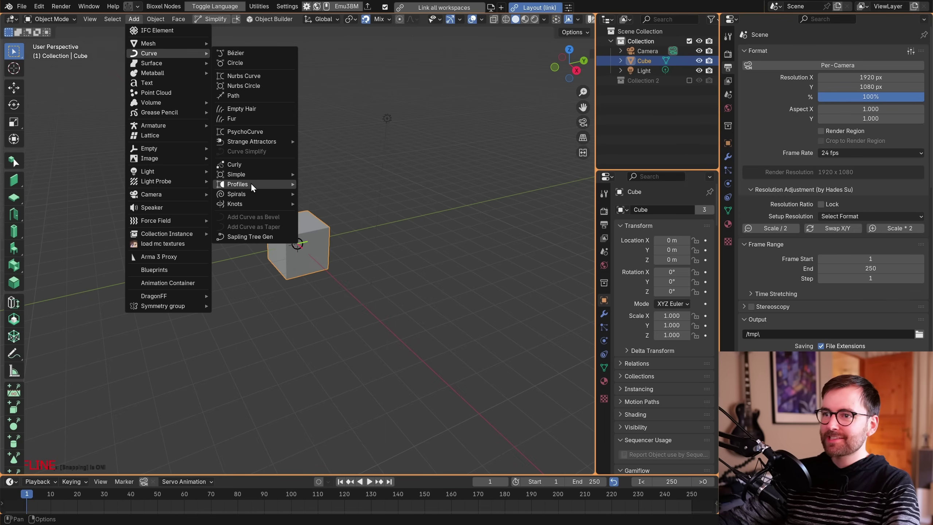
key("x")
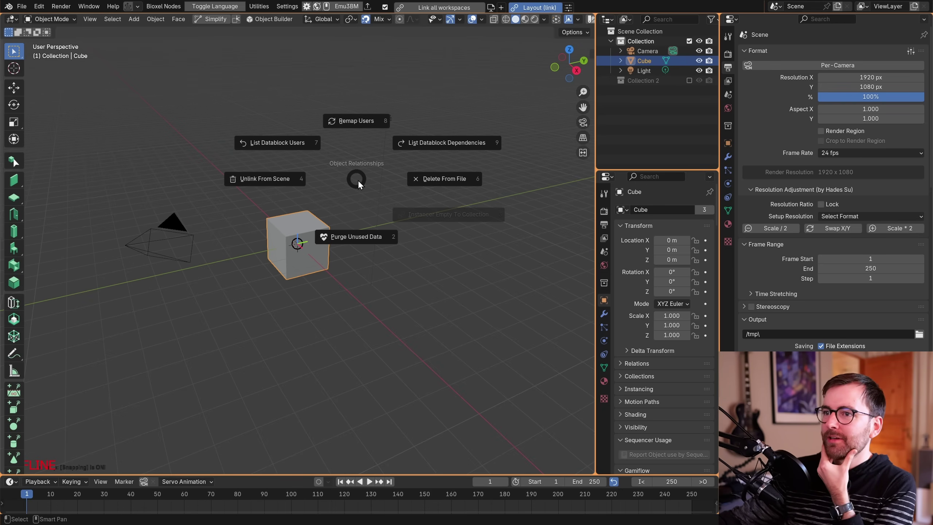
left_click(447, 179)
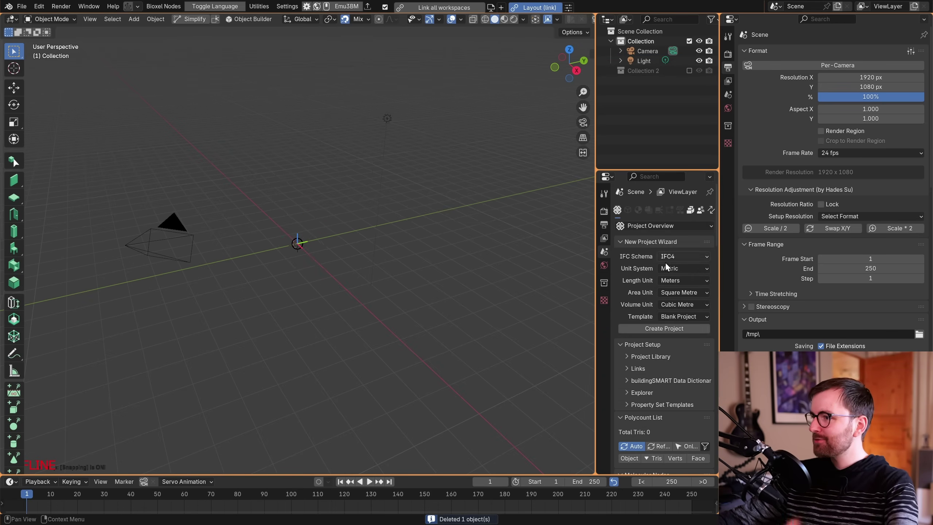
Examine the scene properties from the New Project Wizard to Molecular Nodes, and the full set of viewport tools.
scroll(649, 289, "down", 8)
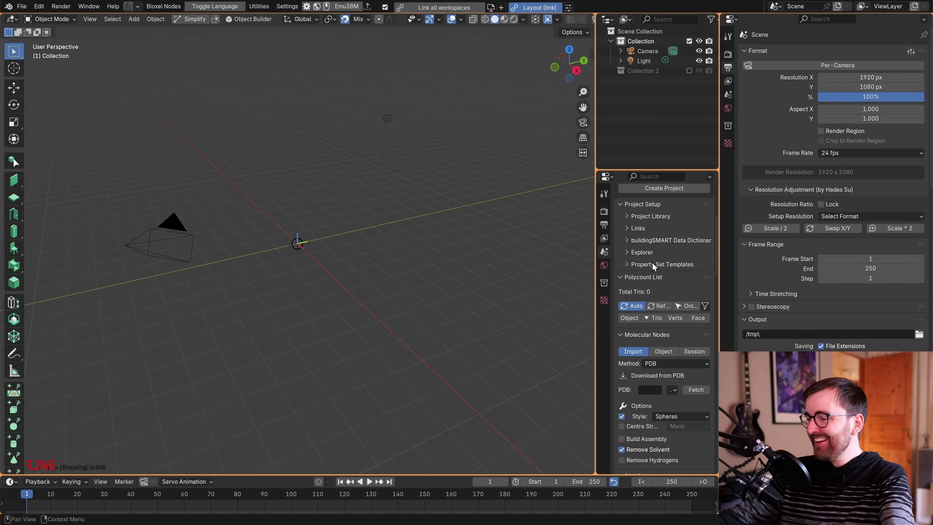
scroll(654, 263, "up", 8)
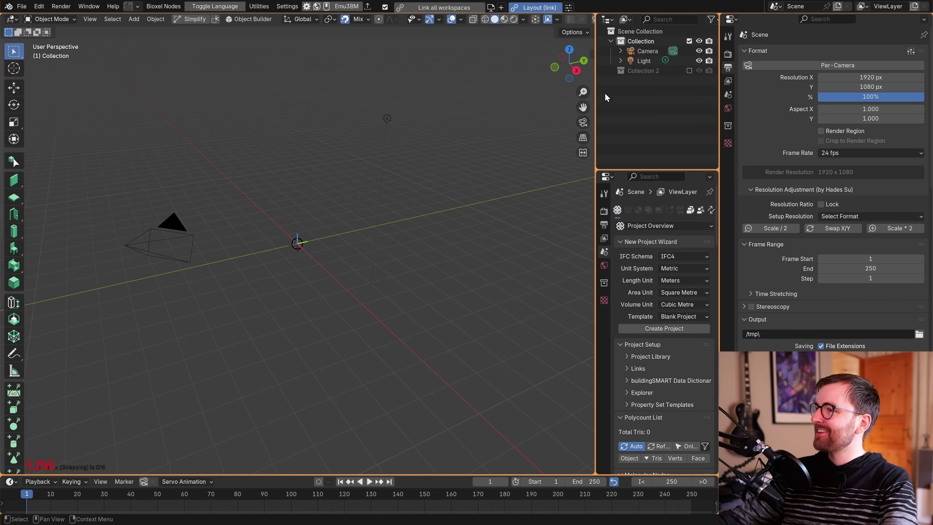
scroll(20, 352, "down", 15)
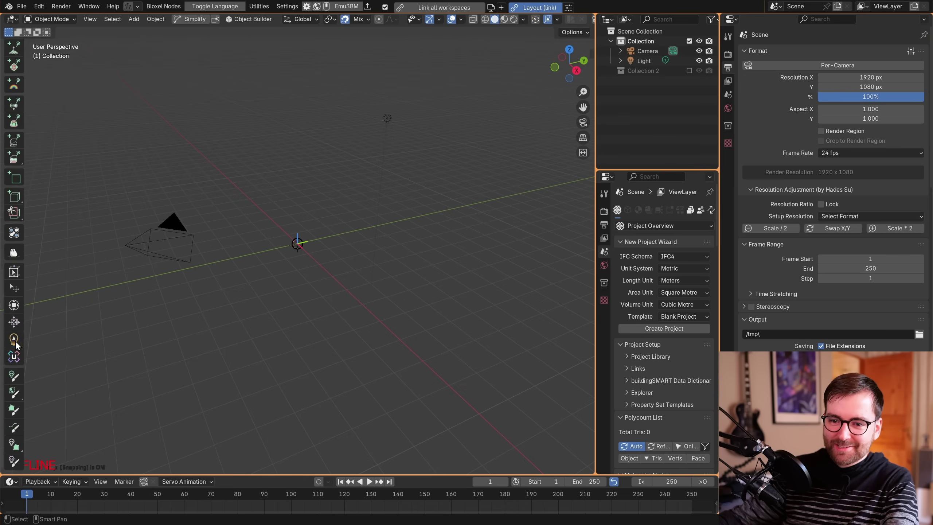
scroll(15, 382, "up", 15)
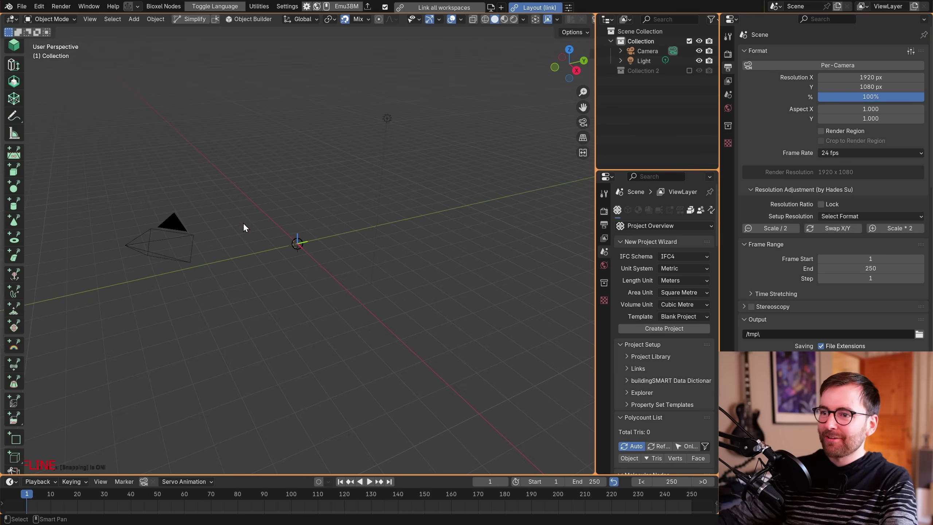
scroll(19, 258, "up", 6)
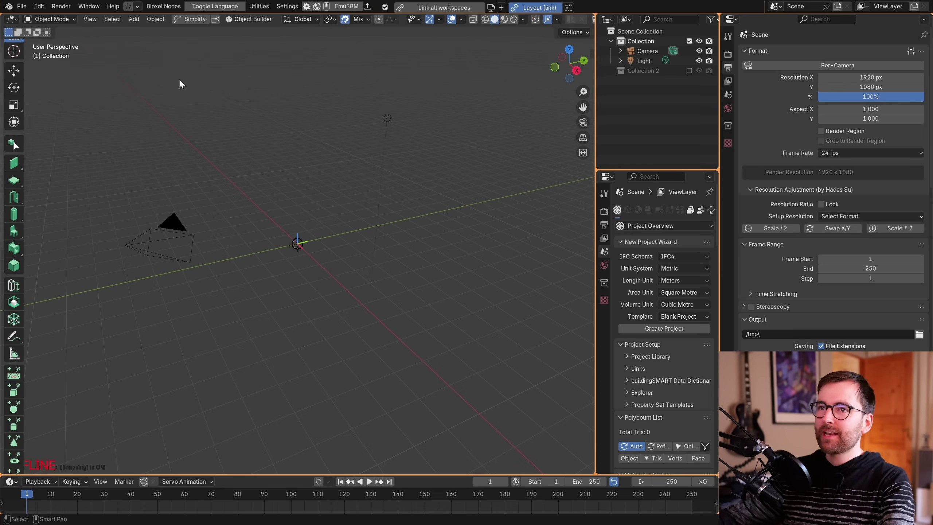
Add a monkey mesh to the scene and frame it in the viewport.
left_click(133, 19)
mouse_move(163, 43)
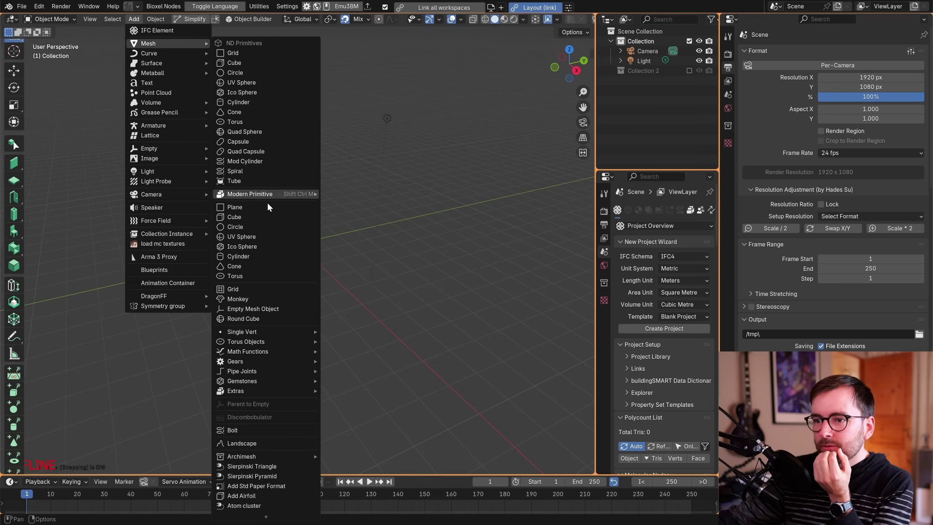
left_click(255, 299)
key("KP_Decimal")
middle_click_drag(357, 259, 462, 293)
Try a Simple Deform modifier on the monkey with a twist angle of -175°, and remove the modifier.
left_click(729, 159)
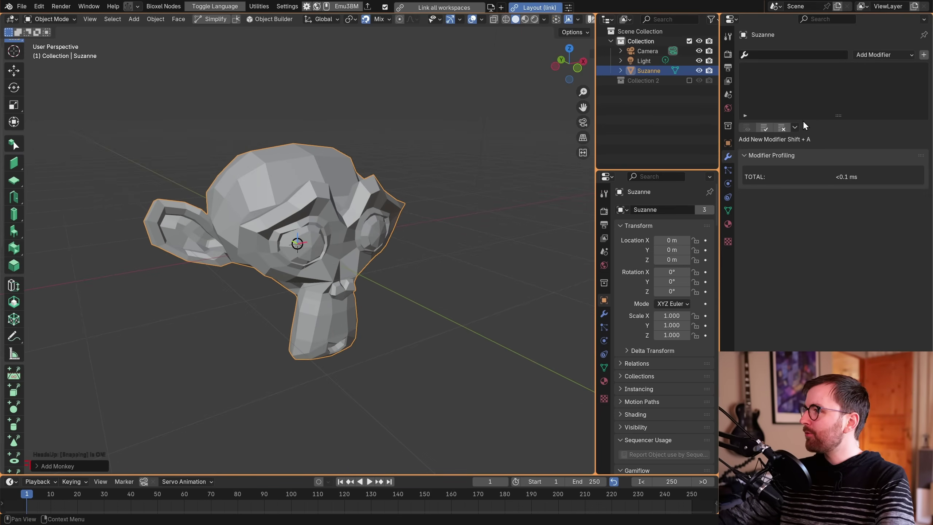
left_click(885, 55)
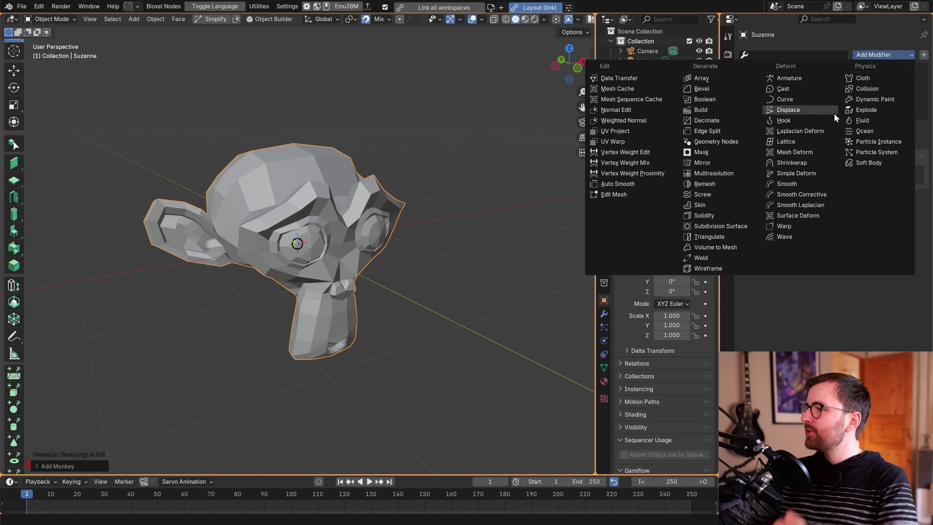
left_click(807, 173)
middle_click_drag(459, 202, 386, 224)
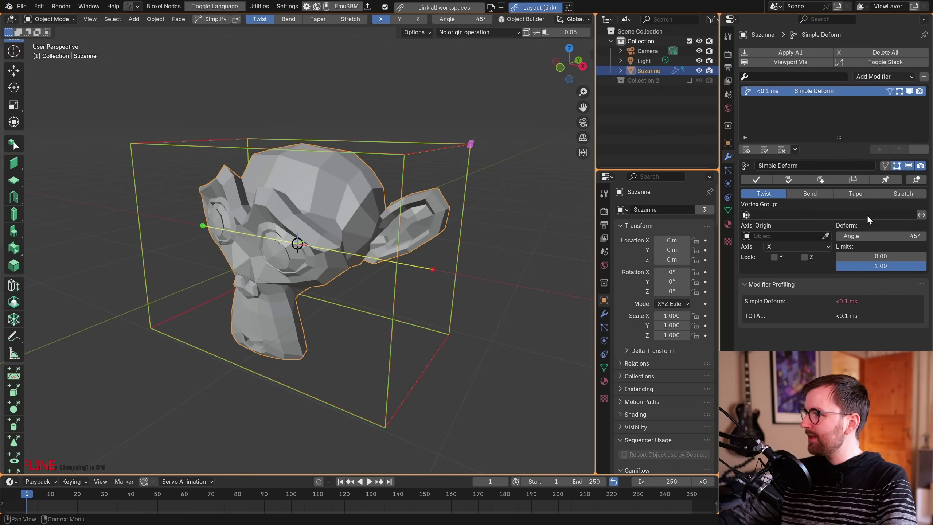
left_click_drag(877, 235, 900, 233)
left_click_drag(435, 268, 492, 275)
middle_click_drag(493, 276, 477, 211)
left_click_drag(379, 157, 220, 225)
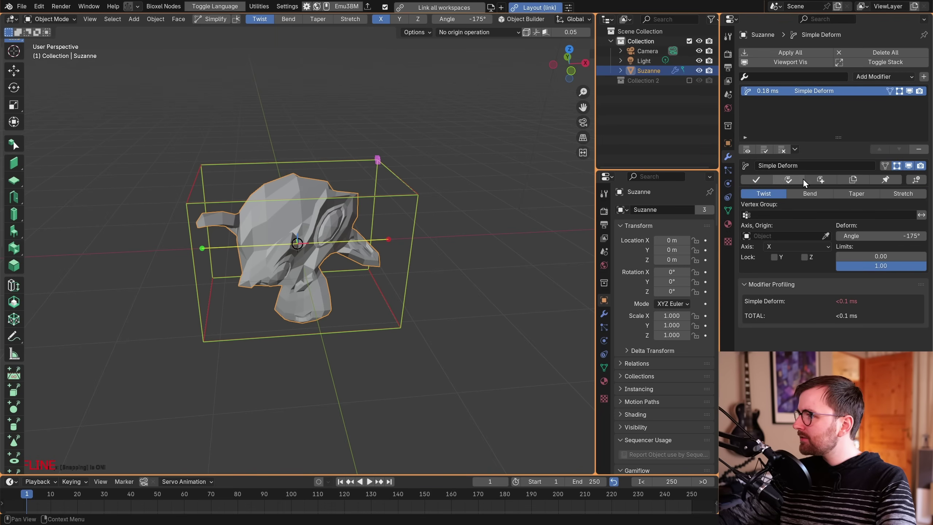
left_click(919, 150)
Add a Subdivision Surface modifier to the monkey.
key("shift+a")
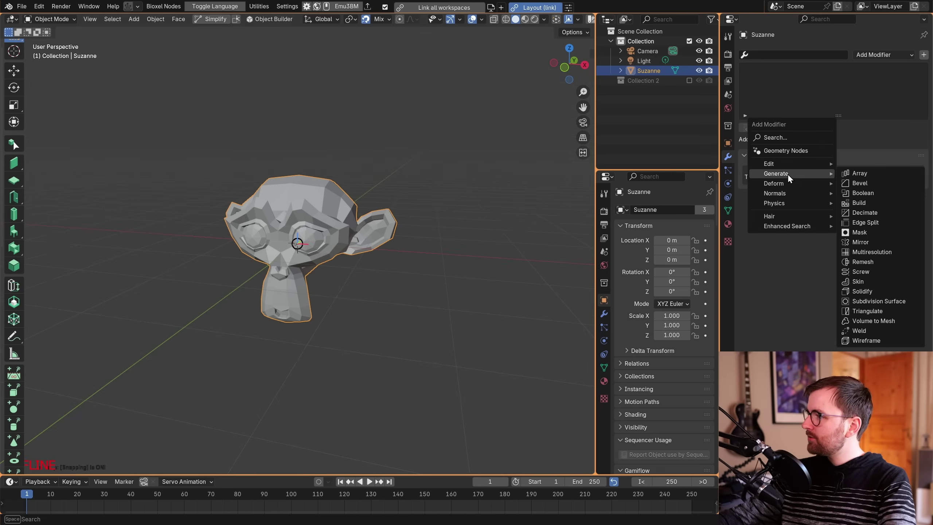
left_click(901, 302)
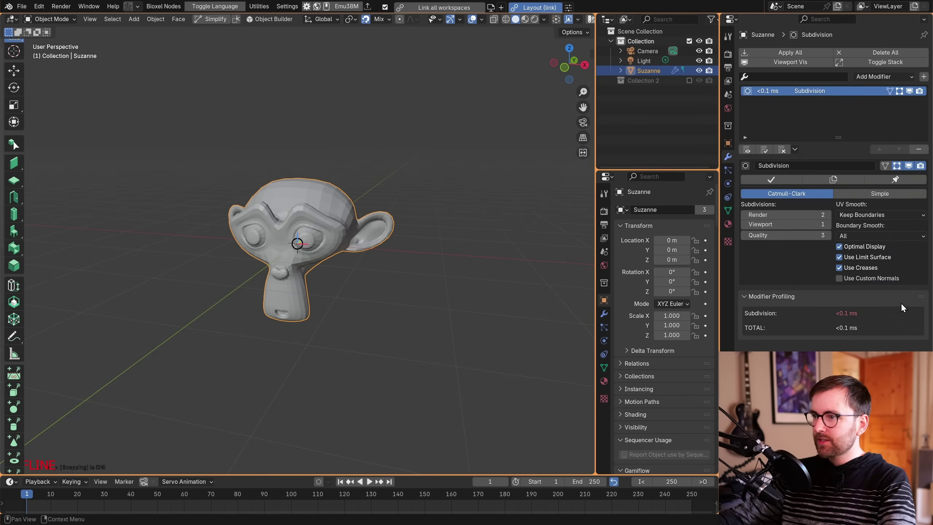
middle_click_drag(476, 231, 401, 236)
Shade the monkey smooth and set its viewport subdivision level to 2.
key("ctrl+Tab")
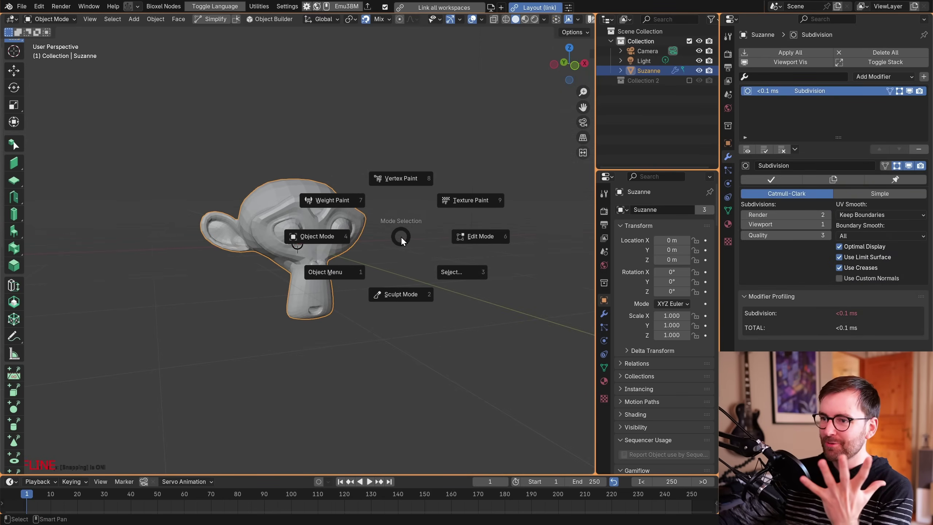
key("Escape")
left_click(155, 18)
middle_click_drag(400, 227, 432, 238)
left_click(212, 244)
scroll(417, 273, "up", 4)
key("ctrl+2")
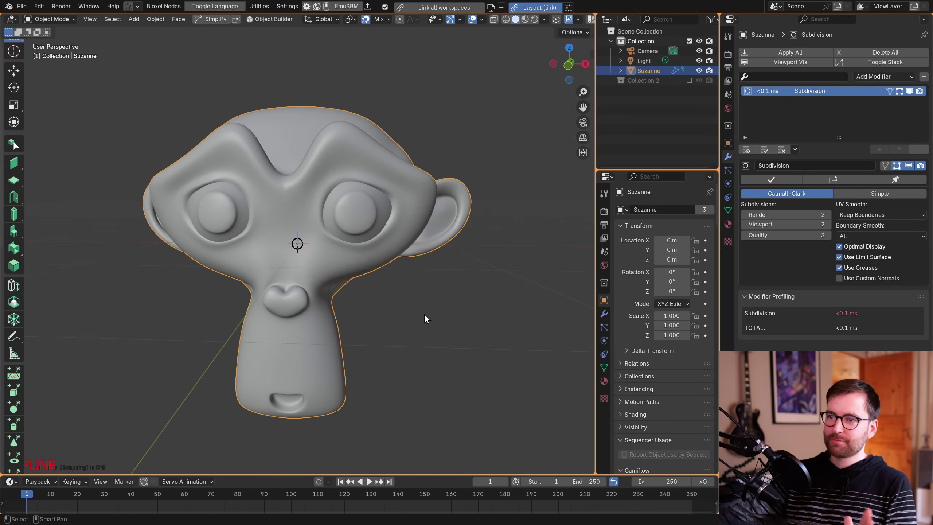
scroll(425, 315, "down", 3)
middle_click_drag(396, 292, 420, 302)
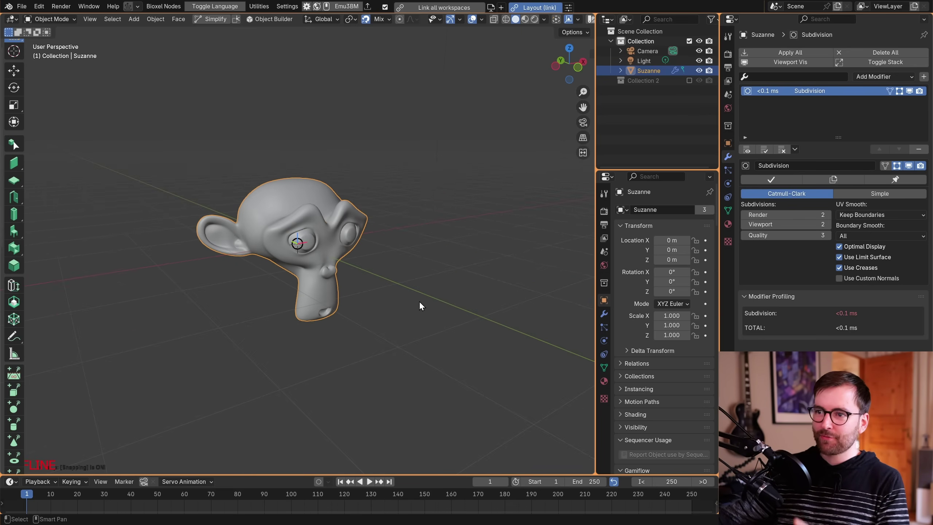
Activate the Rotate tool and try a trackball rotation on the monkey.
middle_click_drag(460, 294, 452, 297)
key("shift+space")
key("r")
key("r")
key("r")
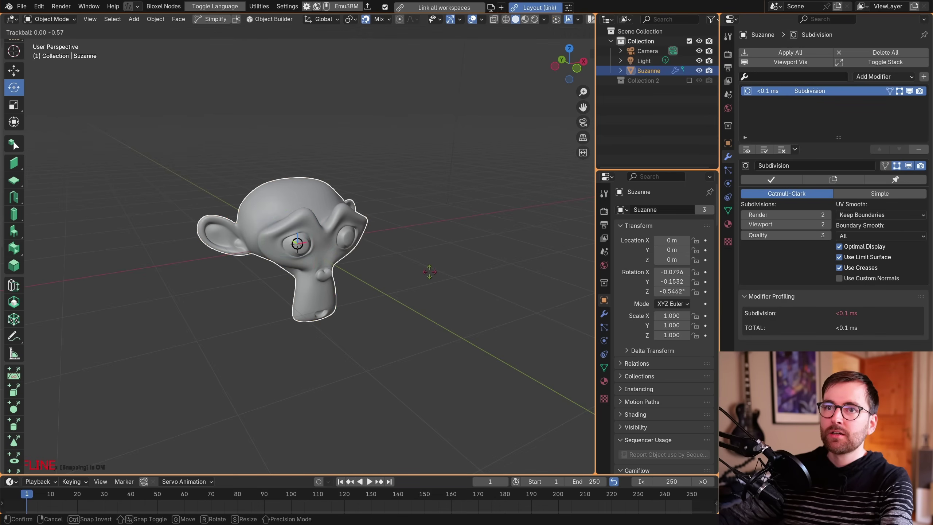
right_click(440, 275)
key("r")
key("r")
right_click(443, 268)
middle_click_drag(443, 269, 495, 273)
key("r")
right_click(494, 233)
key("r")
right_click(479, 234)
middle_click_drag(481, 235, 448, 245)
Rotate the monkey by about -35° around the global X axis.
key("r")
key("x")
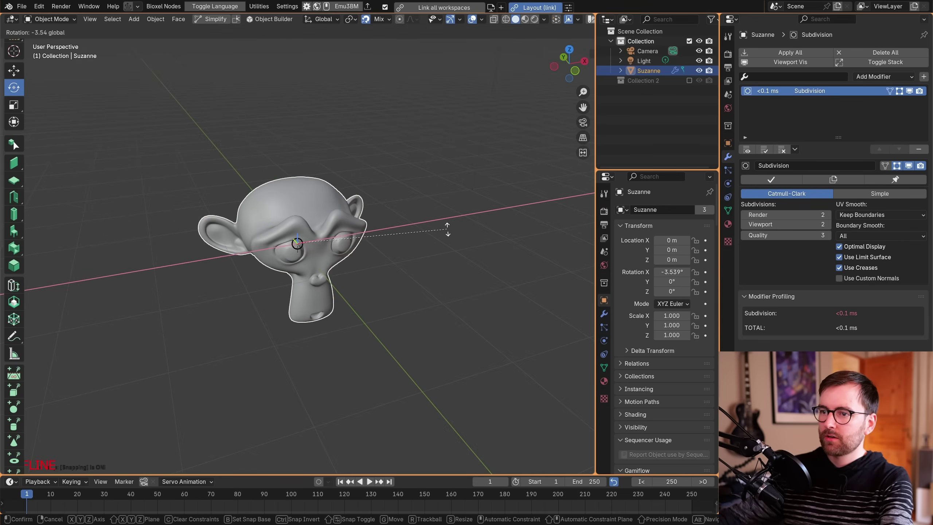
left_click(411, 129)
Switch to a front wireframe view and raise the monkey to a Z location of about 0.52 m.
key("KP_1")
key("shift+z")
key("g")
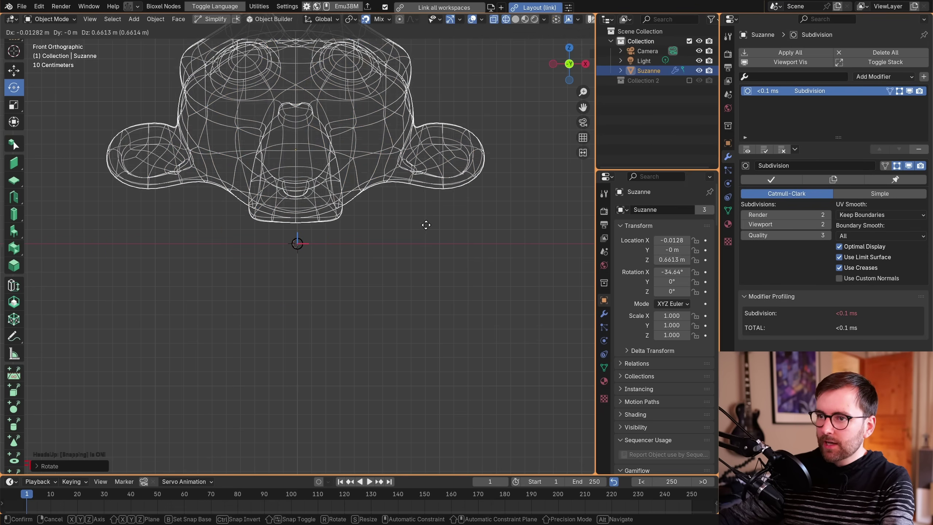
left_click(428, 249)
Tilt the monkey in the front view to a Y rotation of about 13.5°.
key("r")
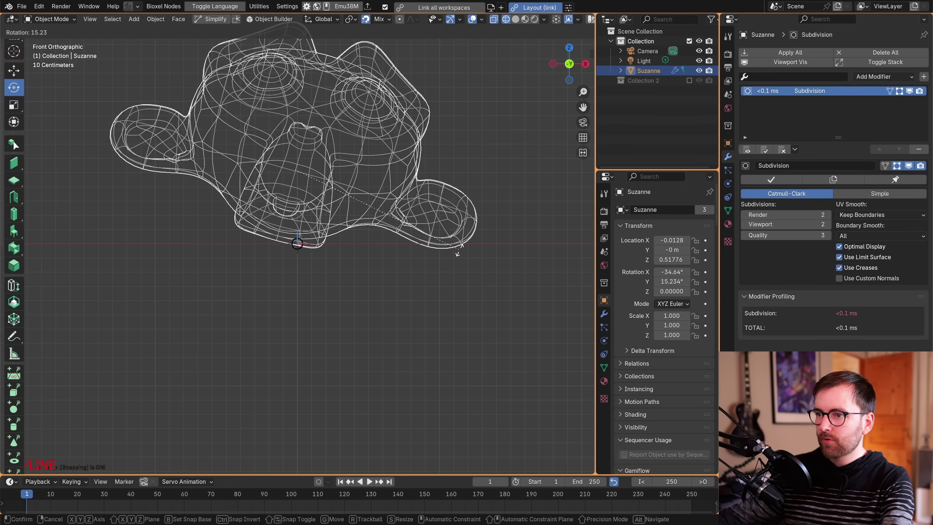
left_click(467, 253)
middle_click_drag(467, 253, 386, 246)
From the right view, adjust the monkey's tilt to an X rotation of about -37° and its height to about 0.51 m.
left_click(572, 67)
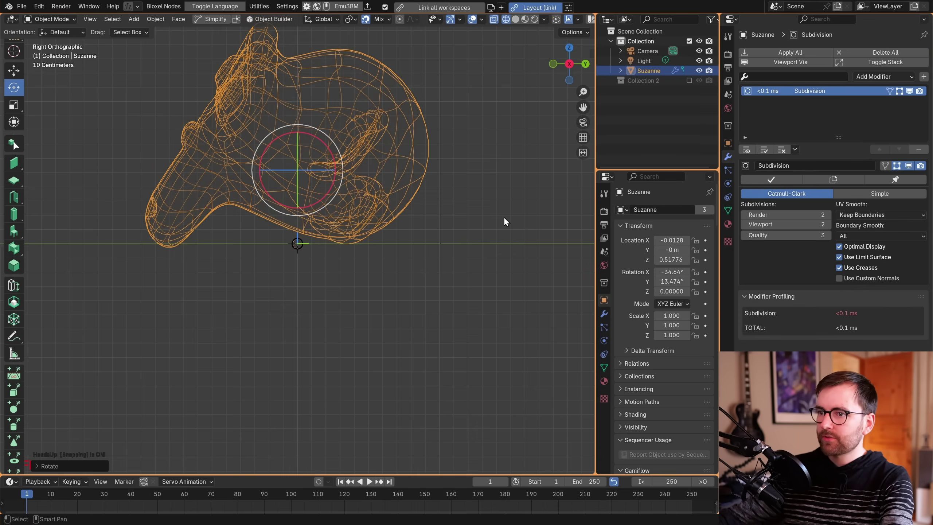
left_click(411, 191)
left_click(386, 160)
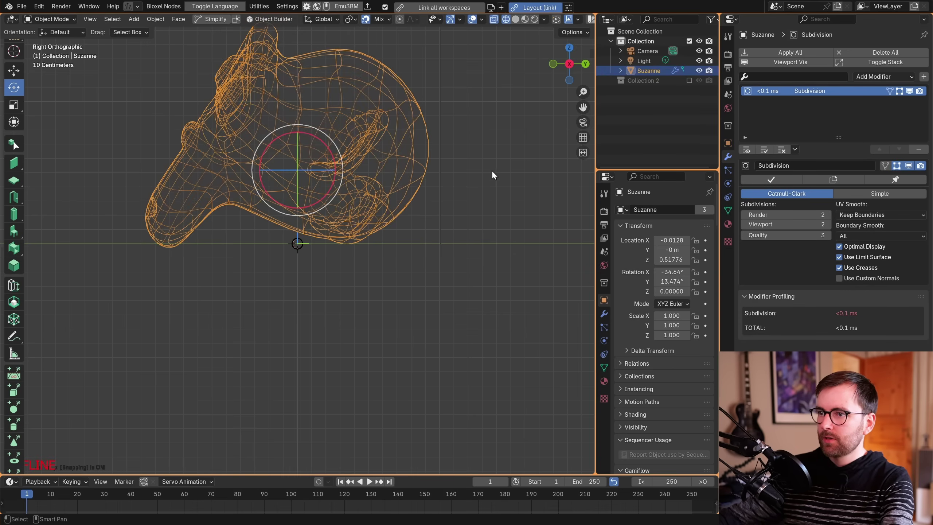
key("r")
key("r")
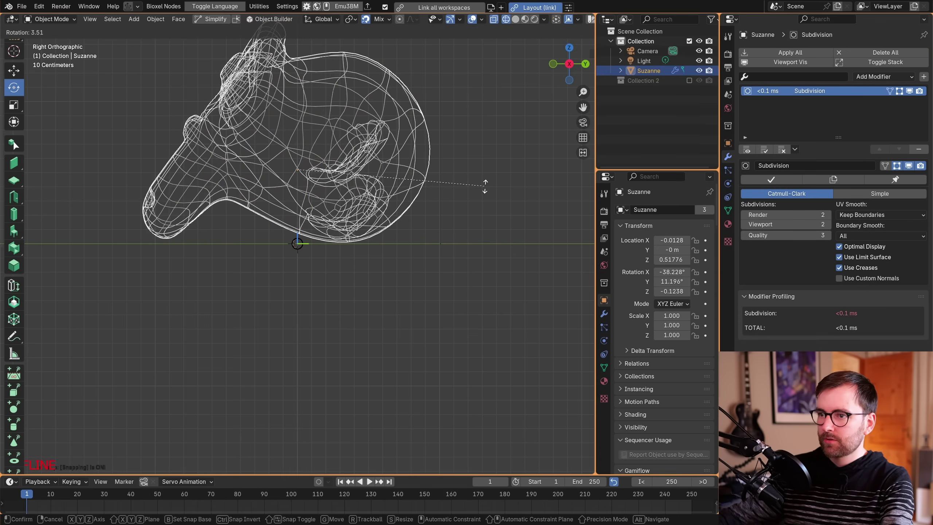
left_click(489, 183)
middle_click_drag(423, 199, 360, 220)
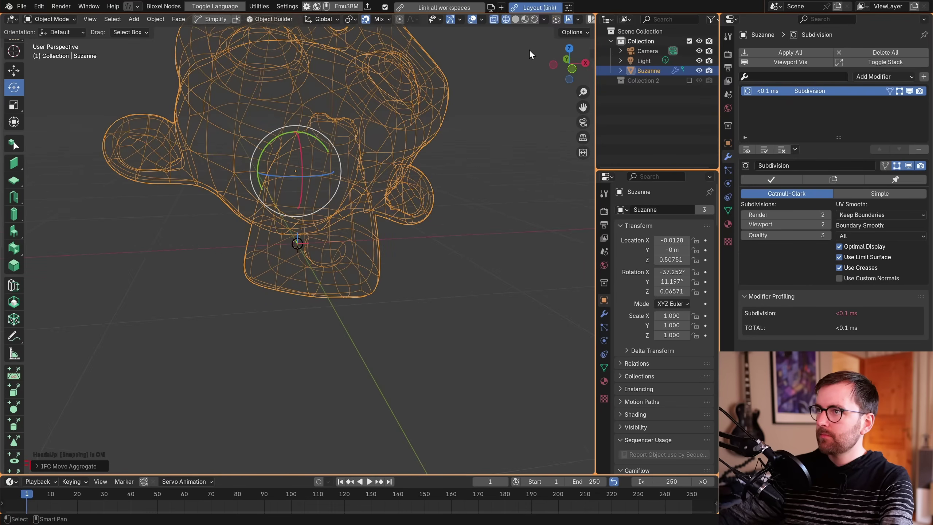
Change the viewport shading from wireframe to a Cycles rendered view.
key("z")
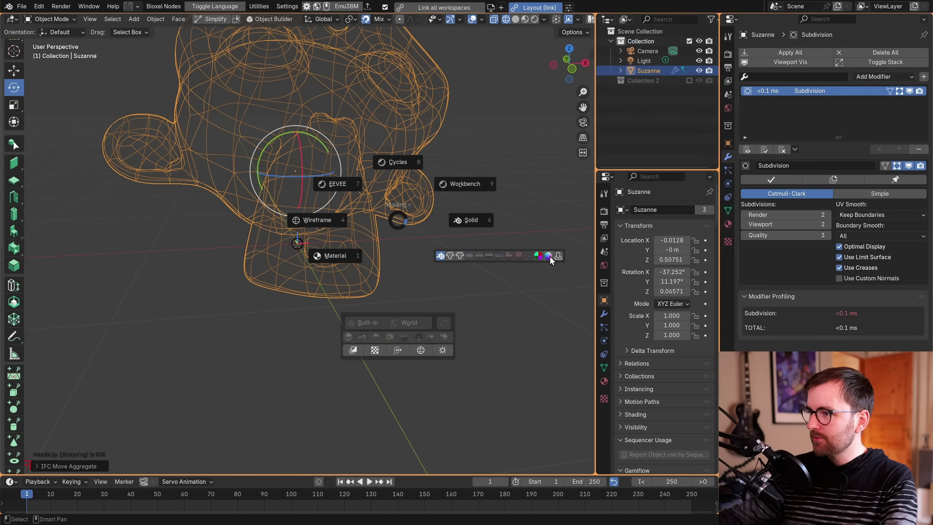
key("z")
key("z")
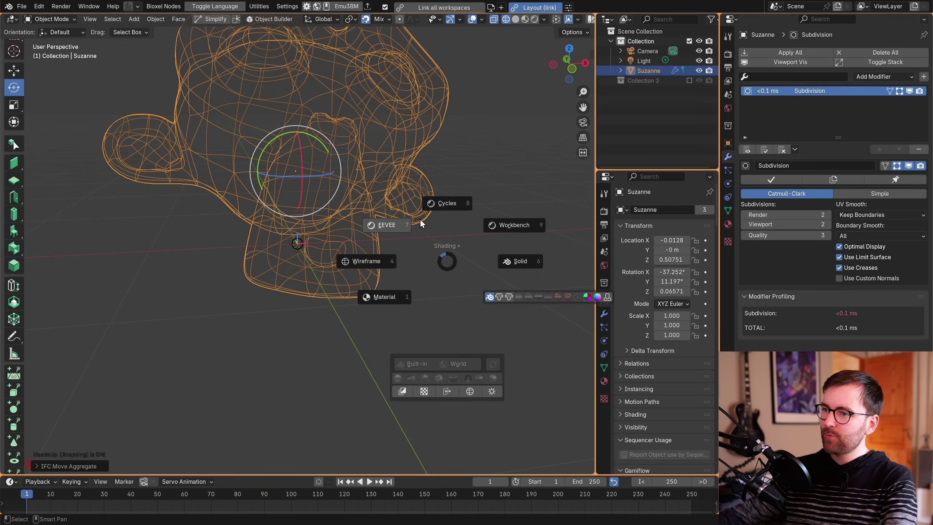
left_click(450, 195)
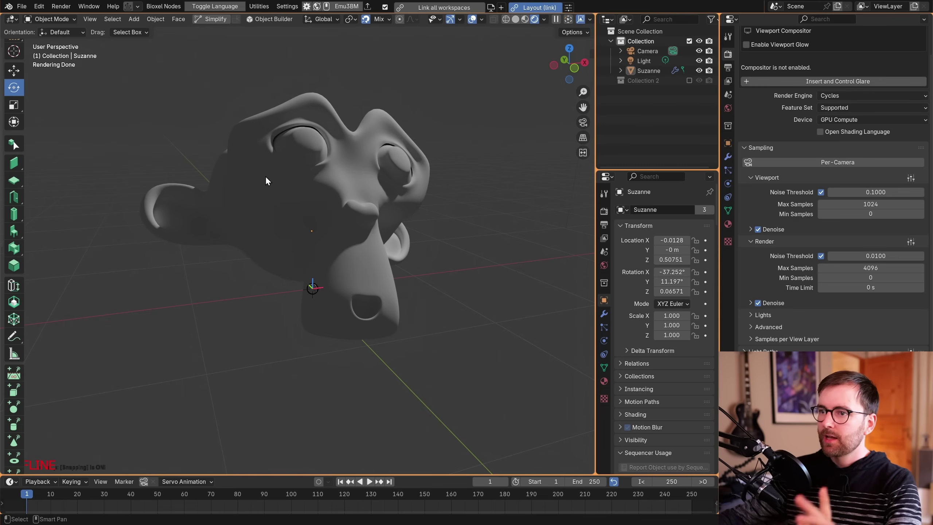
Add an ND Grid primitive under the monkey and stretch it to about 2.5 by 3.3 m.
mouse_move(499, 165)
middle_mouse_down()
mouse_move(508, 163)
mouse_move(455, 149)
middle_mouse_up()
key("shift+a")
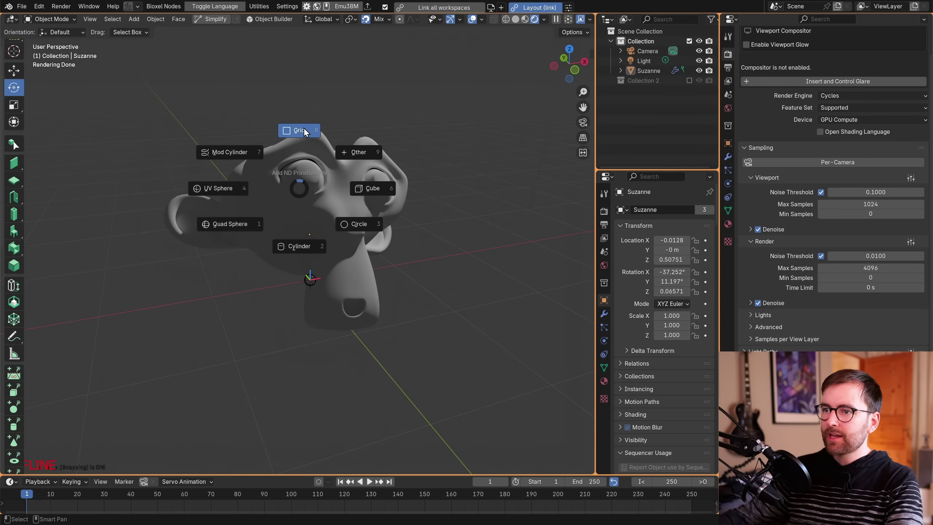
left_click(304, 129)
middle_click_drag(353, 206, 410, 220)
scroll(410, 220, "down", 2)
middle_click_drag(371, 275, 360, 229)
scroll(406, 290, "up", 5)
left_click_drag(360, 228, 548, 244)
scroll(370, 167, "down", 4)
middle_click_drag(370, 167, 368, 205)
left_click_drag(414, 287, 462, 298)
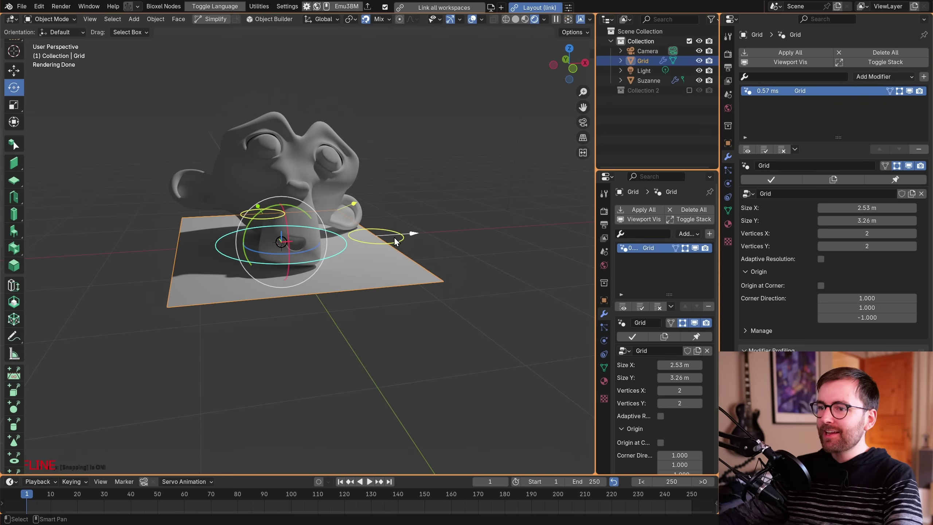
Enlarge the grid into a wide floor of about 30.5 by 30.1 m.
middle_click_drag(394, 234, 388, 233)
left_click_drag(392, 228, 535, 219)
middle_click_drag(535, 219, 408, 244)
left_click_drag(408, 244, 492, 244)
middle_click_drag(492, 244, 341, 195)
scroll(341, 195, "down", 5)
left_click_drag(357, 202, 500, 127)
scroll(352, 268, "up", 7)
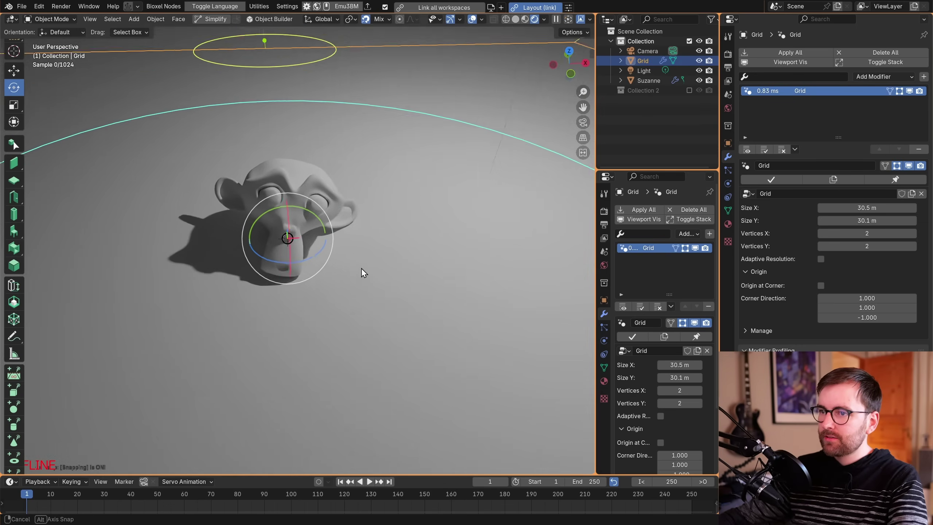
Deselect the grid and set the world background strength to 0.
middle_click_drag(359, 270, 445, 147)
left_click(446, 147)
left_click(727, 225)
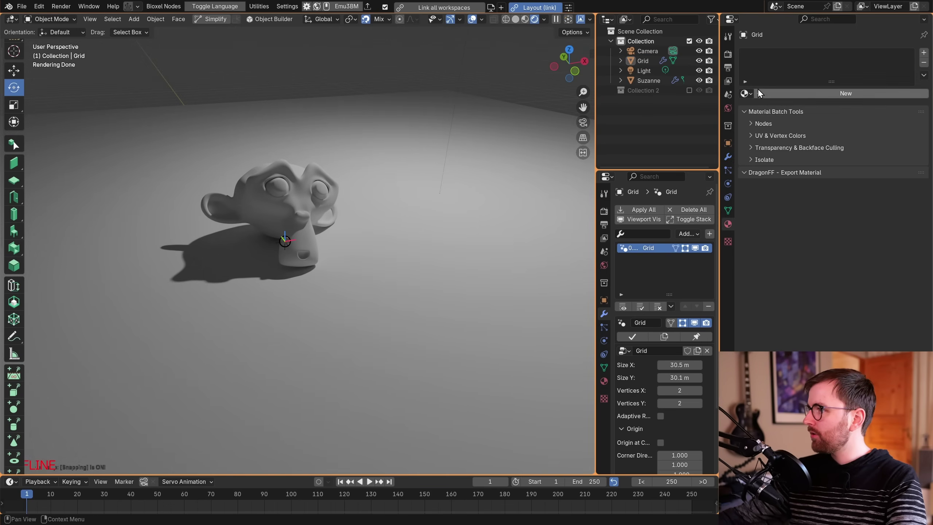
left_click(728, 107)
left_click_drag(864, 137, 793, 137)
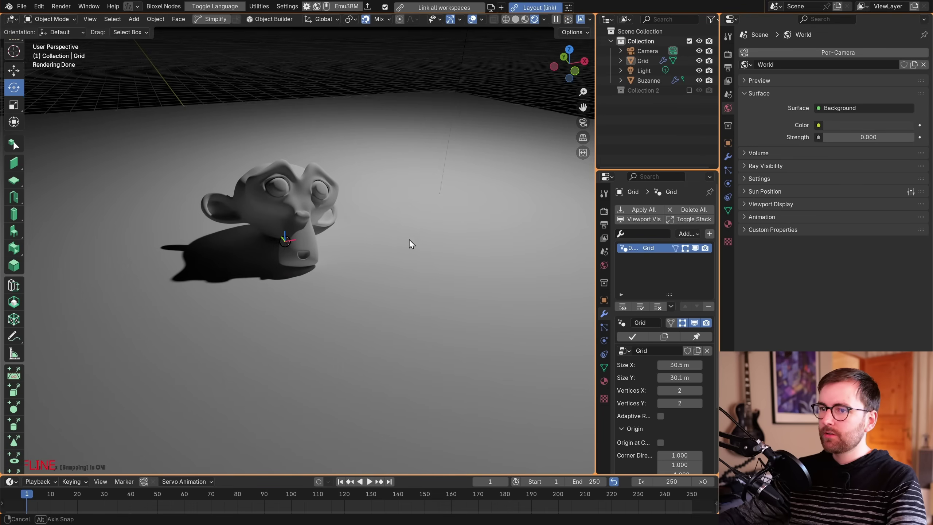
Select the light above the floor and delete it from the file.
middle_click_drag(410, 239, 397, 228)
scroll(400, 221, "down", 3)
left_click(435, 114)
scroll(404, 147, "down", 4)
key("x")
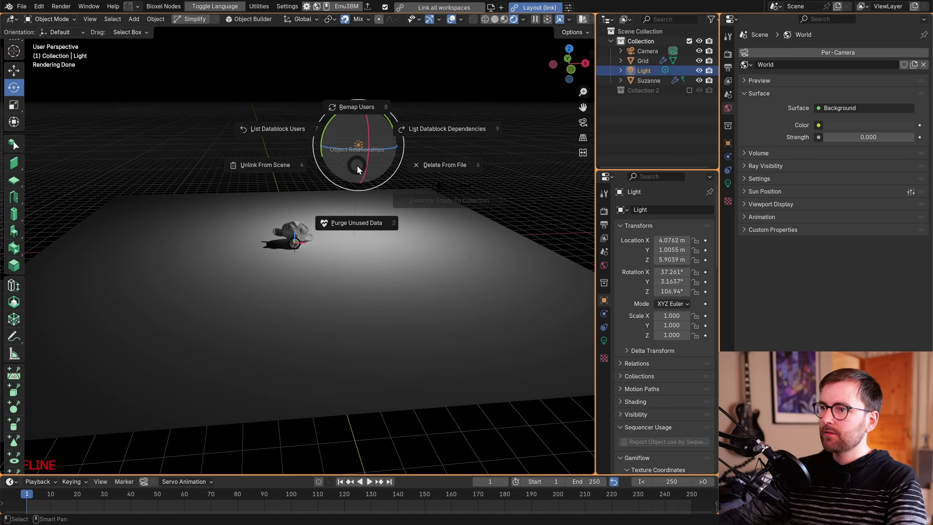
left_click(445, 164)
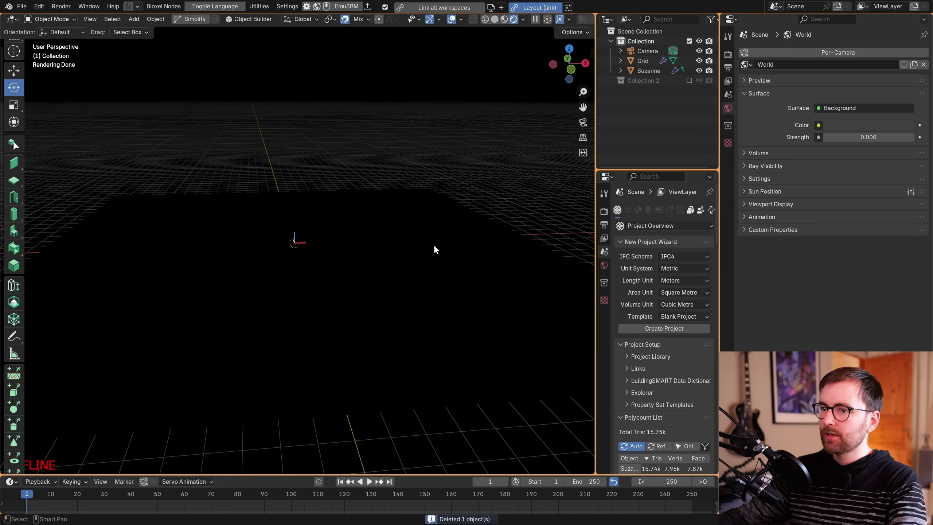
Add an area light to the scene.
left_click(134, 18)
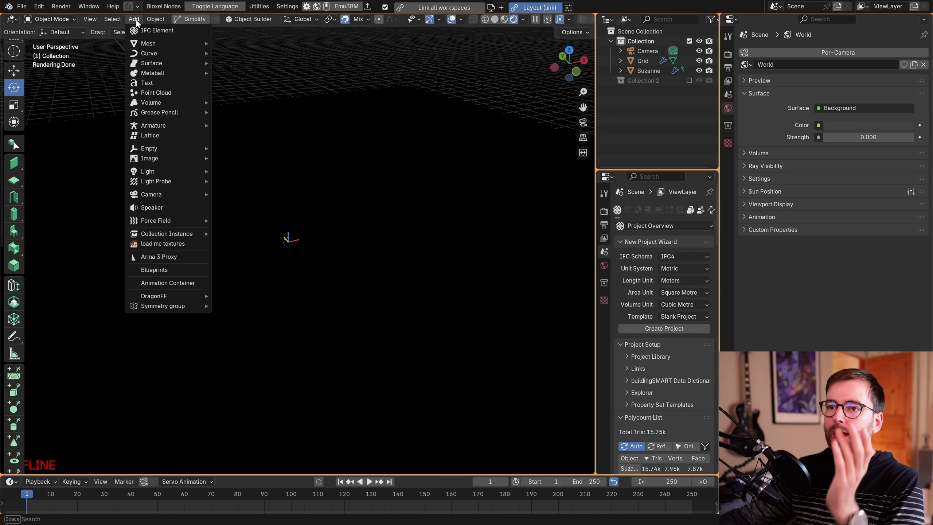
mouse_move(174, 172)
left_click(269, 203)
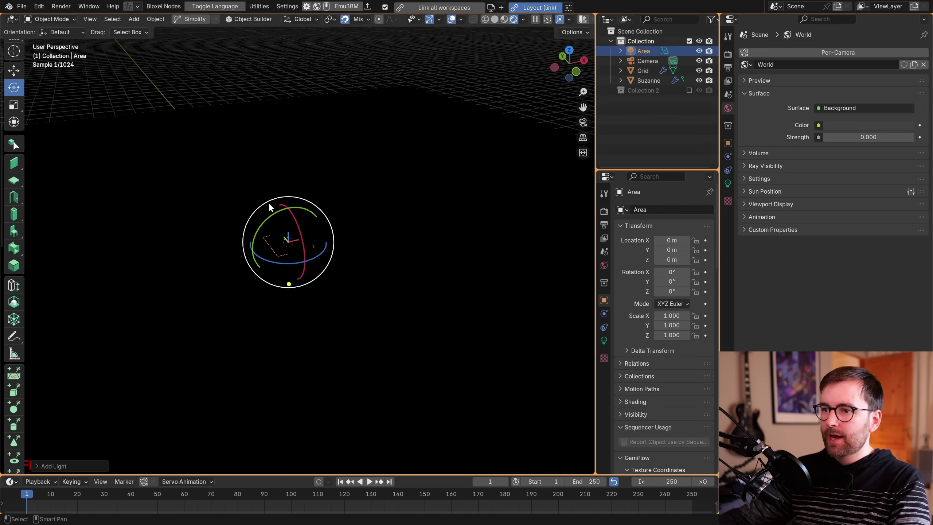
key("g")
key("z")
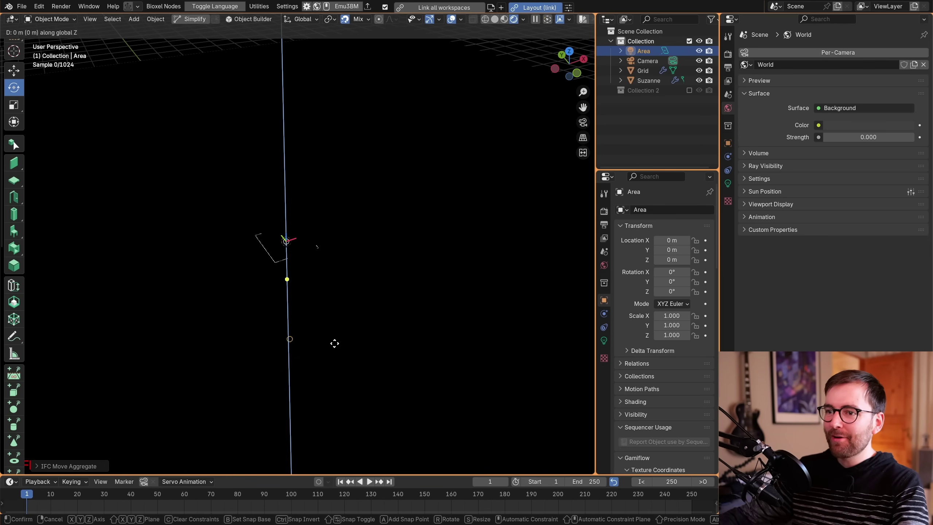
key("Escape")
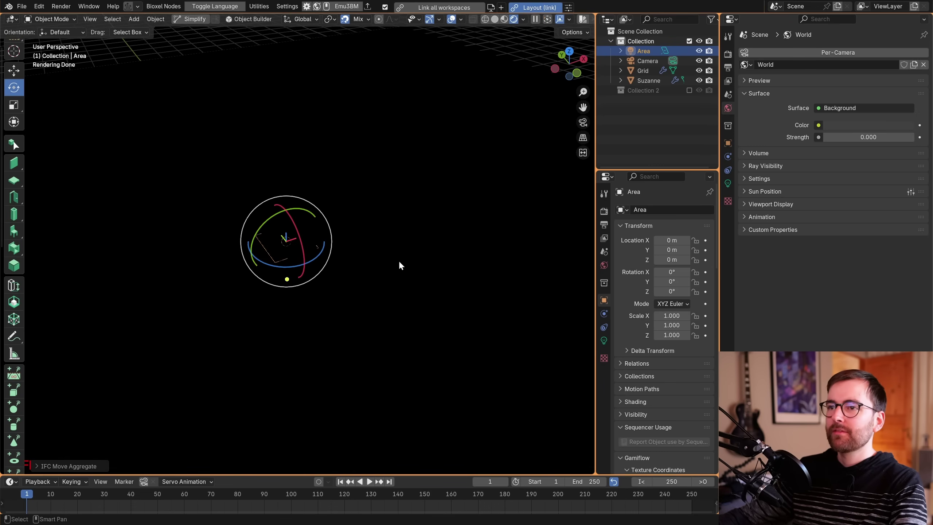
key("g")
key("z")
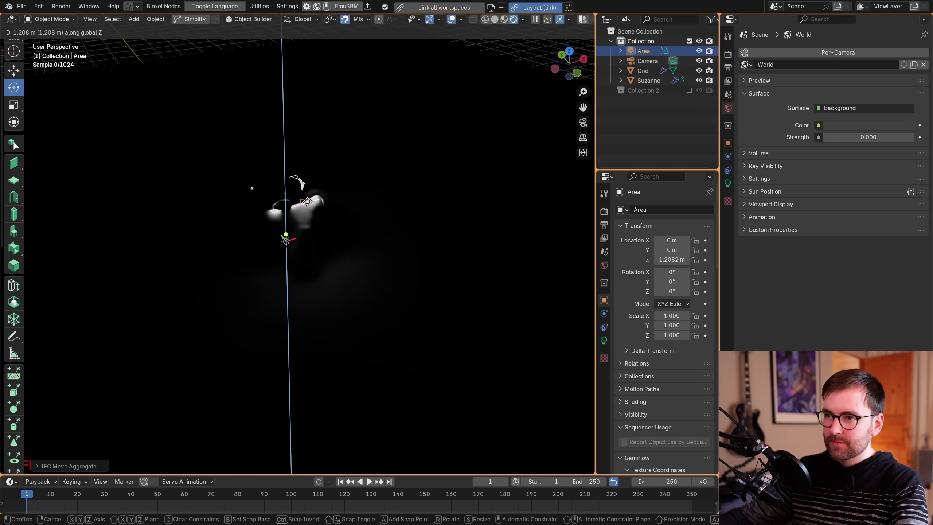
key("Escape")
Raise the area light above the monkey to a Z location of 3.2 m using its object properties.
left_click(728, 143)
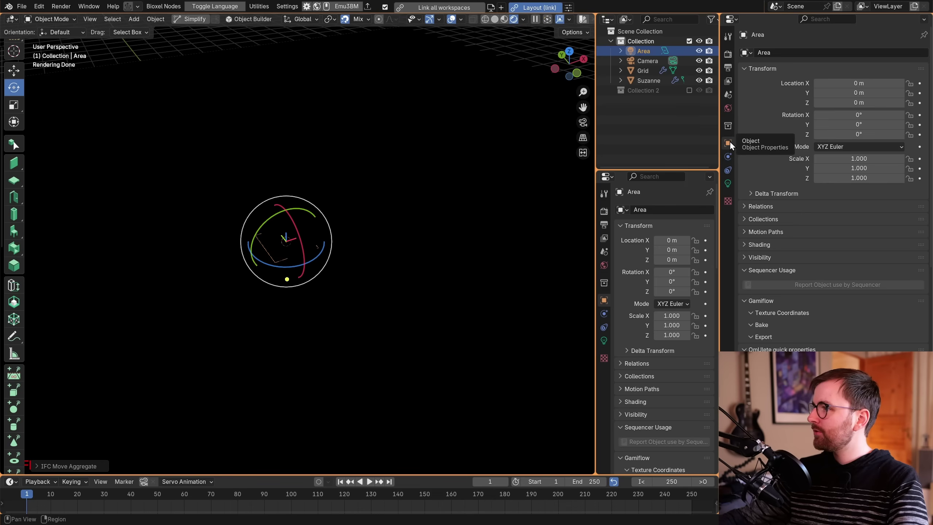
left_click_drag(840, 85, 932, 102)
key("ctrl+z")
Try moving the area light freely with snapping switched off and on.
key("g")
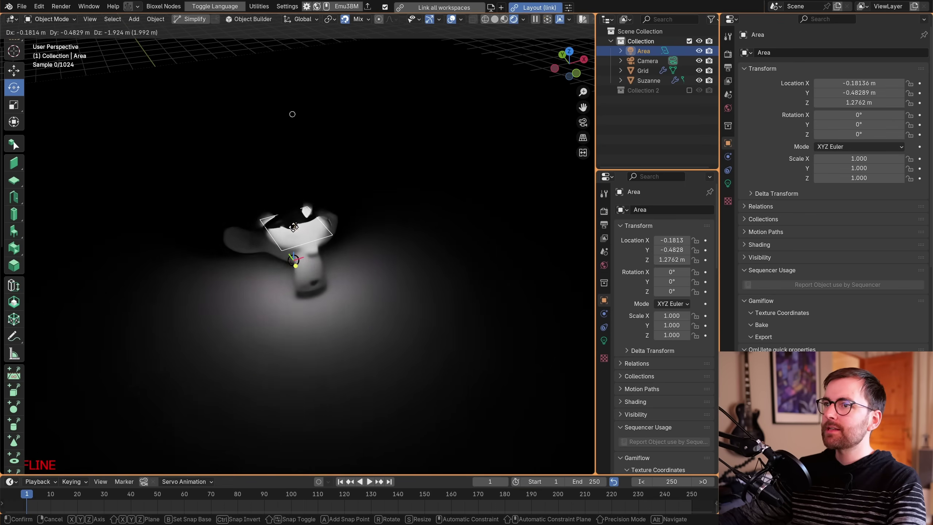
key("Escape")
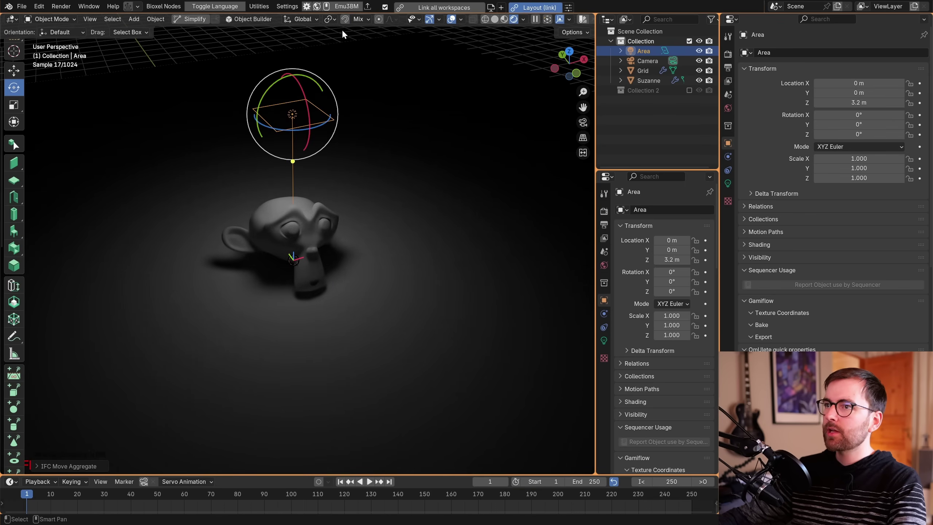
left_click(365, 19)
key("g")
key("Escape")
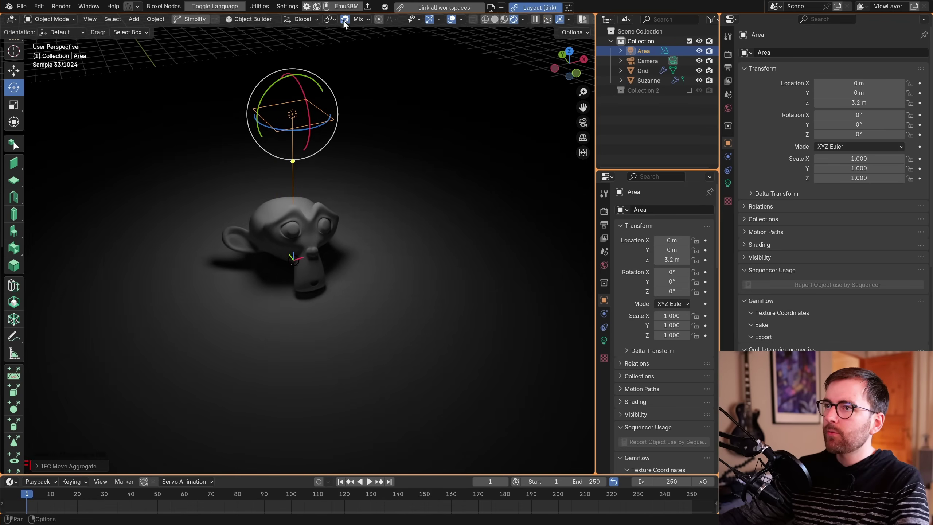
key("g")
key("ctrl+Tab")
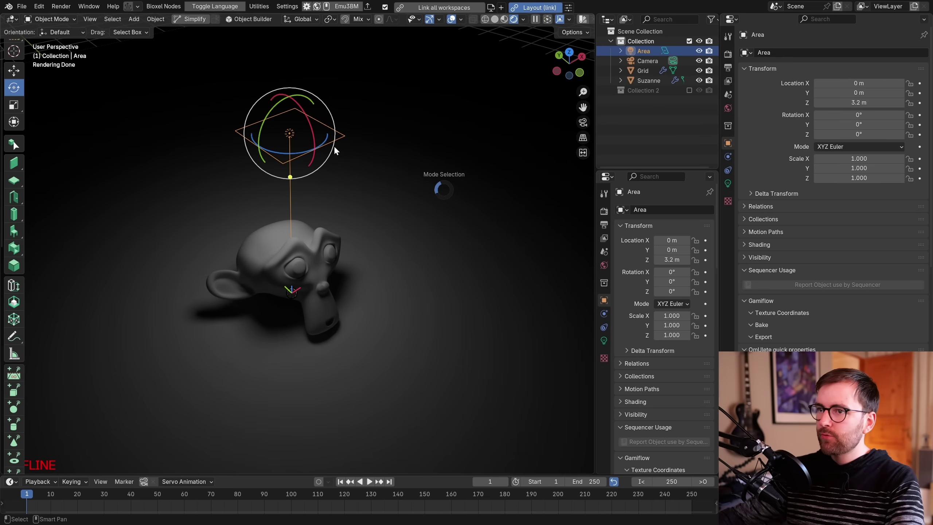
middle_click_drag(425, 175, 374, 155)
key("ctrl+Tab")
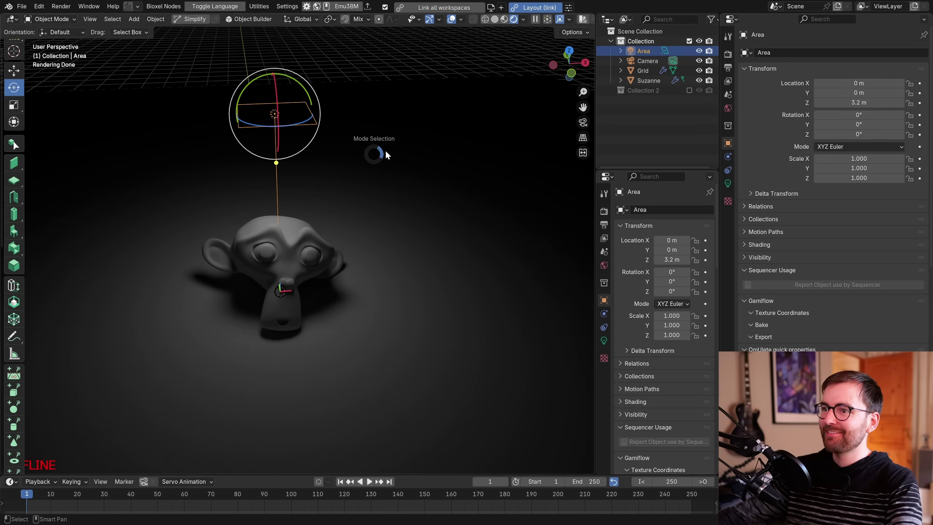
middle_click_drag(378, 157, 402, 141)
key("ctrl+Tab")
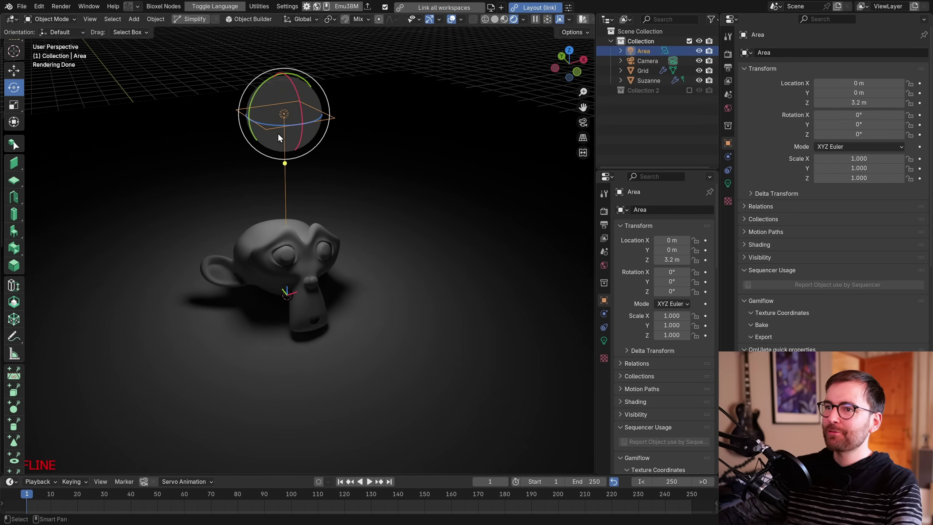
left_click(313, 53)
left_click(299, 111)
left_click(316, 112)
middle_click_drag(394, 145, 380, 179)
key("ctrl+Tab")
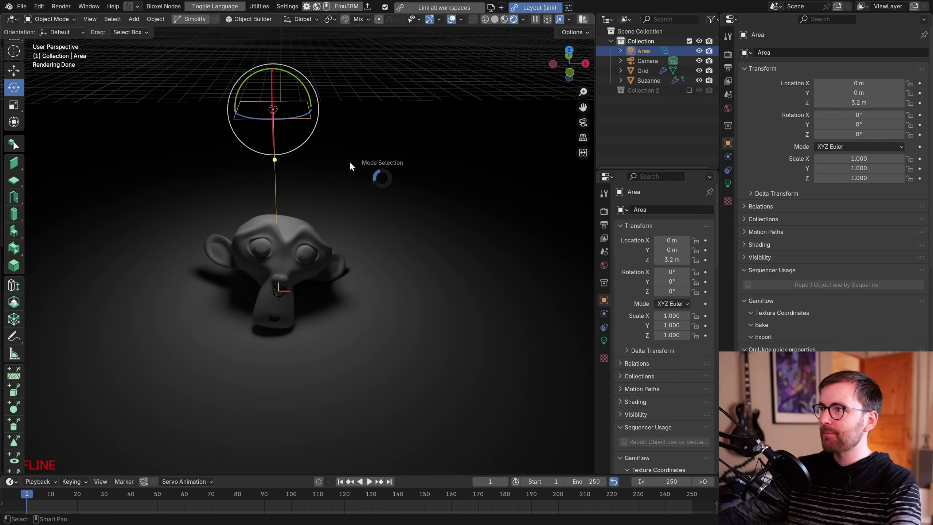
left_click(435, 132)
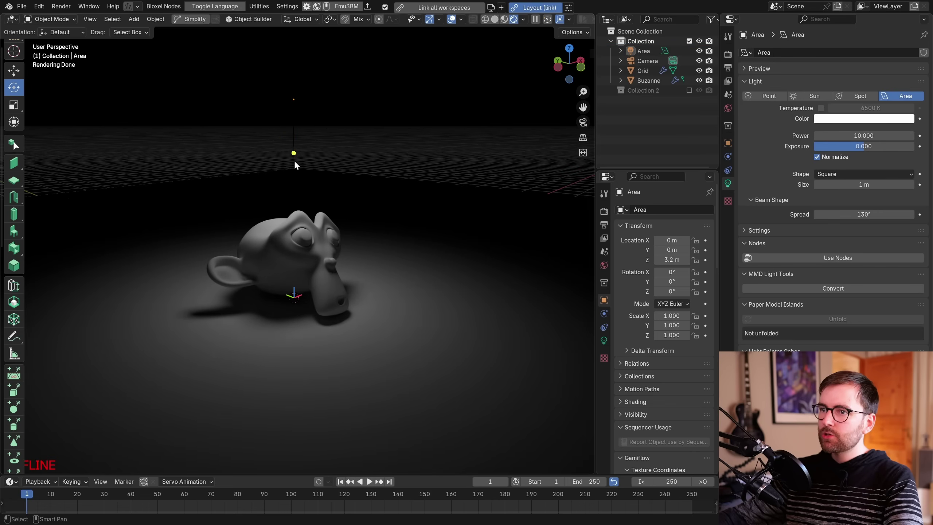
Add an ND Cube primitive at the monkey's position.
mouse_move(456, 180)
middle_mouse_down()
mouse_move(430, 198)
mouse_move(455, 186)
middle_mouse_up()
scroll(430, 198, "down", 3)
key("ctrl+shift+a")
left_click(478, 161)
scroll(479, 264, "down", 3)
middle_click_drag(385, 257, 370, 236)
Activate the Scale tool and try scaling the new cube.
key("s")
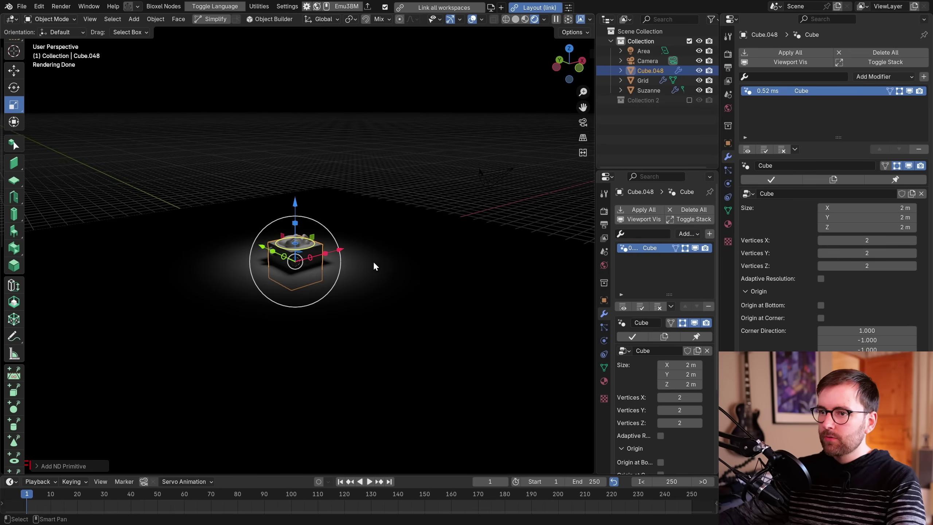
scroll(446, 246, "up", 4)
middle_click_drag(458, 231, 368, 234)
key("s")
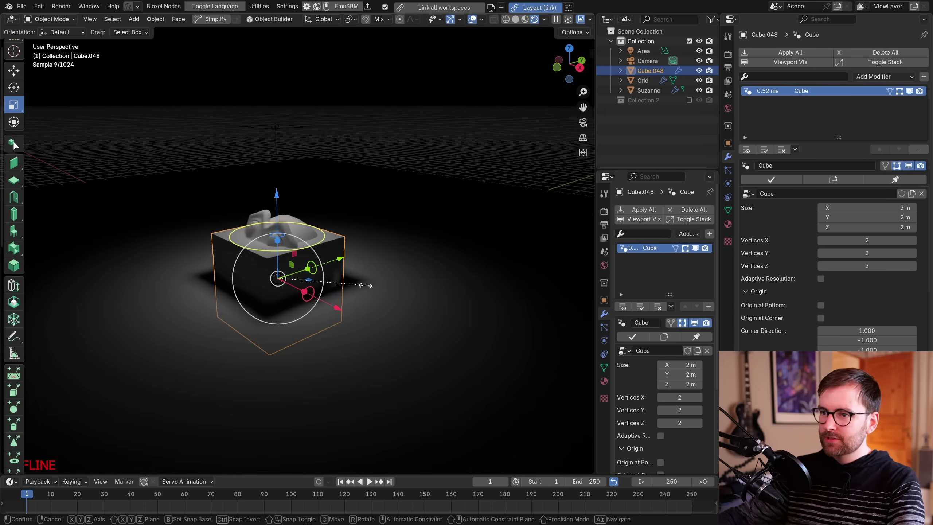
right_click(407, 272)
middle_click_drag(408, 274, 383, 294)
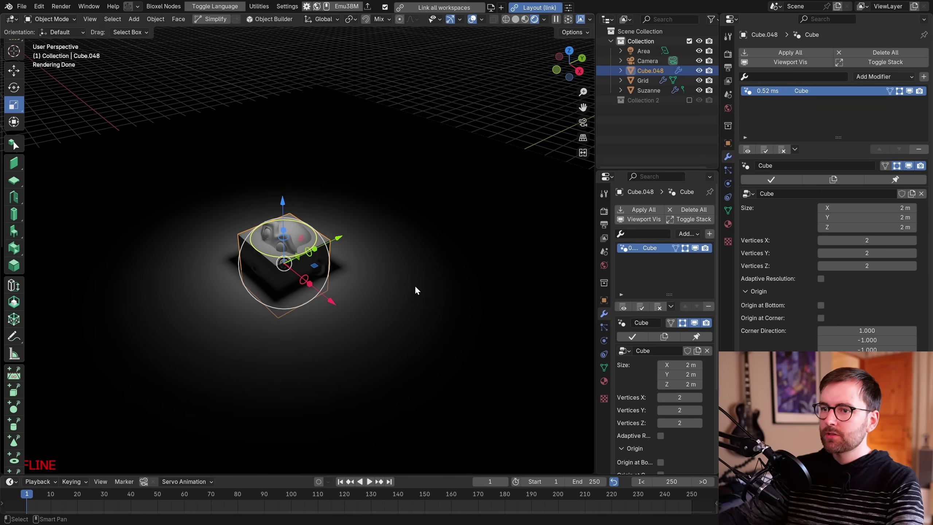
key("s")
key("Escape")
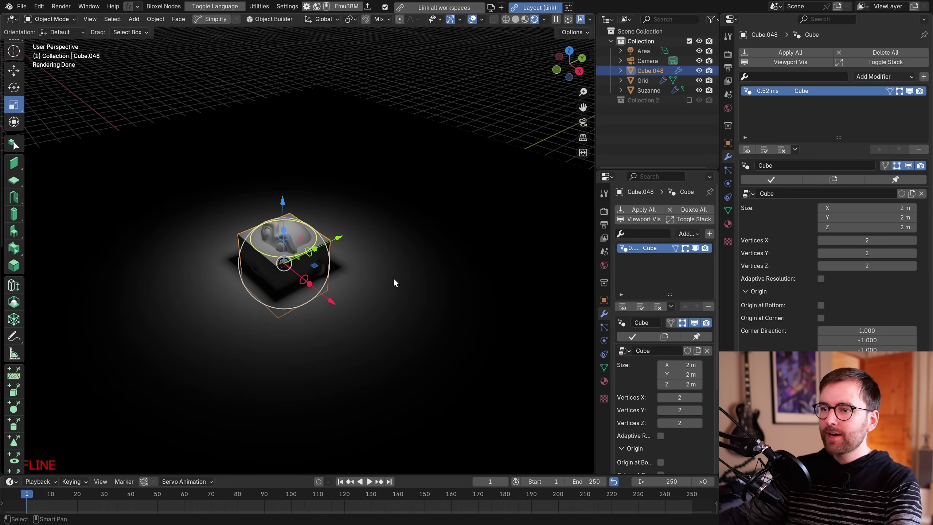
Try scaling the new cube again and inspect it from the front at close range.
key("s")
key("Escape")
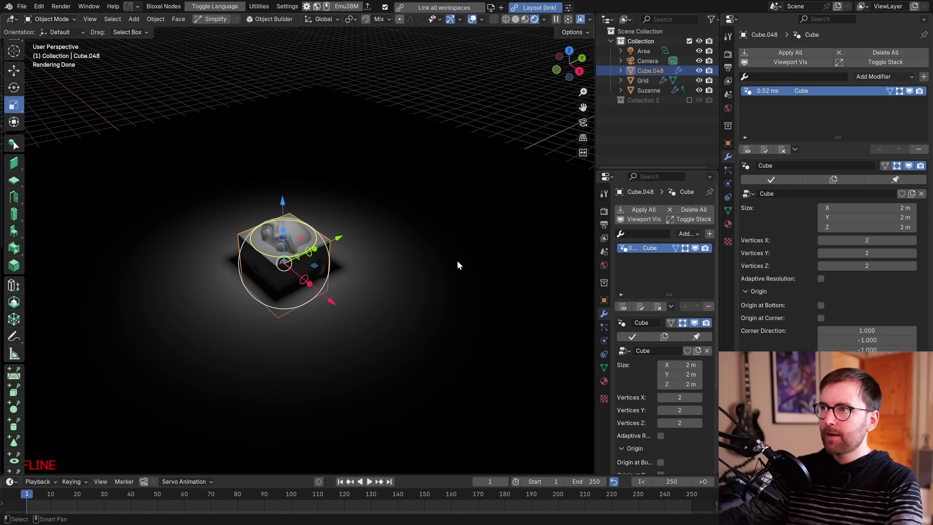
middle_click_drag(422, 284, 477, 284)
middle_click_drag(406, 268, 374, 288)
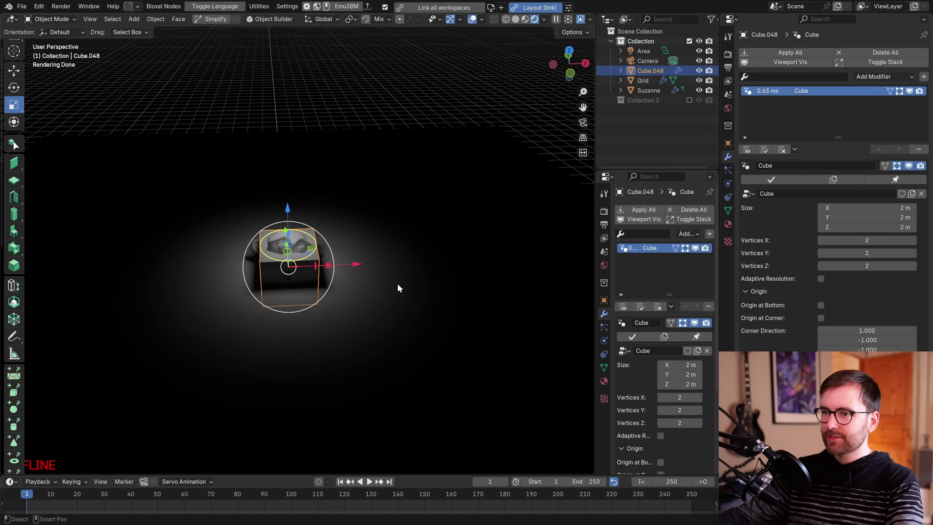
scroll(396, 285, "up", 10)
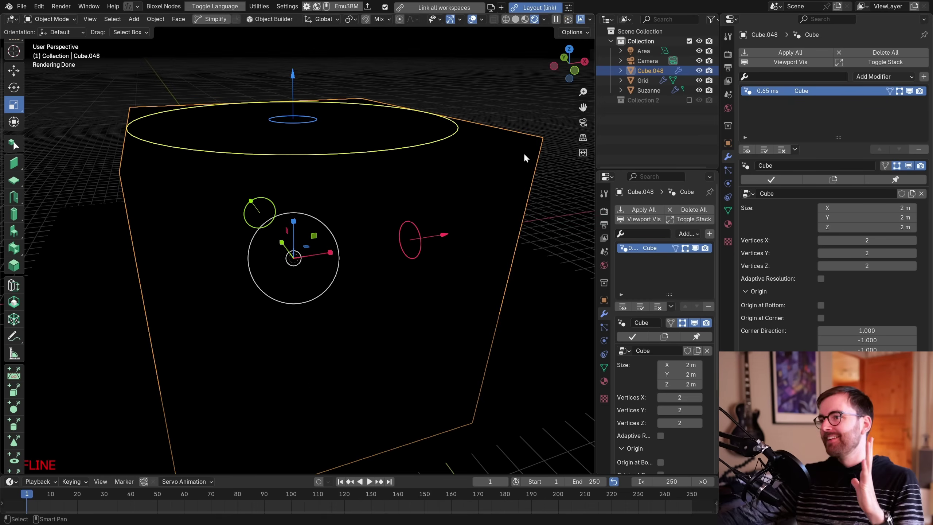
Turn the Outliner area into a Shader Editor, join it with the properties area below and widen it.
left_click_drag(622, 168, 622, 229)
left_click_drag(595, 154, 435, 154)
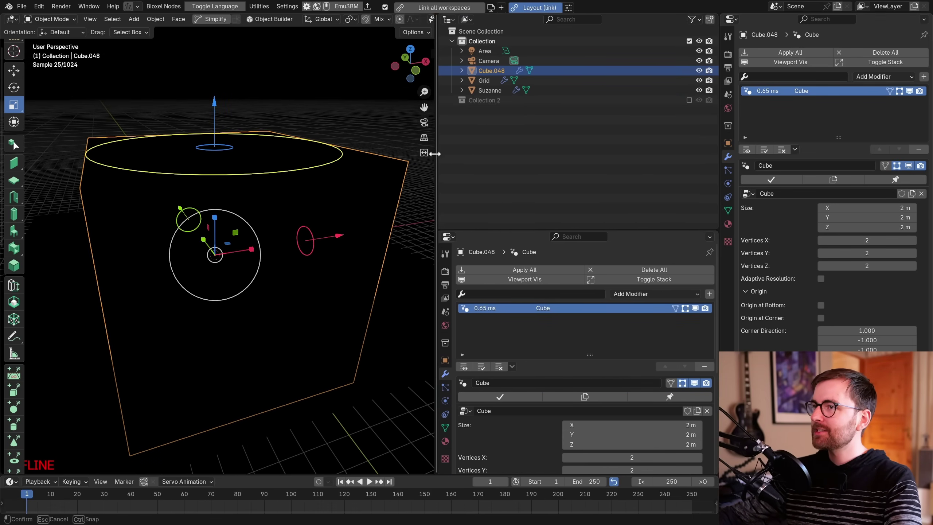
left_click(449, 19)
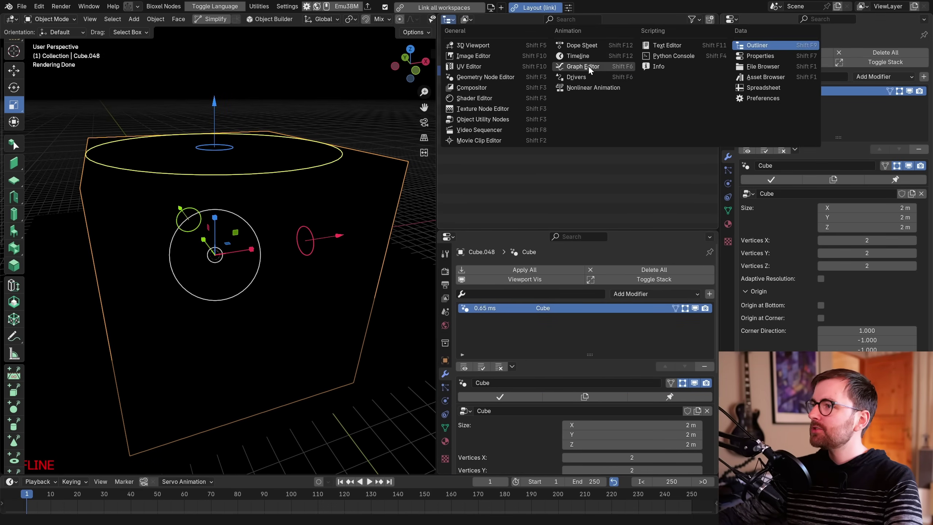
left_click(482, 100)
right_click(519, 230)
left_click(493, 273)
left_click_drag(437, 126, 402, 133)
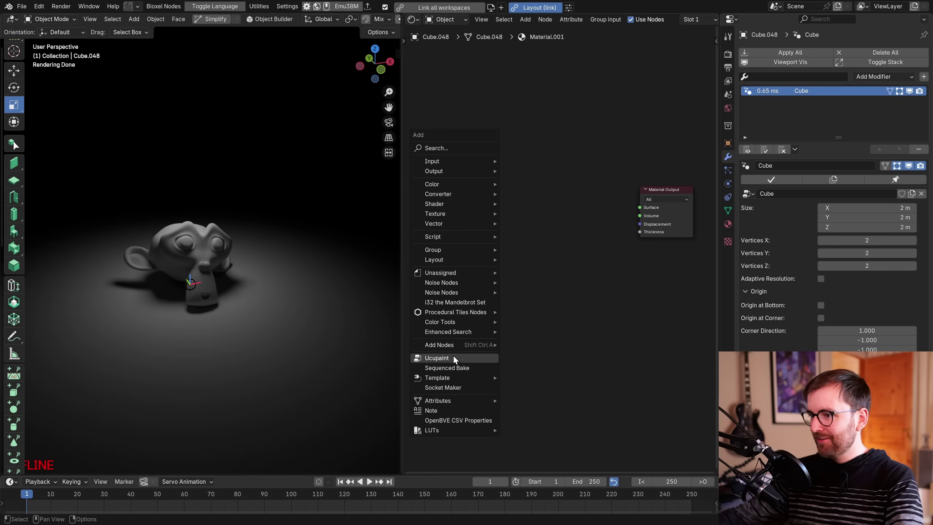
Examine the shader node categories available to add, including Template, LUTs and the General Tiles of Procedural Tiles Nodes.
mouse_move(449, 381)
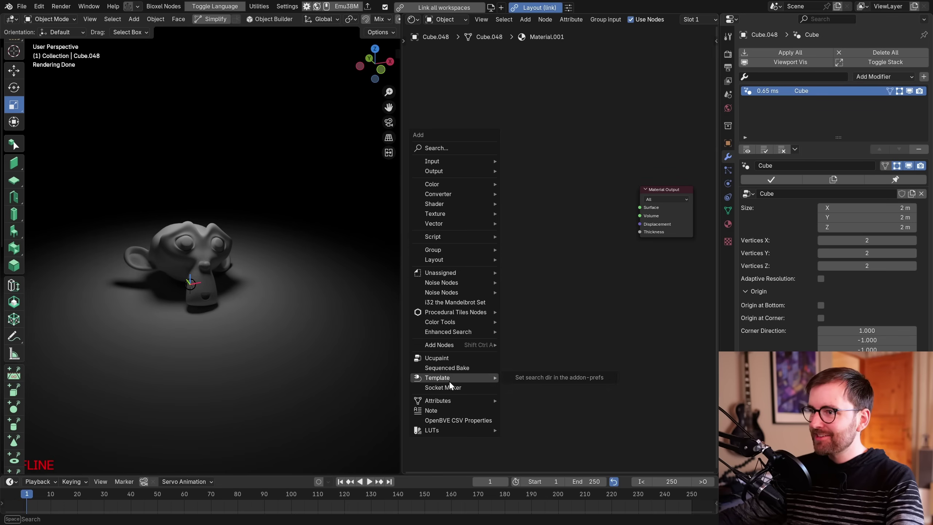
mouse_move(449, 430)
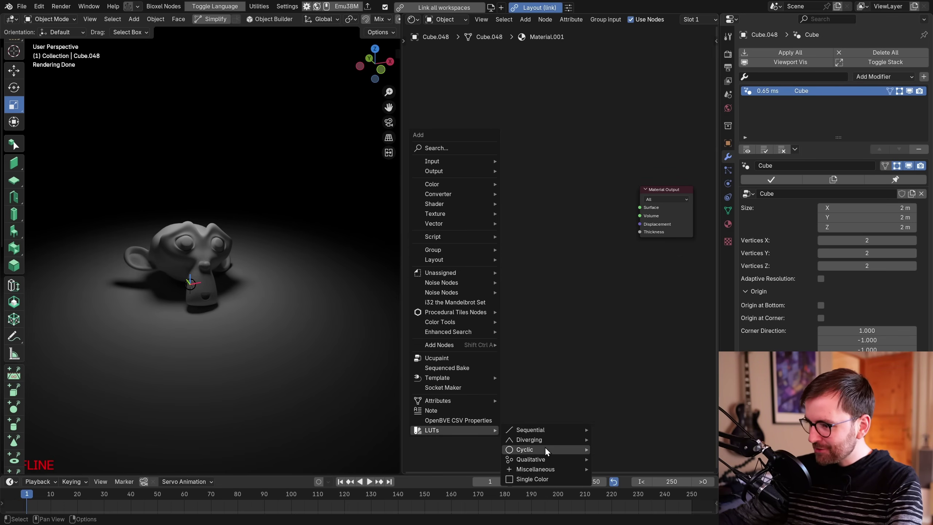
mouse_move(487, 312)
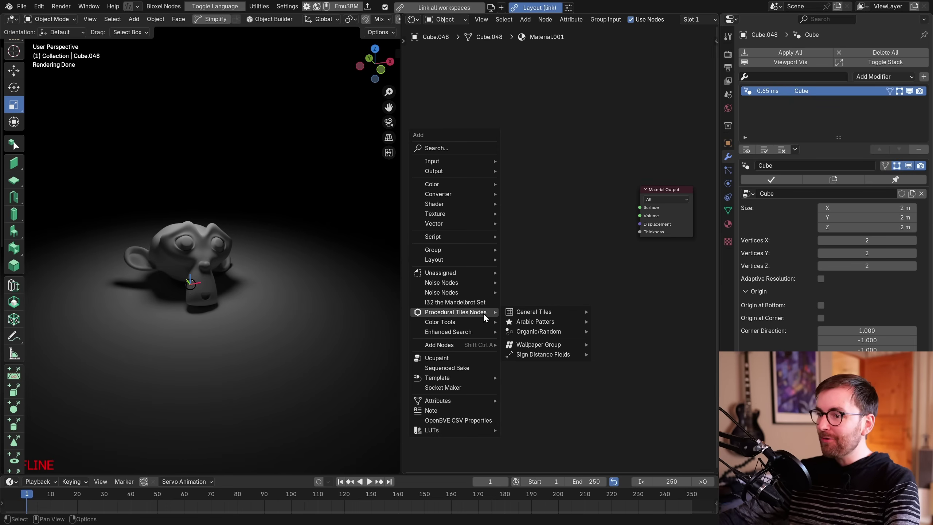
mouse_move(549, 312)
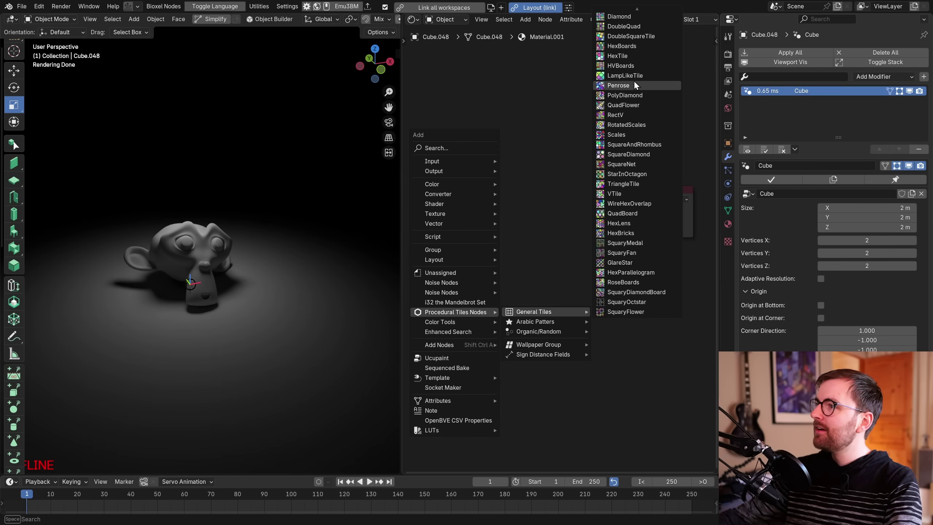
scroll(608, 55, "up", 4)
Create a new material on the ground grid and connect a CyberChip tile node's Color to the material's Surface.
left_click(349, 355)
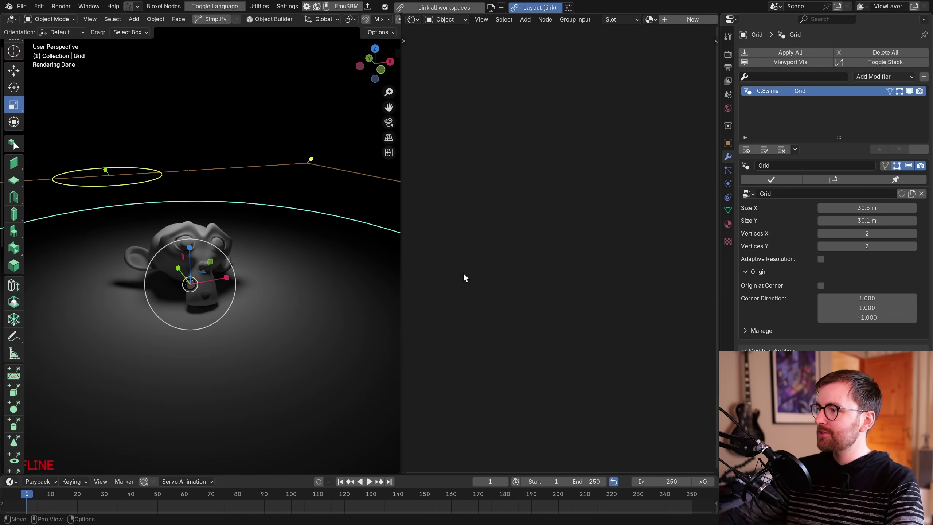
left_click(680, 18)
key("shift+a")
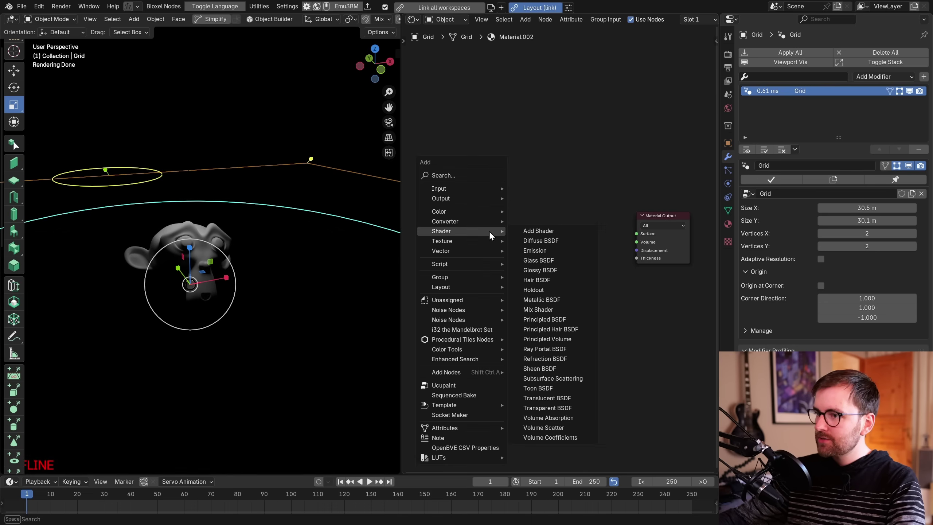
mouse_move(464, 340)
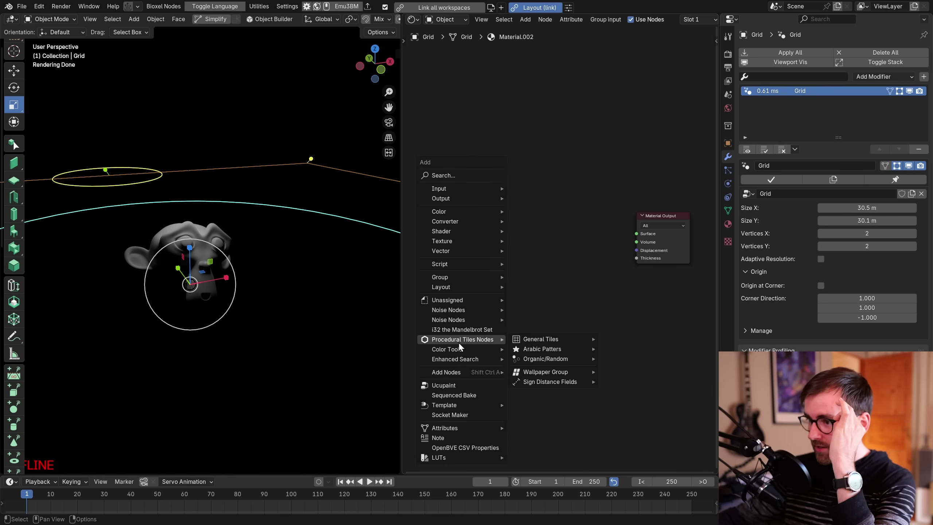
mouse_move(555, 338)
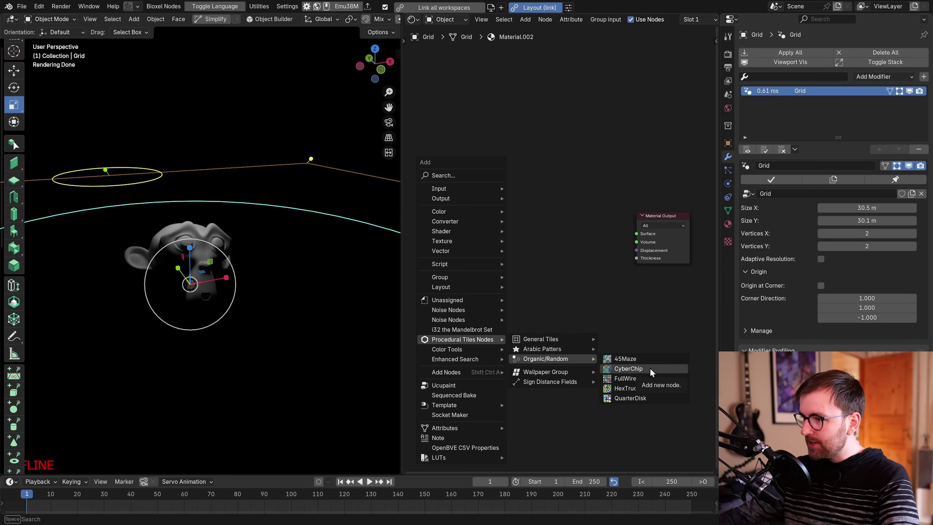
left_click(650, 367)
left_click(415, 207)
left_click_drag(487, 234, 637, 233)
middle_click_drag(236, 301, 327, 280)
Add a Texture Coordinate node and connect its UV output to the CyberChip node's Vector input.
type("texture co")
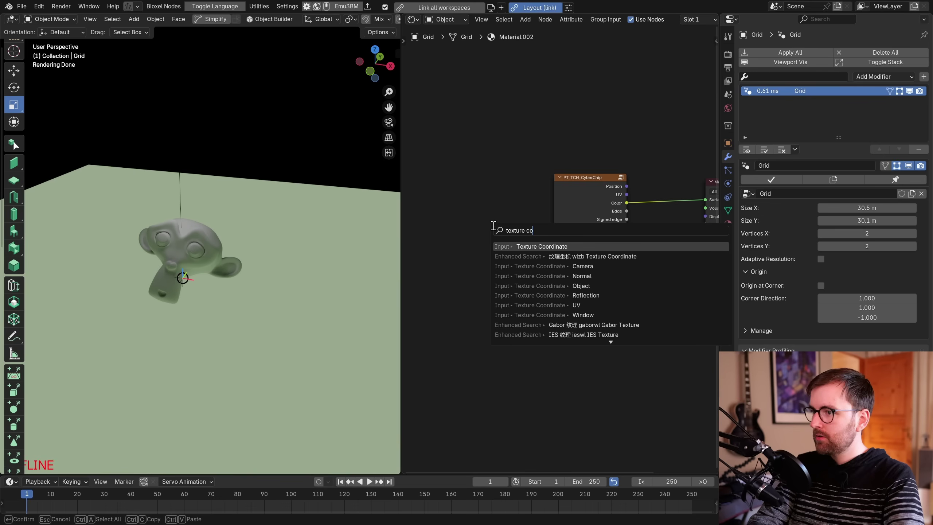
key("Return")
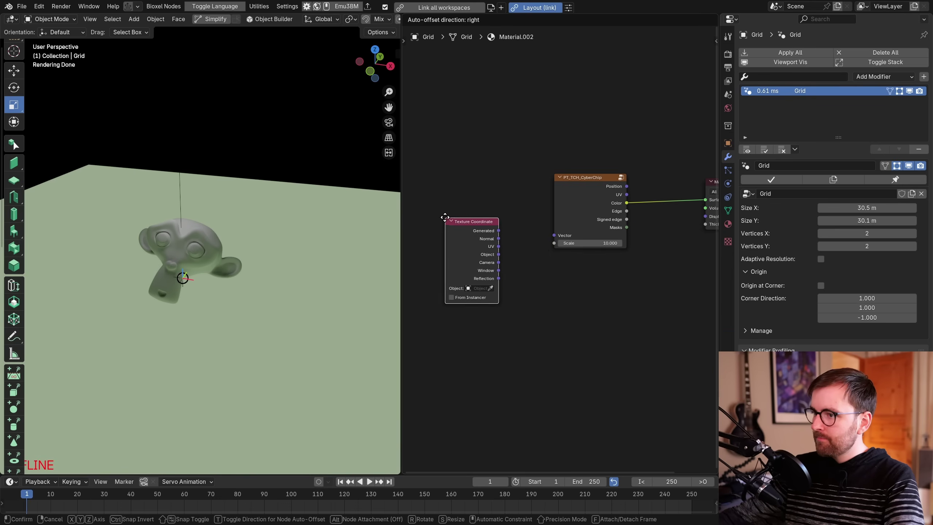
left_click(432, 199)
left_click_drag(484, 227, 554, 234)
middle_click_drag(197, 287, 285, 282)
Reposition the CyberChip node and add a HookedHexagons(7) node from the Arabic Patters tiles below it.
left_click_drag(602, 179, 565, 183)
middle_click_drag(615, 280, 589, 277)
left_click(535, 155)
left_click(519, 199)
key("shift+a")
mouse_move(572, 199)
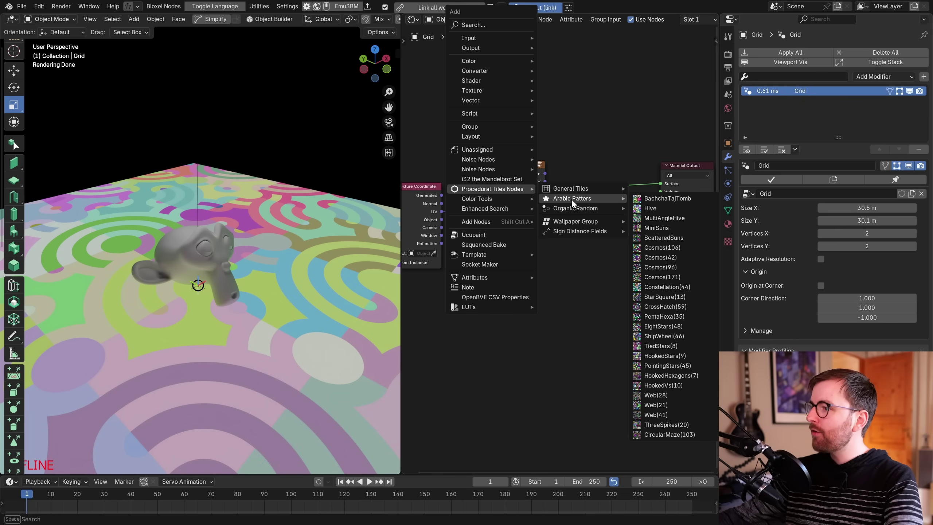
left_click(665, 376)
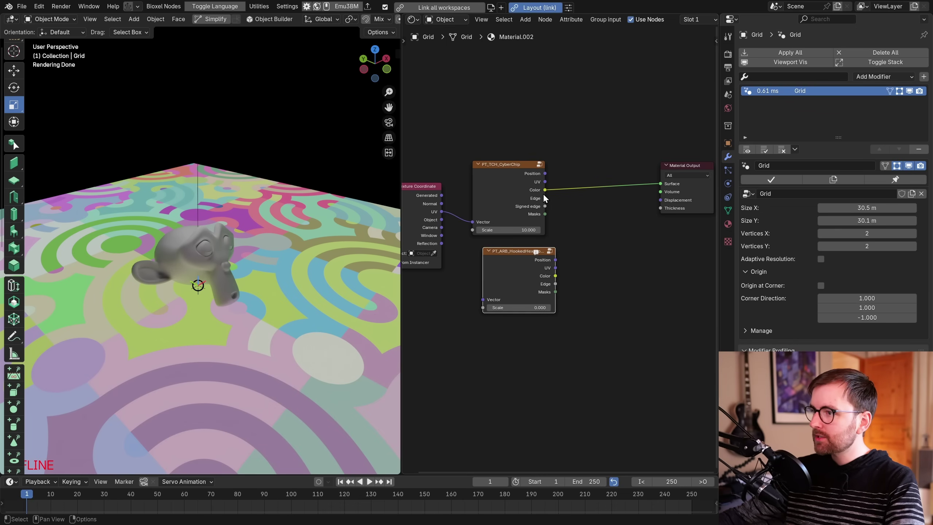
Try making quick links from the CyberChip node's Color output and reposition that node above the HookedHexagons node.
left_click_drag(593, 243, 594, 243)
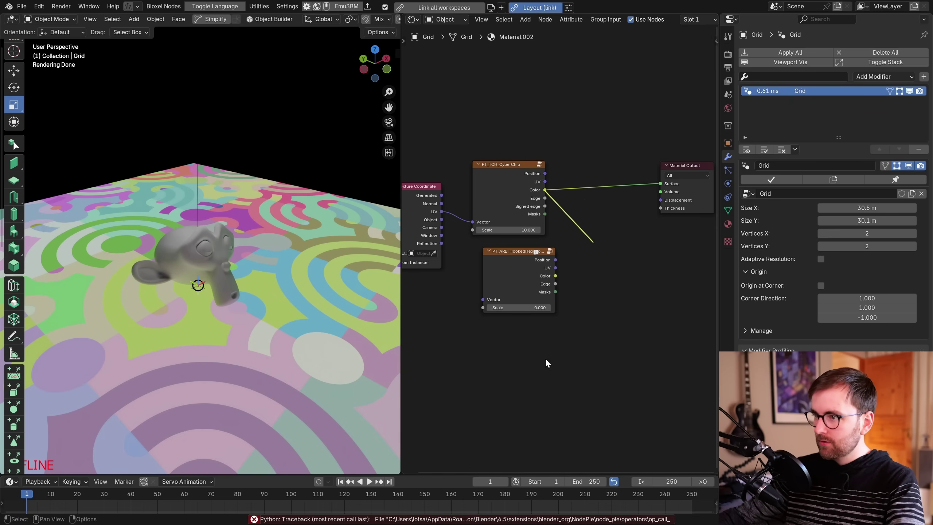
left_click_drag(495, 165, 487, 145)
scroll(564, 208, "up", 2)
scroll(585, 227, "down", 2)
mouse_move(585, 227)
middle_mouse_down()
mouse_move(665, 218)
mouse_move(586, 236)
mouse_move(575, 204)
mouse_move(606, 208)
middle_mouse_up()
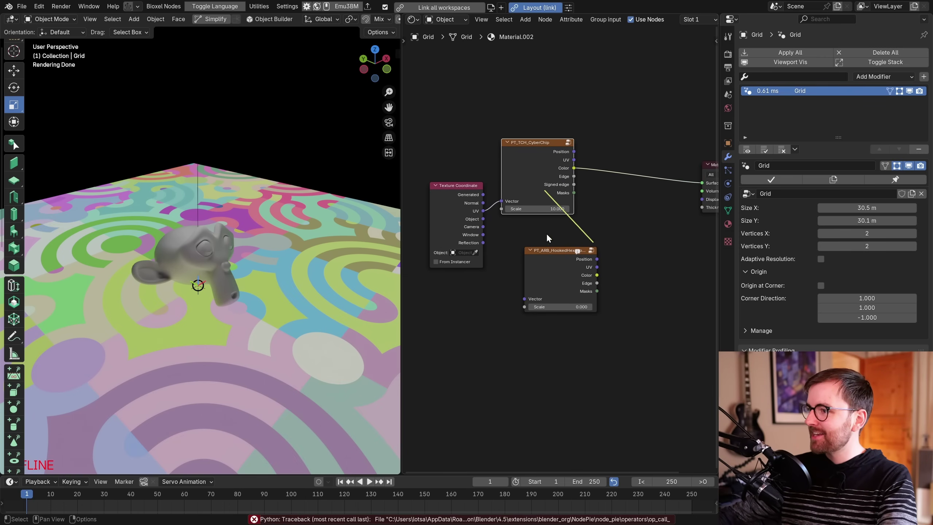
middle_click_drag(548, 237, 492, 233)
right_click_drag(568, 191, 554, 206, "ctrl")
left_click_drag(517, 165, 596, 139)
left_click_drag(517, 165, 578, 134, "ctrl")
middle_click_drag(598, 105, 590, 103)
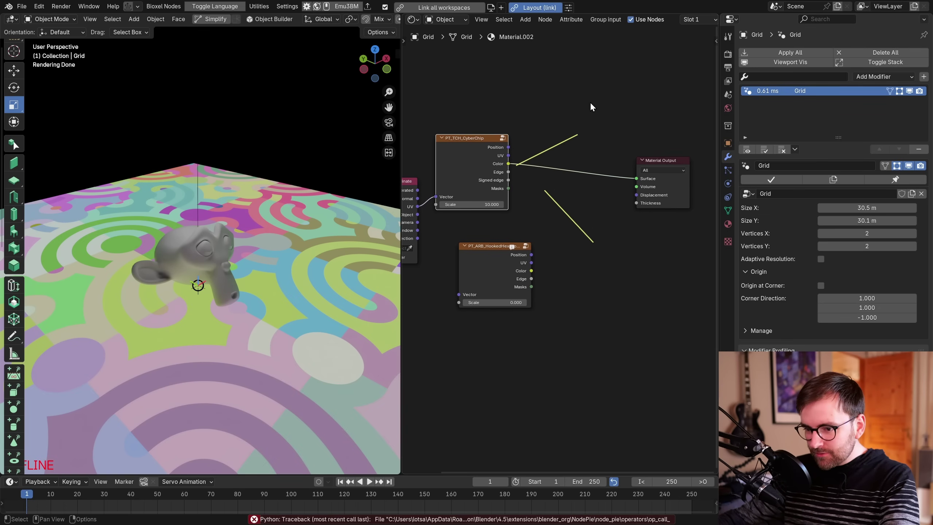
middle_click_drag(589, 104, 610, 146)
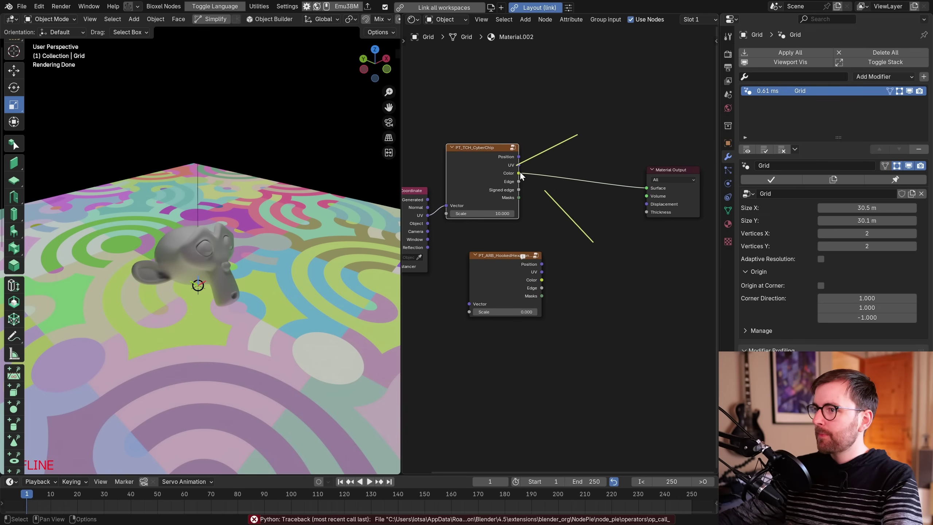
left_click_drag(553, 197, 540, 200, "ctrl")
Link the HookedHexagons node between the Texture Coordinate's UV and the Surface input, and move the CyberChip node up.
middle_click_drag(605, 122, 598, 122)
left_click_drag(557, 137, 564, 118)
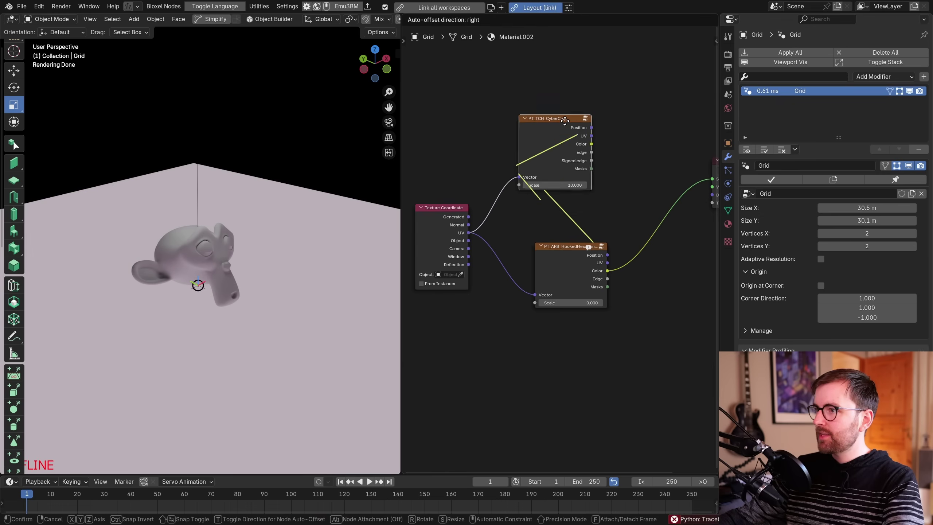
middle_click_drag(655, 157, 578, 162)
middle_click_drag(528, 216, 644, 190)
Search the extensions in the Preferences for "procedural" and view the details of Procedural Tiles.
left_click(39, 6)
left_click(89, 141)
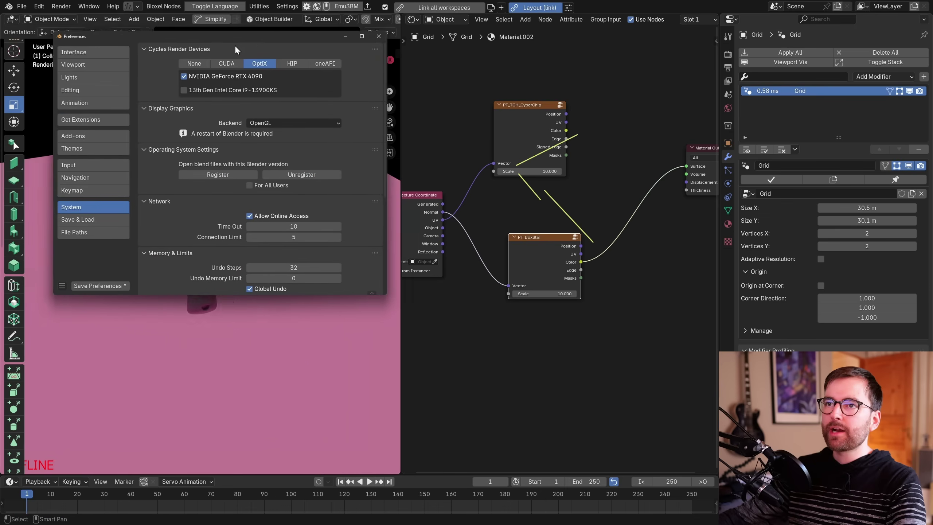
left_click(236, 182)
type("procedural")
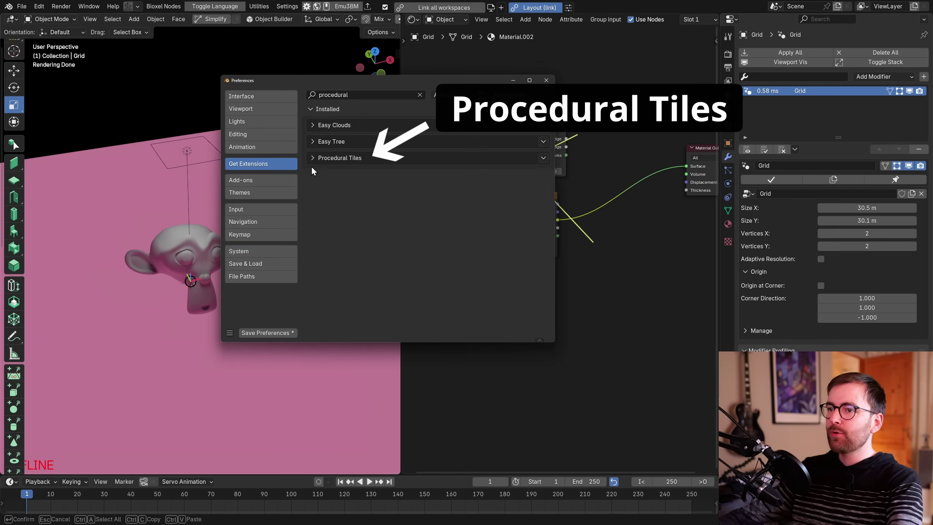
left_click(313, 158)
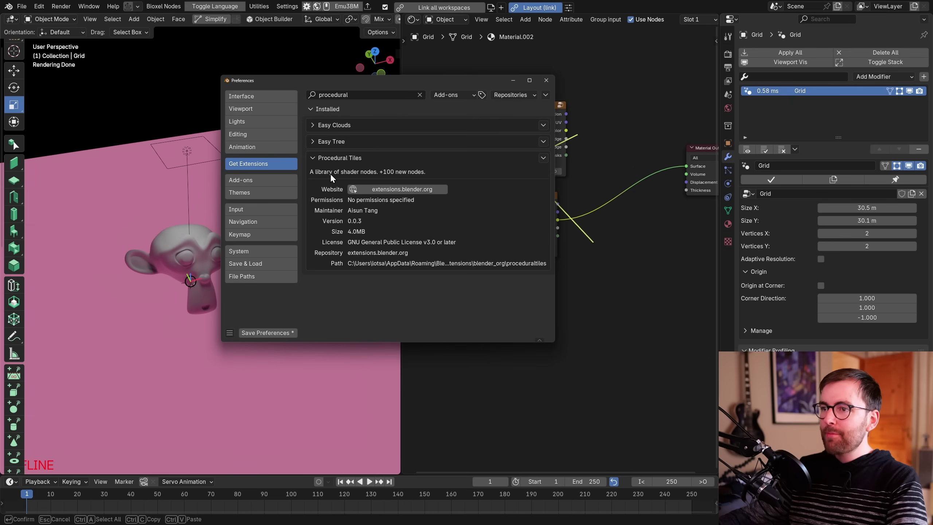
Rearrange the CyberChip and BoxStar nodes, spacing them further apart.
left_click_drag(500, 204, 506, 227)
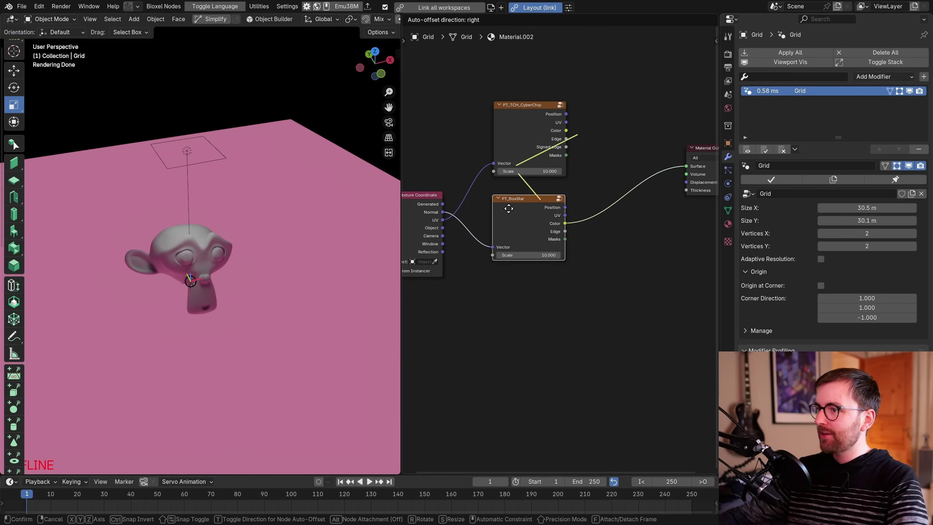
mouse_move(510, 126)
left_mouse_down()
mouse_move(568, 145)
mouse_move(506, 115)
mouse_move(521, 129)
left_mouse_up()
mouse_move(524, 216)
left_mouse_down()
mouse_move(540, 181)
mouse_move(540, 219)
left_mouse_up()
left_click_drag(535, 123, 518, 111)
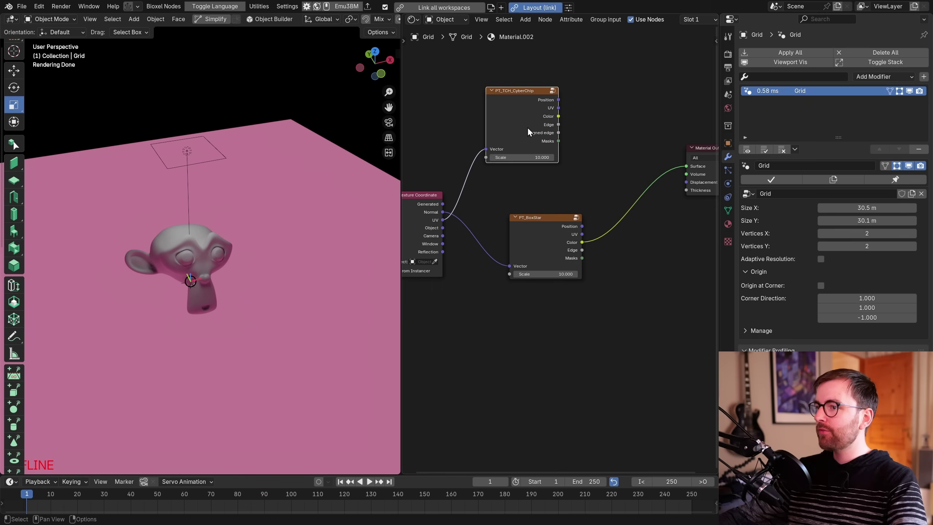
left_click_drag(547, 220, 533, 234)
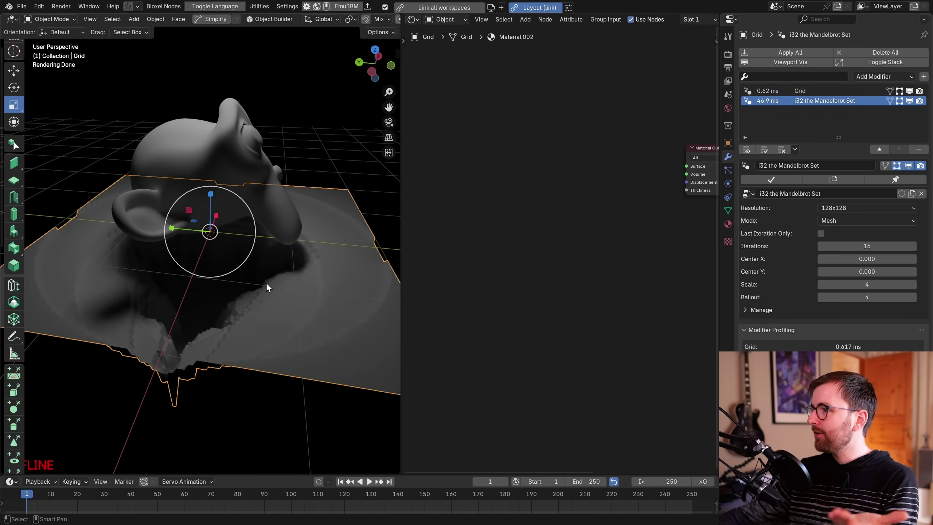
Enlarge the Mandelbrot-modified grid around the monkey and select the cube at the monkey's position.
key("s")
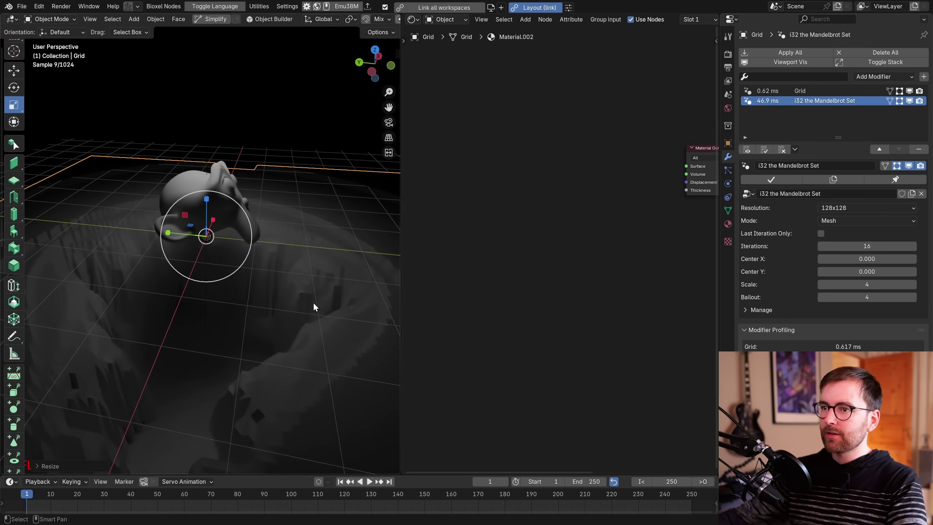
left_click(226, 198)
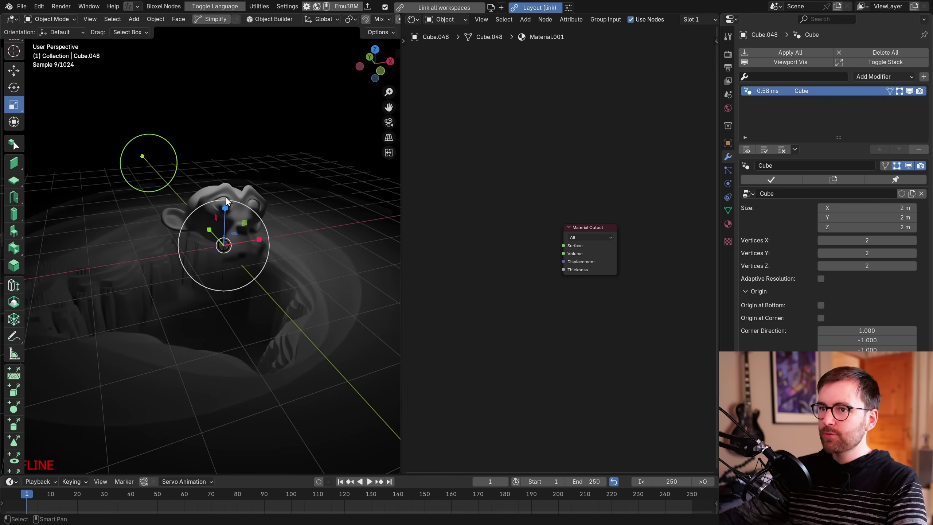
key("shift+a")
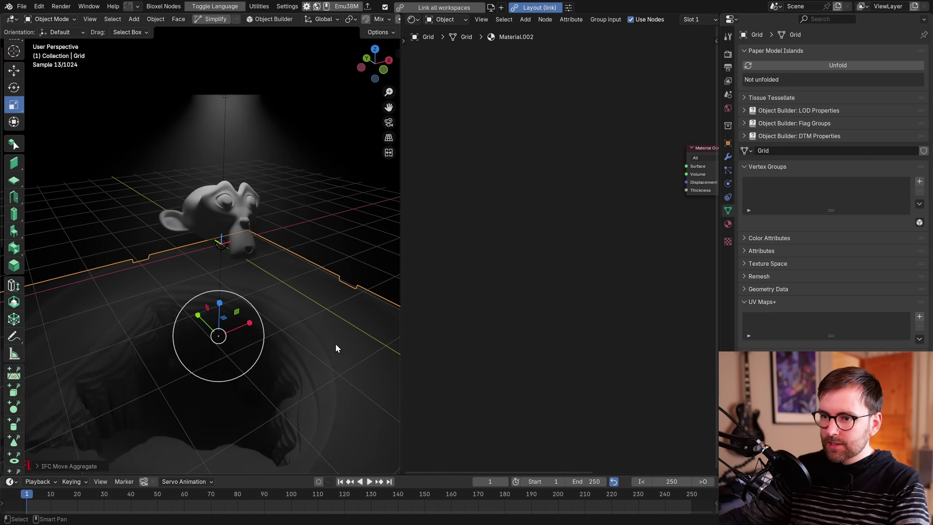
Flip the Mandelbrot grid upside down by scaling it by -1 along the Z axis.
key("s")
key("z")
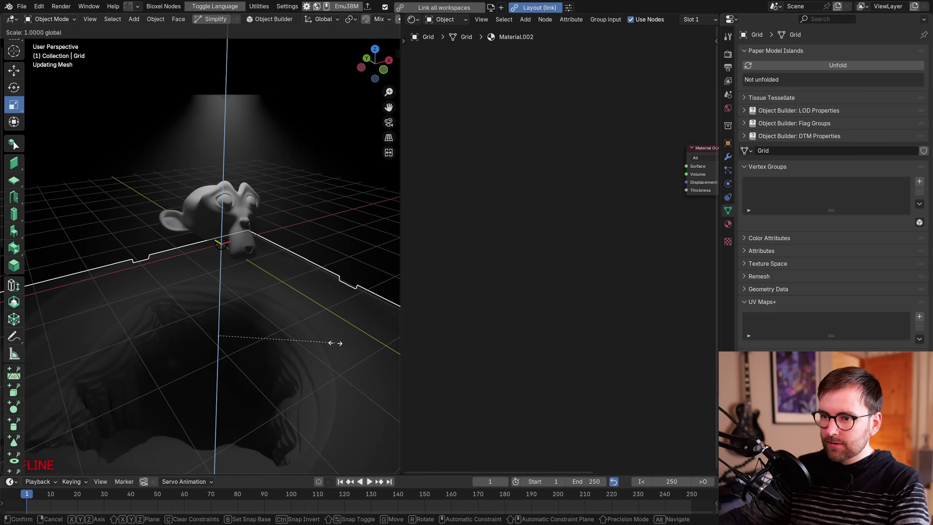
key("minus")
key("1")
key("Return")
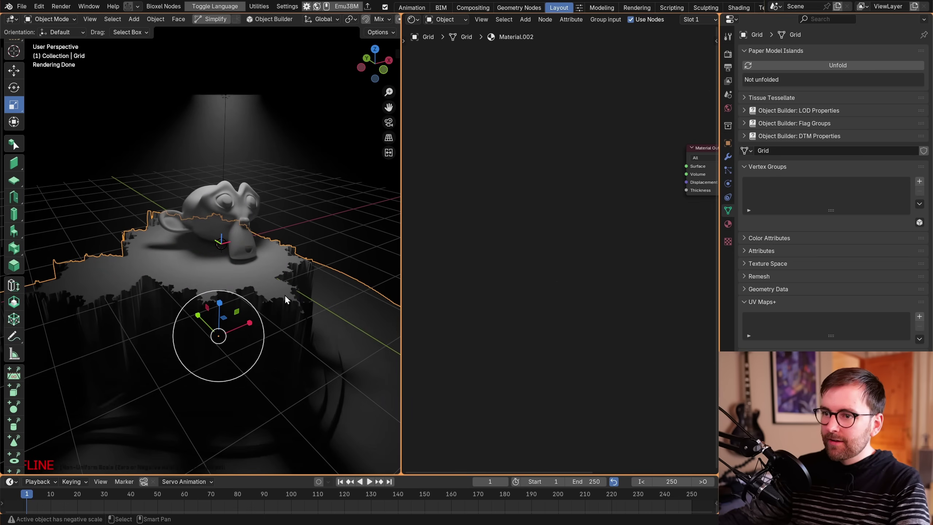
middle_click_drag(283, 290, 271, 275, "alt")
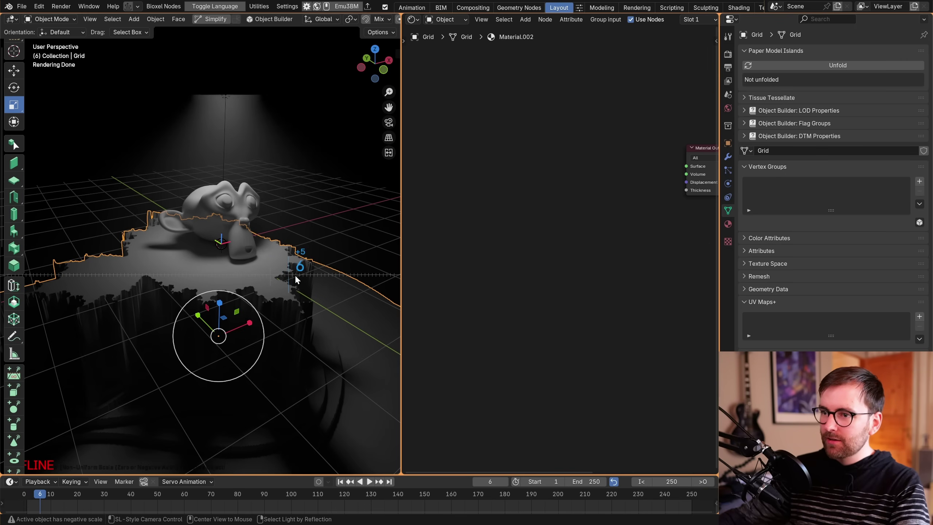
Scrub back and forth through the early frames and examine the monkey on the flipped Mandelbrot grid from several angles.
left_click_drag(321, 279, 278, 281)
mouse_move(271, 276)
middle_mouse_down("alt")
mouse_move(237, 278)
mouse_move(268, 277)
middle_mouse_up("alt")
middle_click_drag(264, 184, 286, 164)
left_click_drag(216, 101, 286, 110)
left_click_drag(67, 504, 80, 505)
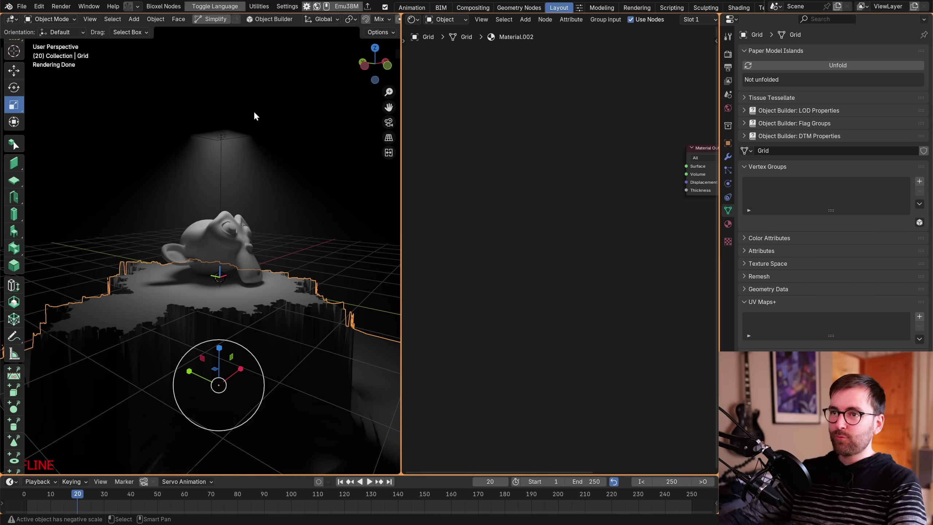
left_click_drag(249, 96, 194, 92)
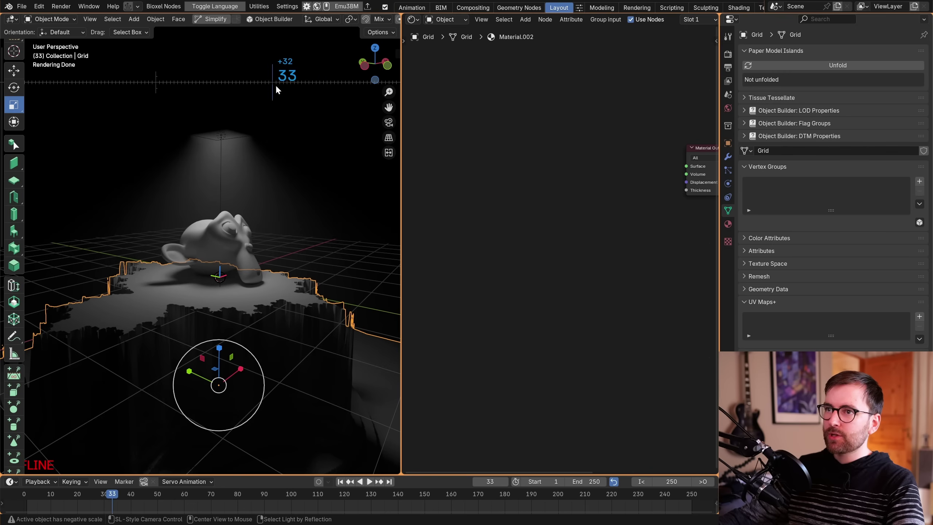
left_click_drag(257, 87, 194, 84)
middle_click_drag(207, 82, 160, 83, "alt")
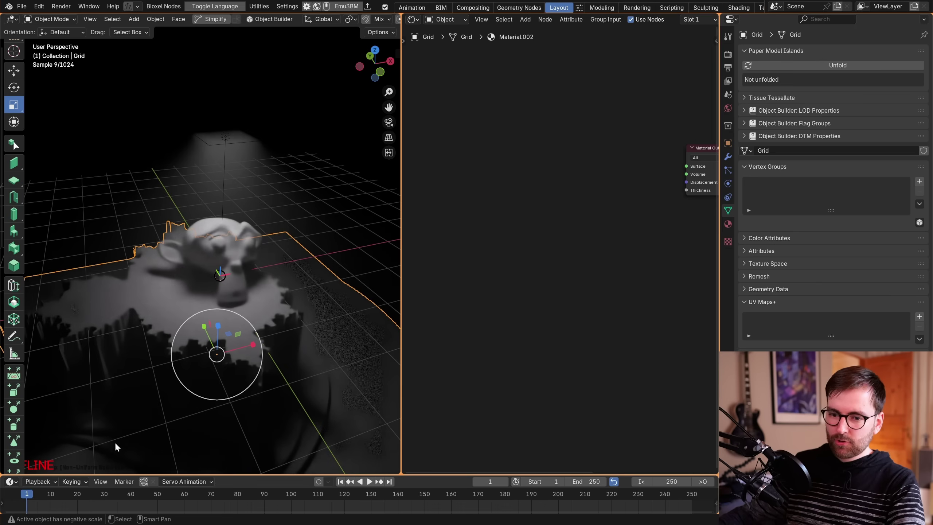
left_click_drag(180, 87, 225, 89)
middle_click_drag(225, 91, 196, 94, "alt")
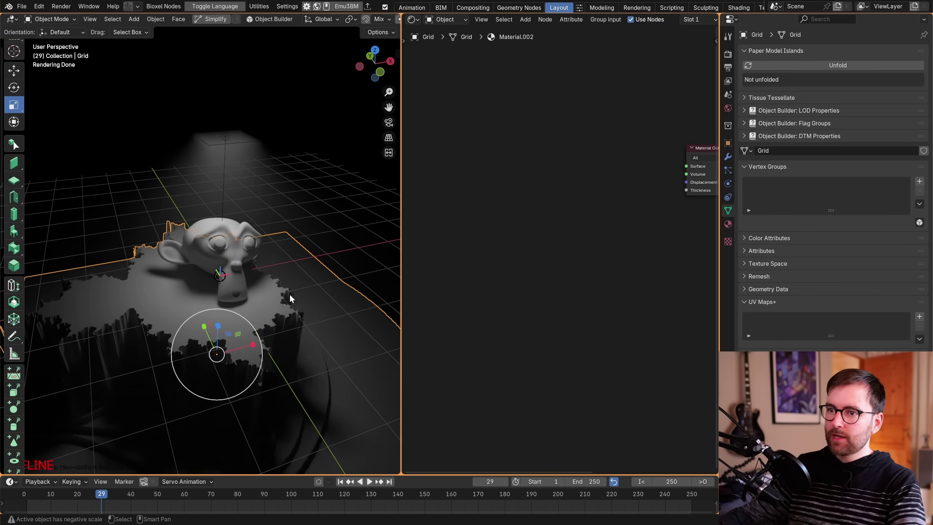
middle_click_drag(290, 293, 310, 304)
middle_click_drag(315, 254, 328, 225)
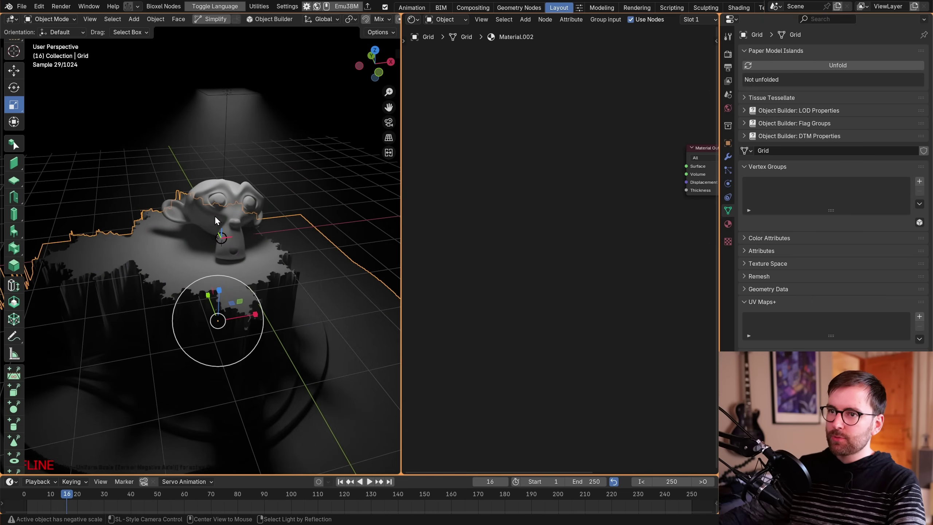
left_click(379, 71)
middle_click_drag(242, 103, 262, 123)
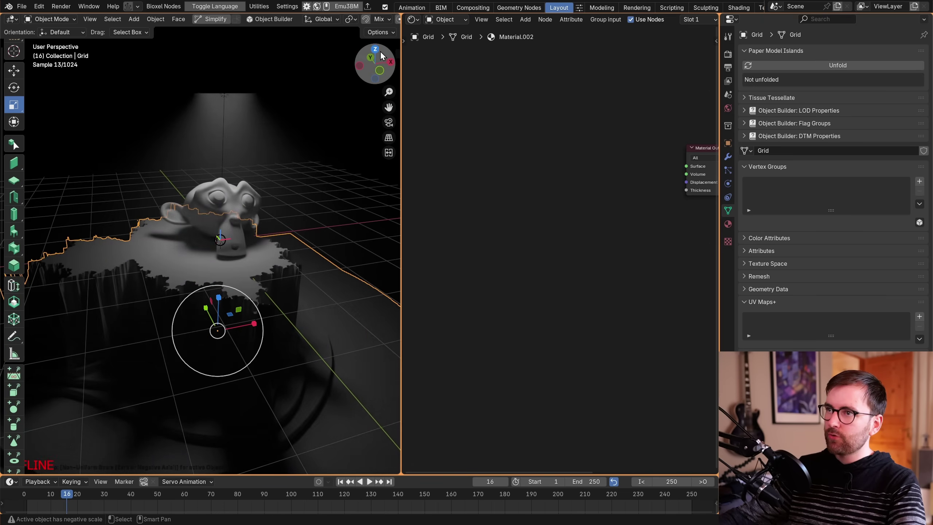
left_click(378, 50)
middle_click_drag(274, 266, 262, 172)
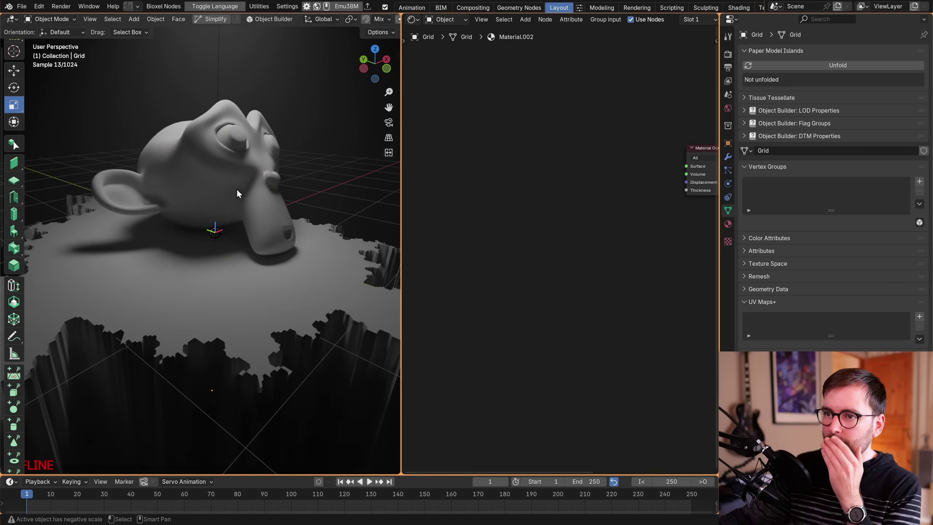
Set the resolution of the grid's i32 the Mandelbrot Set modifier to 1024x1024.
left_click(237, 189)
middle_click_drag(241, 235, 284, 179)
left_click(284, 180)
left_click(728, 157)
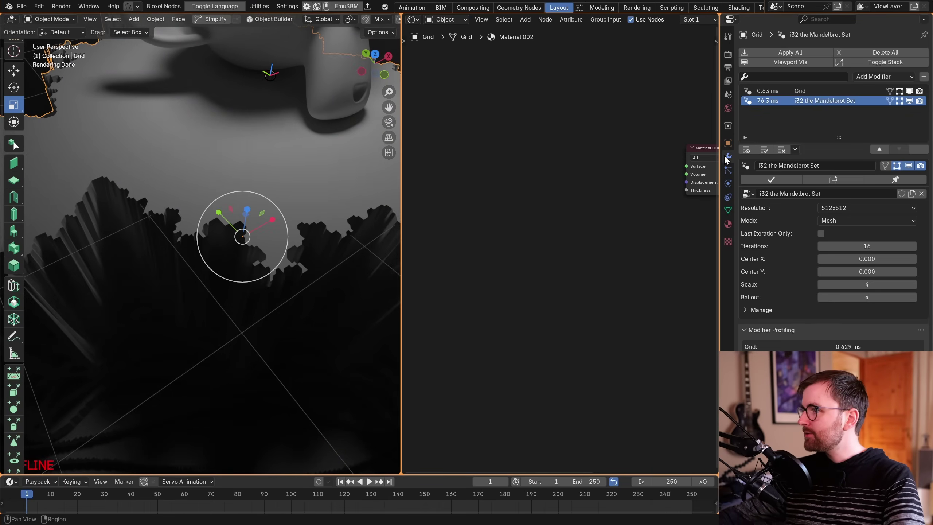
left_click(845, 208)
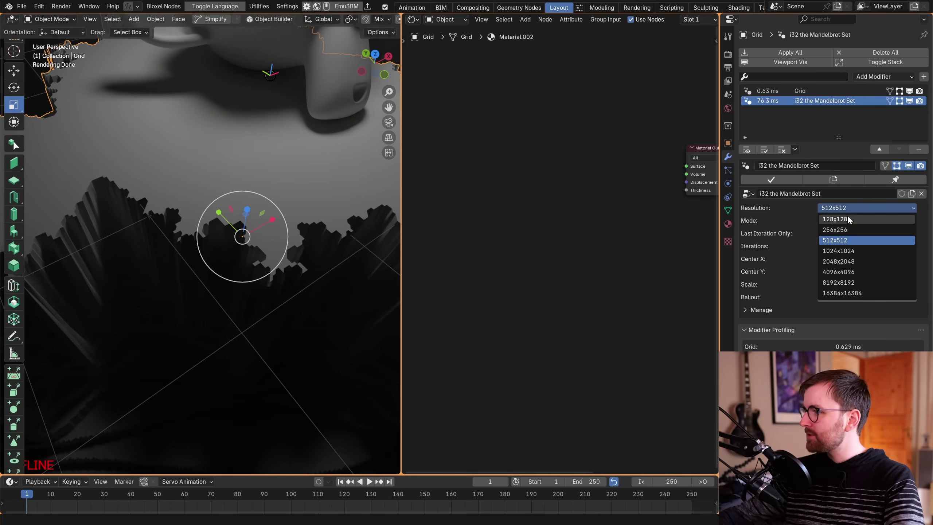
left_click(859, 250)
middle_click_drag(309, 229, 235, 217)
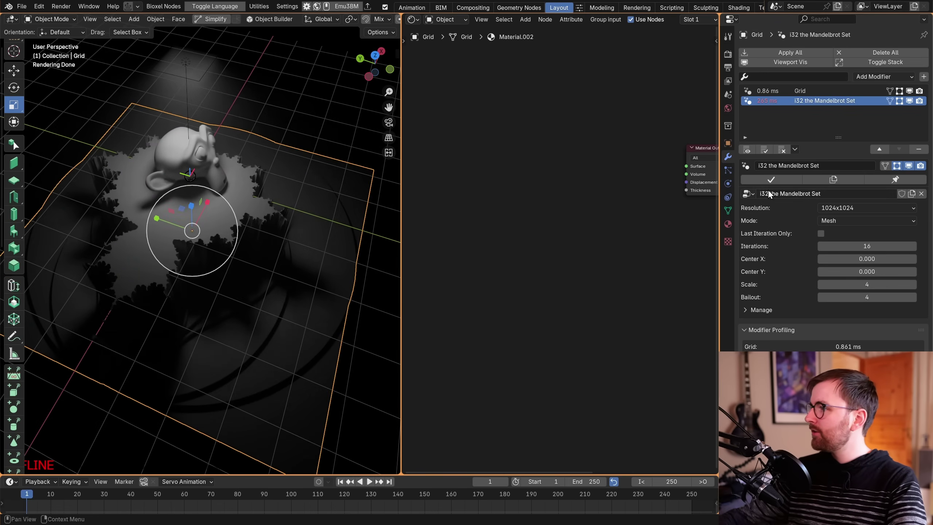
Delete the Mandelbrot grid and add a plain grid under the monkey, scaled up about 20 times.
key("Delete")
middle_click_drag(256, 230, 221, 212)
key("shift+a")
left_click(228, 159)
key("s")
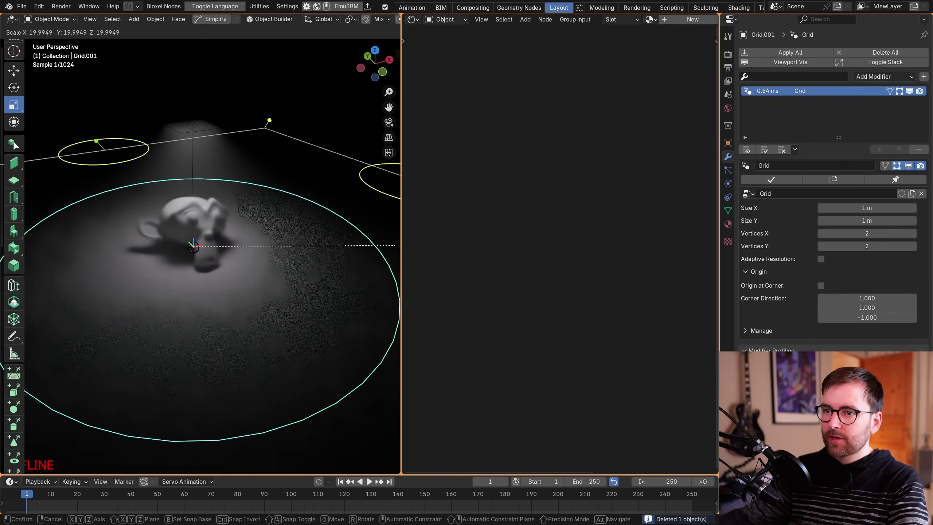
left_click(642, 245)
scroll(319, 244, "down", 5)
middle_click_drag(318, 244, 254, 244)
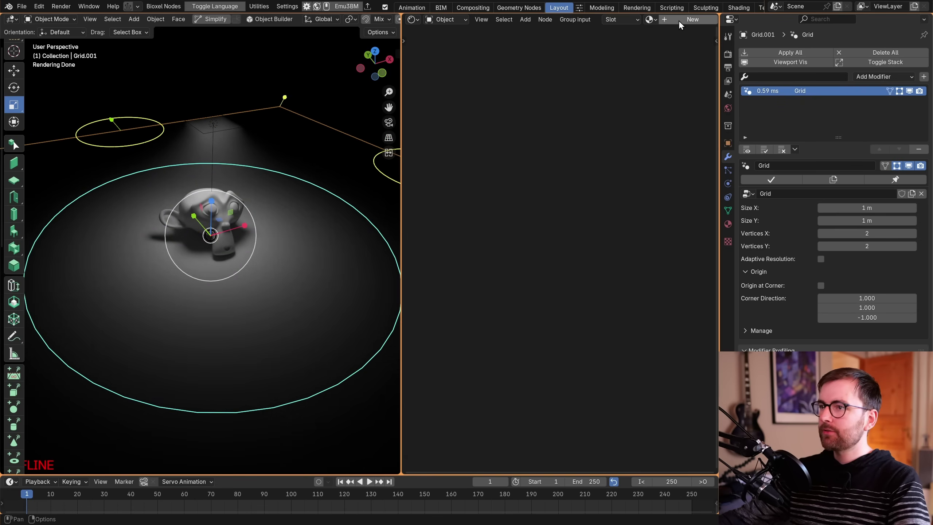
Create a new material for the grid and add the SquaryMedal node from the Procedural Tiles general tiles.
left_click(523, 220)
key("shift+a")
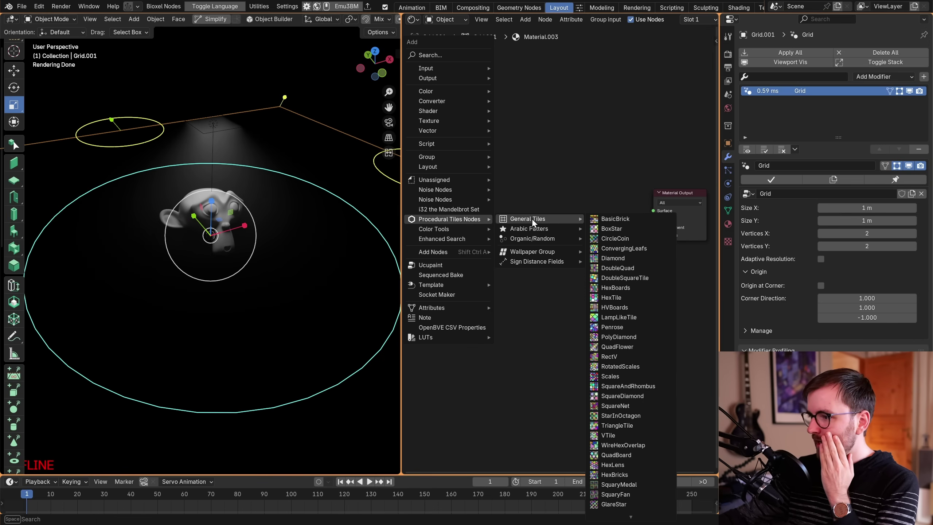
left_click(641, 485)
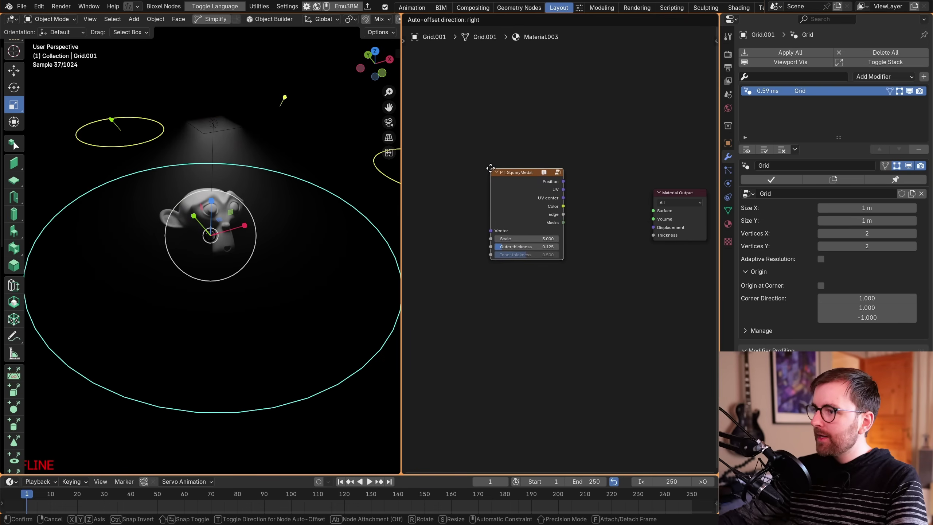
left_click(530, 179)
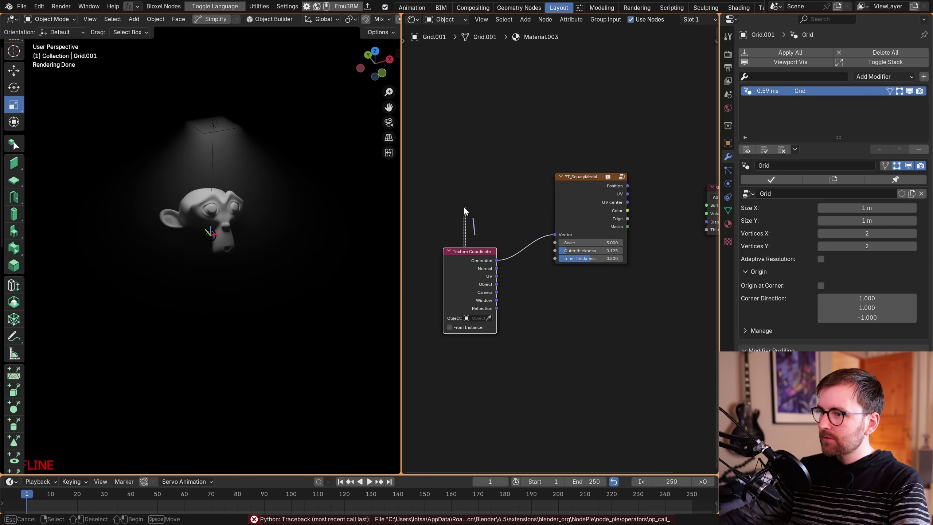
Arrange the texture coordinate input beside the SquaryMedal node and feed its Color through a Diffuse BSDF into the material's Surface.
mouse_move(468, 254)
left_mouse_down()
mouse_move(478, 211)
mouse_move(464, 260)
left_mouse_up()
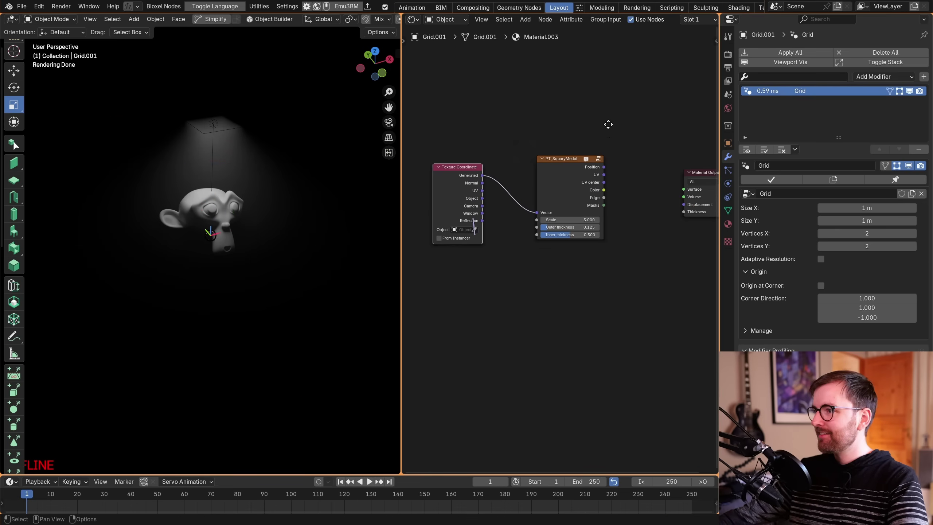
middle_click_drag(609, 124, 594, 130)
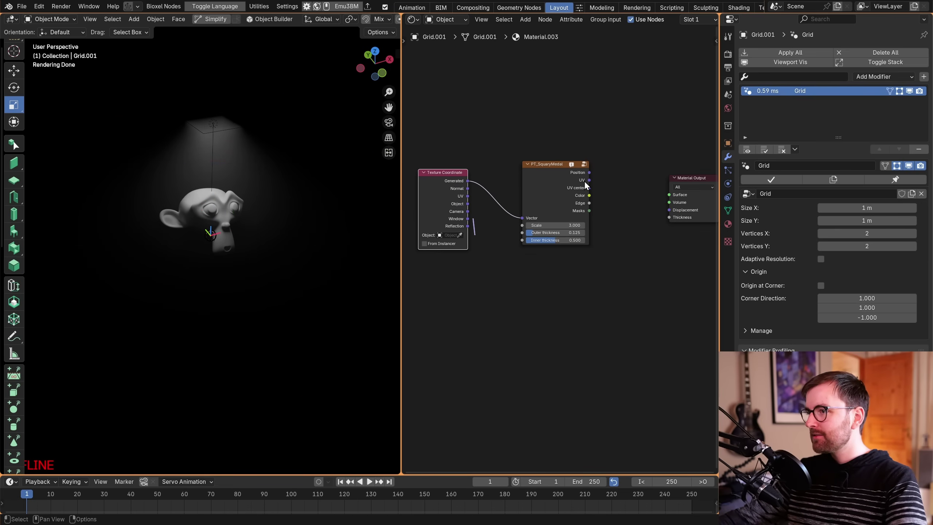
left_click_drag(589, 195, 673, 199)
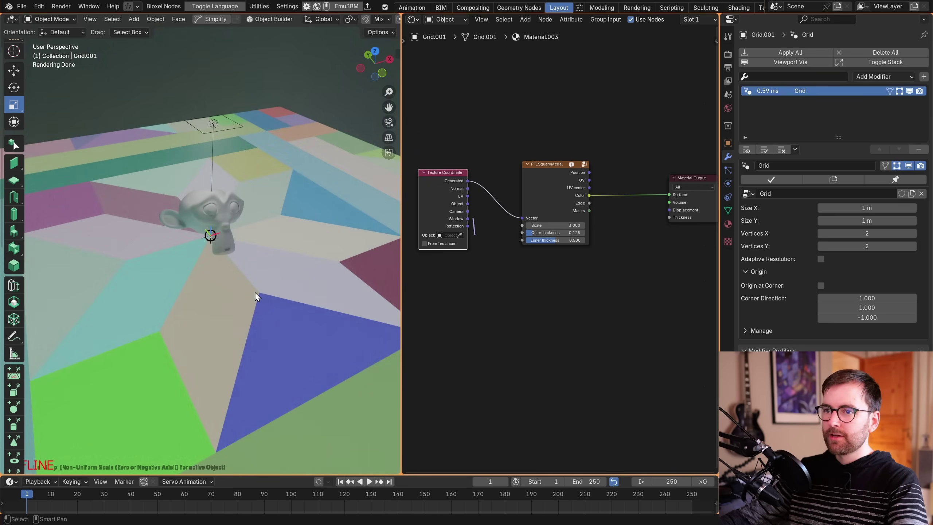
scroll(637, 192, "down", 1)
middle_click_drag(684, 148, 581, 166)
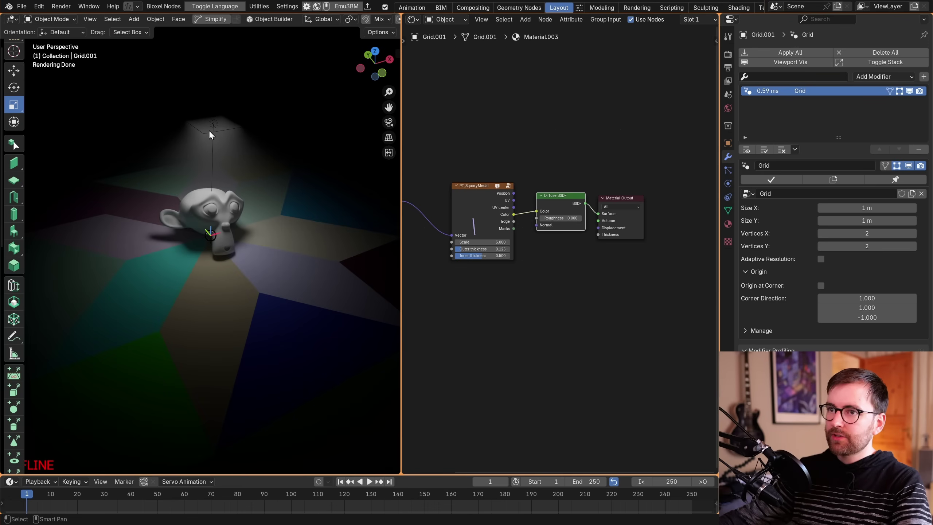
Increase the Scale of the SquaryMedal node so the floor shows smaller tiles.
left_click(261, 254)
middle_click_drag(483, 310, 555, 305)
scroll(598, 286, "up", 5)
left_click_drag(551, 239, 613, 238)
scroll(227, 274, "up", 5)
middle_click_drag(227, 274, 176, 294)
Enter the PT_SquaryMedal node group and examine its internal nodes in a maximized editor.
key("Tab")
scroll(495, 230, "up", 5)
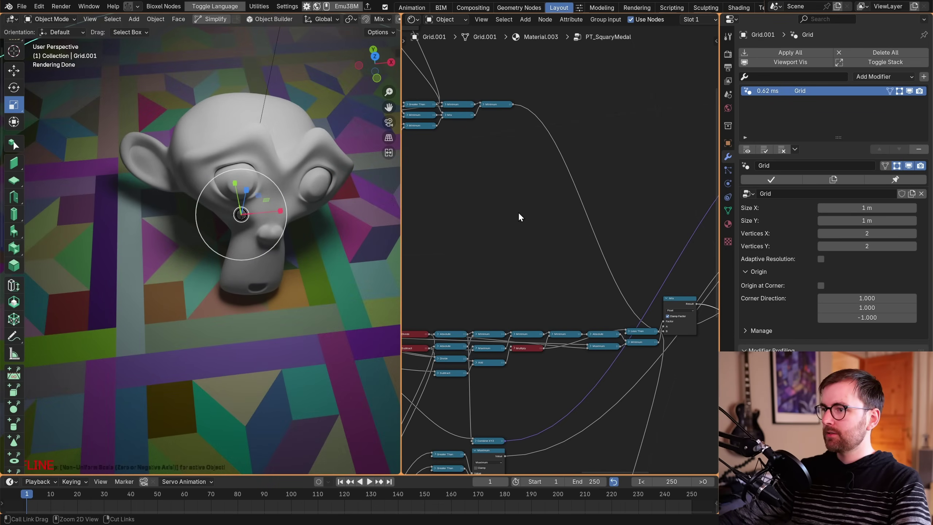
key("ctrl+space")
key("ctrl+space")
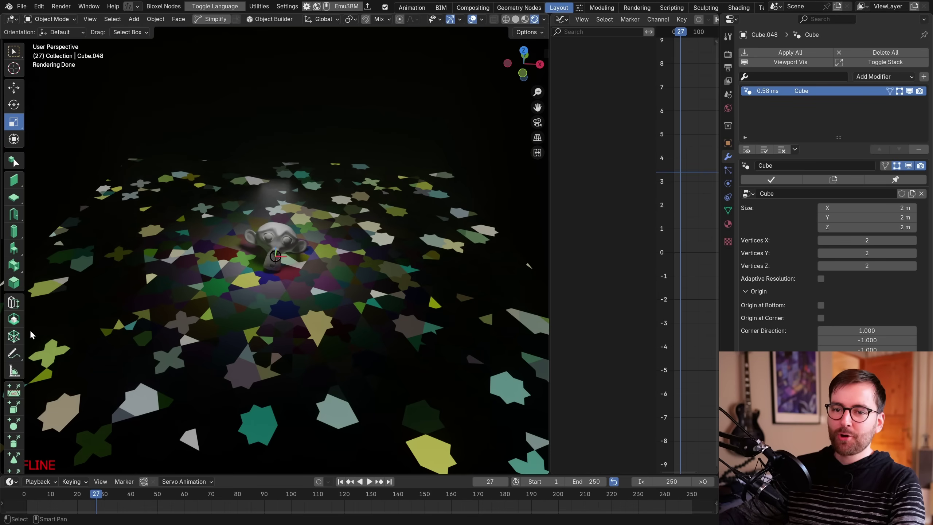
Activate the Lumos Light Edit Tool, adjust the area light with it in Shadow mode, and move the light.
scroll(7, 283, "down", 10)
scroll(14, 331, "up", 1)
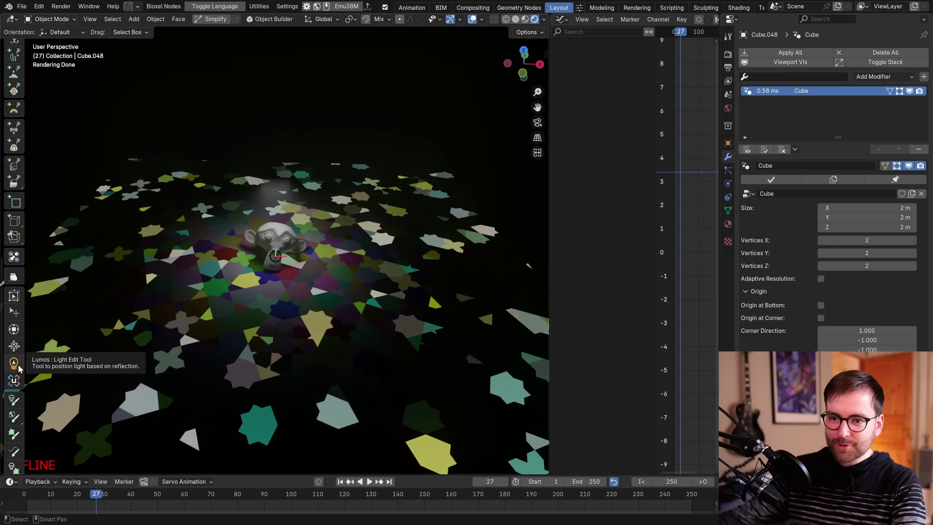
left_click(14, 364)
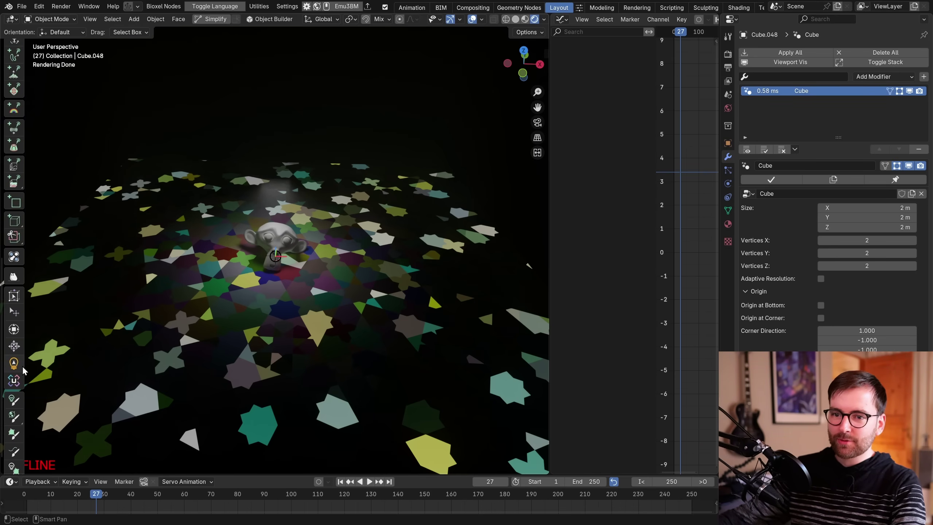
left_click_drag(272, 174, 271, 147)
middle_click_drag(193, 180, 317, 191)
scroll(313, 220, "down", 6)
key("g")
left_click(332, 237)
key("z")
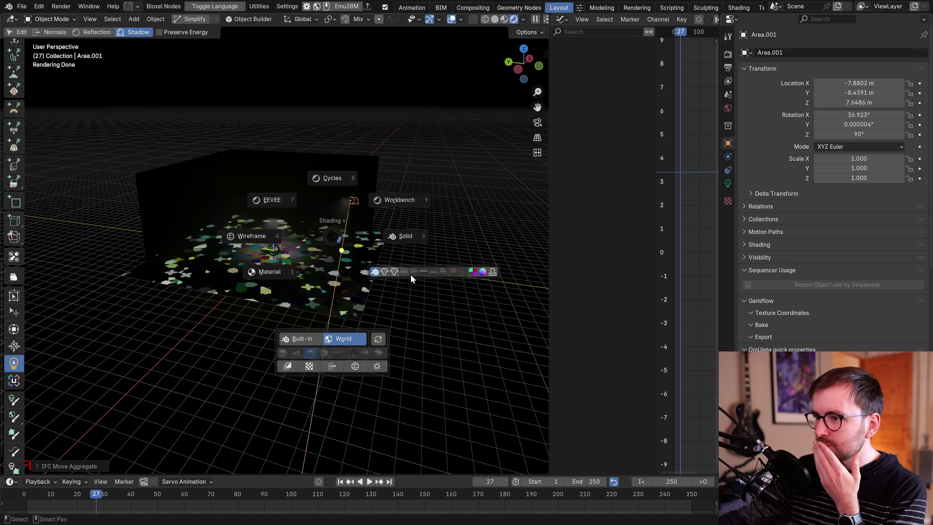
key("Escape")
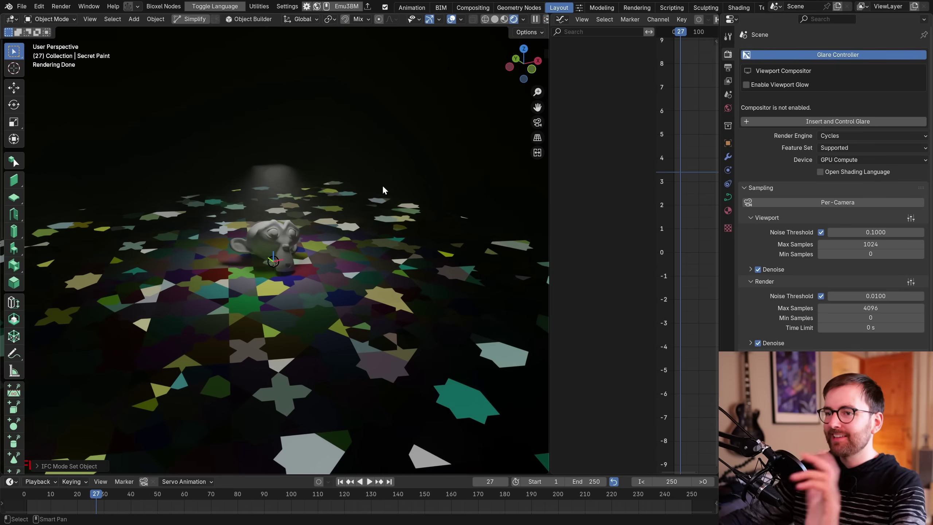
Add a Military oblique parallel camera to the scene.
middle_click_drag(383, 186, 395, 170)
key("shift+a")
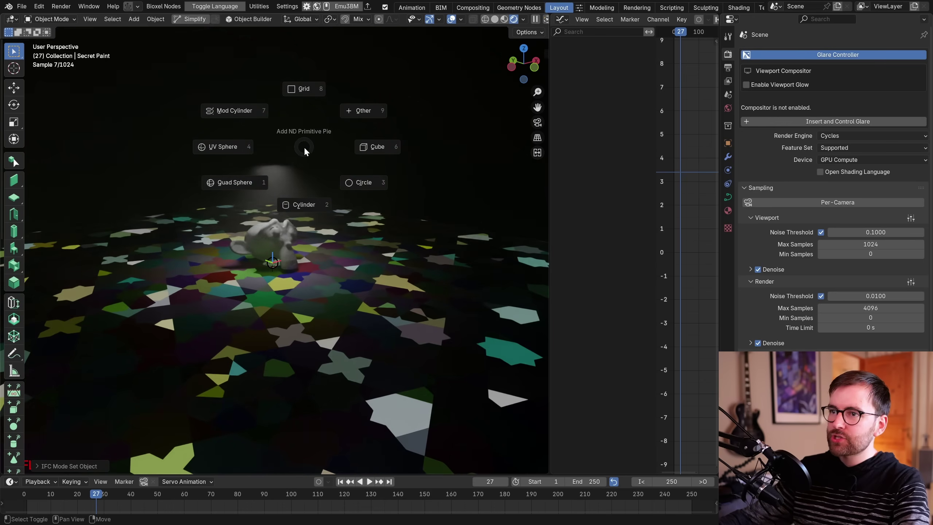
key("Escape")
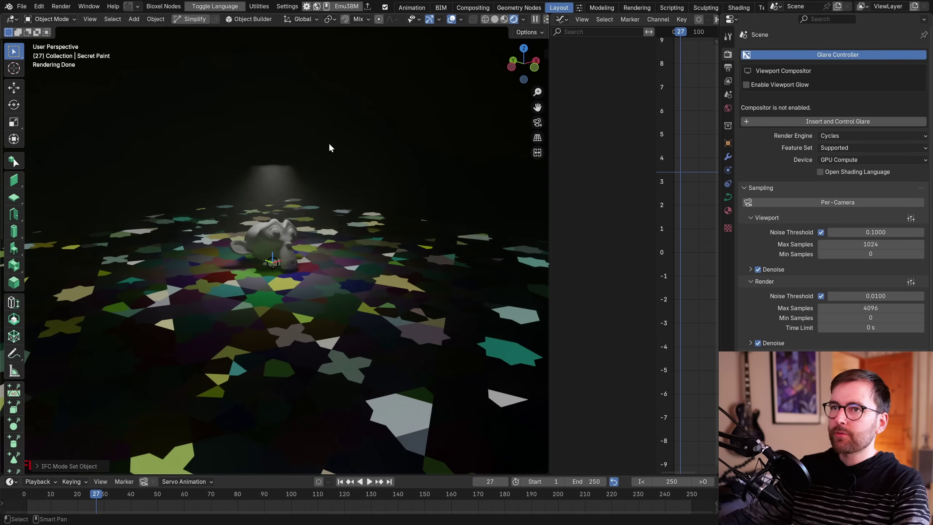
middle_click_drag(331, 148, 316, 139)
left_click(134, 19)
mouse_move(168, 194)
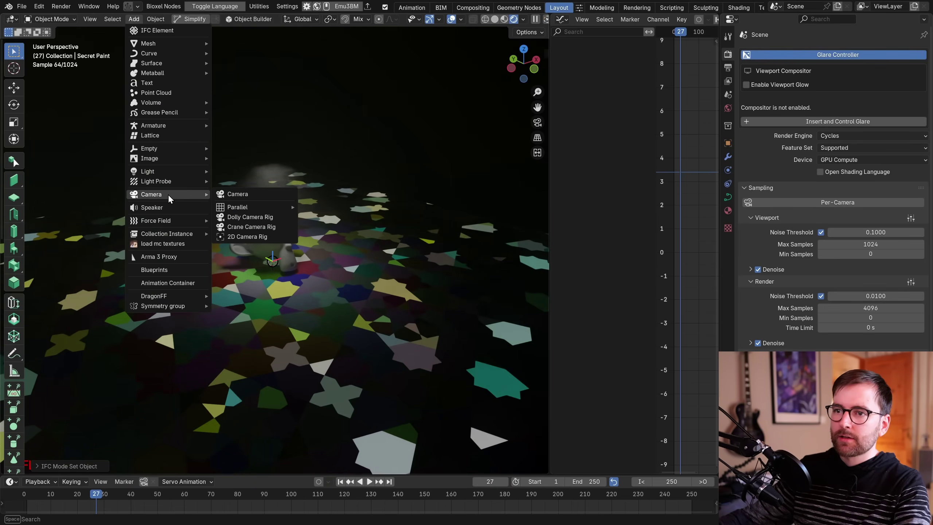
mouse_move(264, 208)
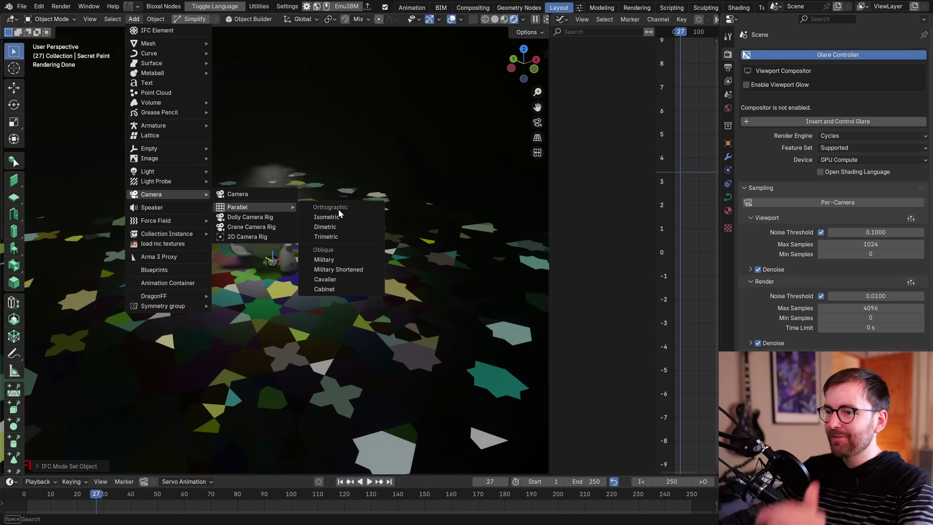
left_click(342, 261)
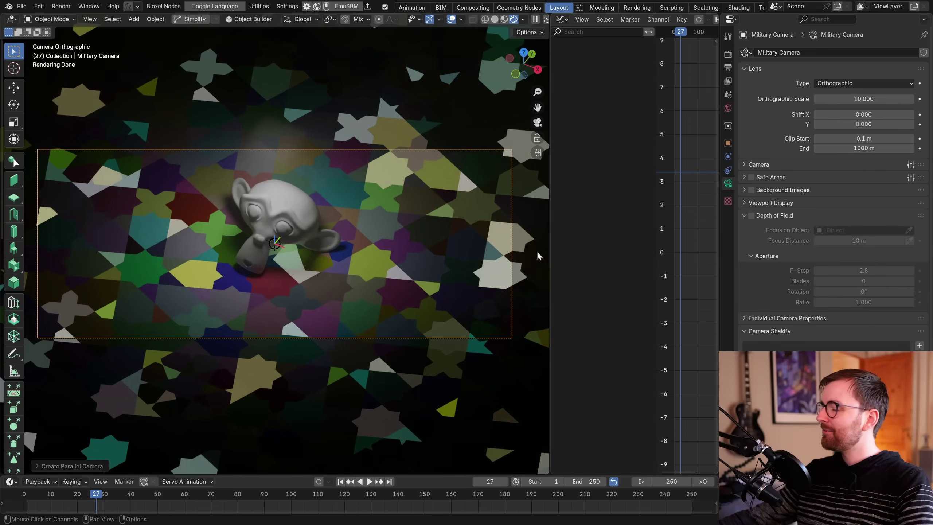
Add a Dolly Camera Rig at frame 25 and try to move its camera directly.
mouse_move(96, 503)
left_mouse_down()
mouse_move(59, 504)
mouse_move(103, 504)
mouse_move(91, 504)
left_mouse_up()
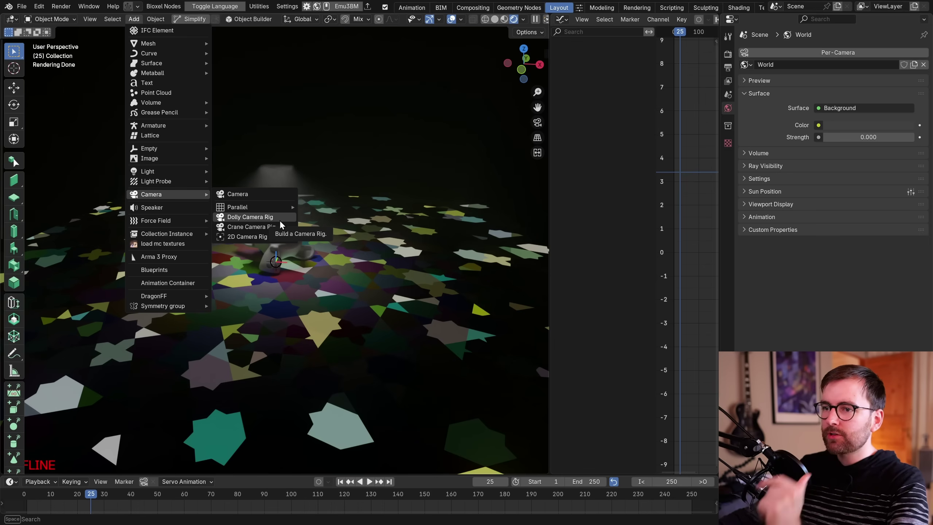
left_click(250, 217)
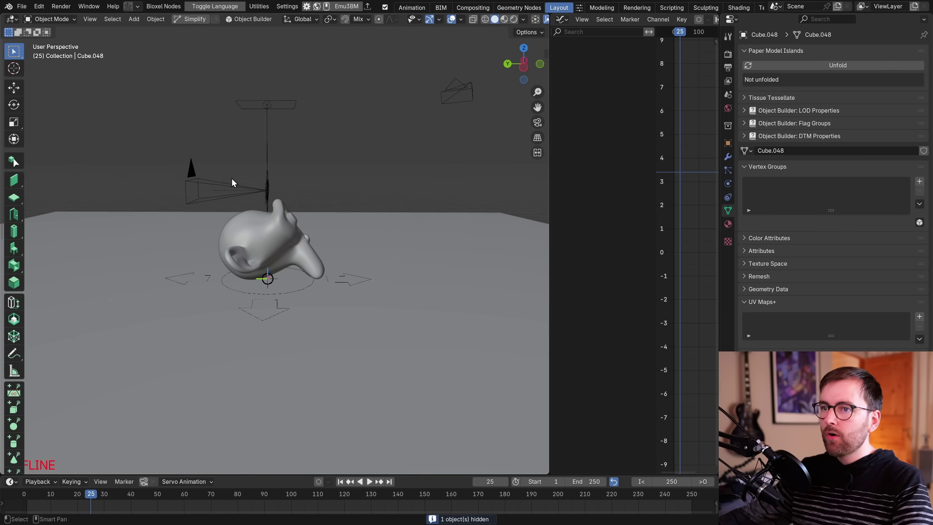
middle_click_drag(296, 209, 311, 240)
key("g")
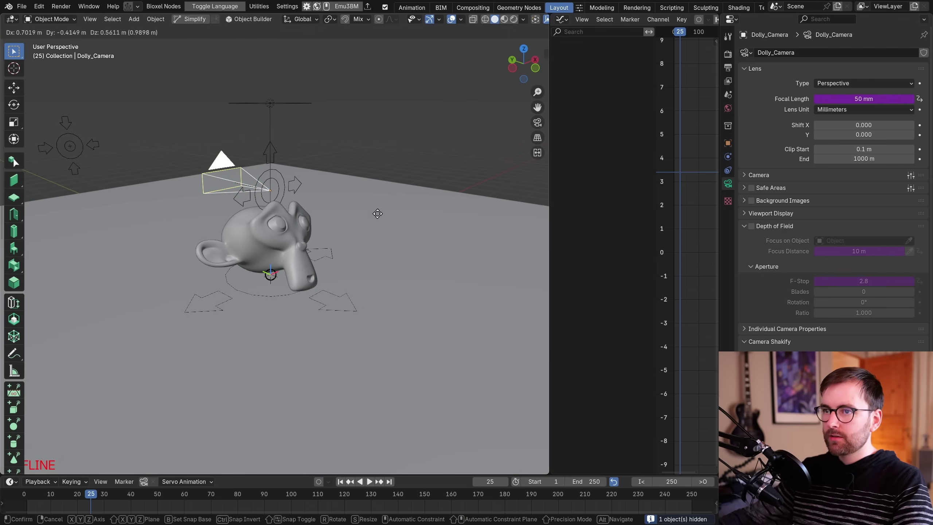
right_click(319, 205)
Select the dolly rig, try moving it as a whole, and switch it to Pose Mode.
left_click(68, 146)
key("g")
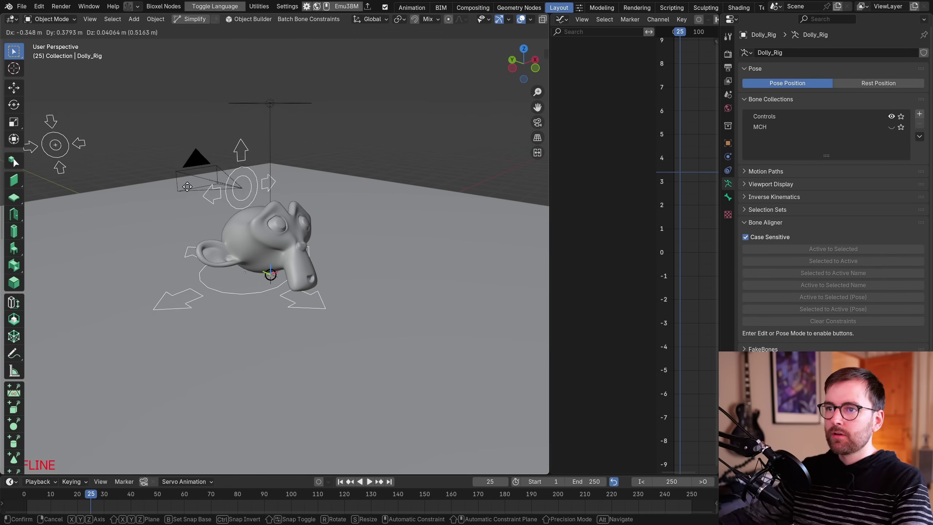
right_click(273, 221)
middle_click_drag(205, 218, 172, 213)
key("ctrl+Tab")
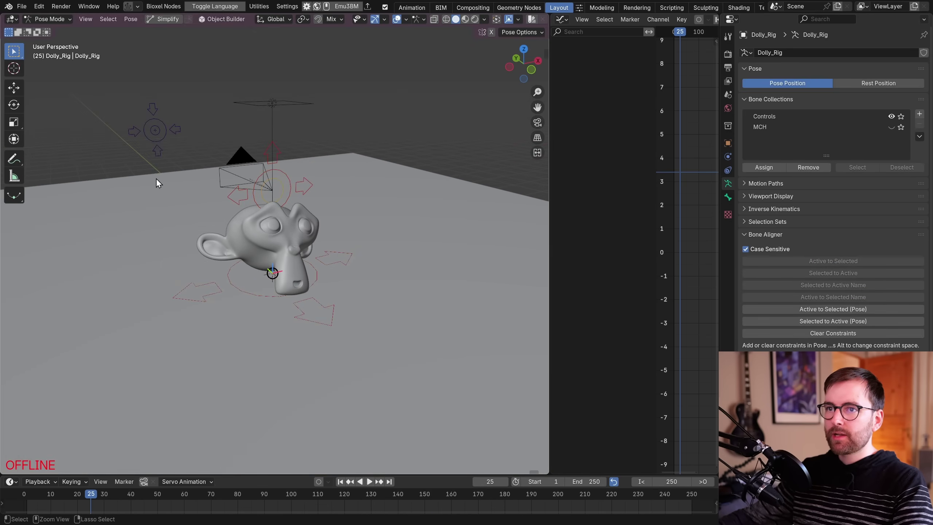
Select the dolly rig's Aim control beside the monkey and try moving it.
left_click(170, 122)
key("g")
right_click(398, 210)
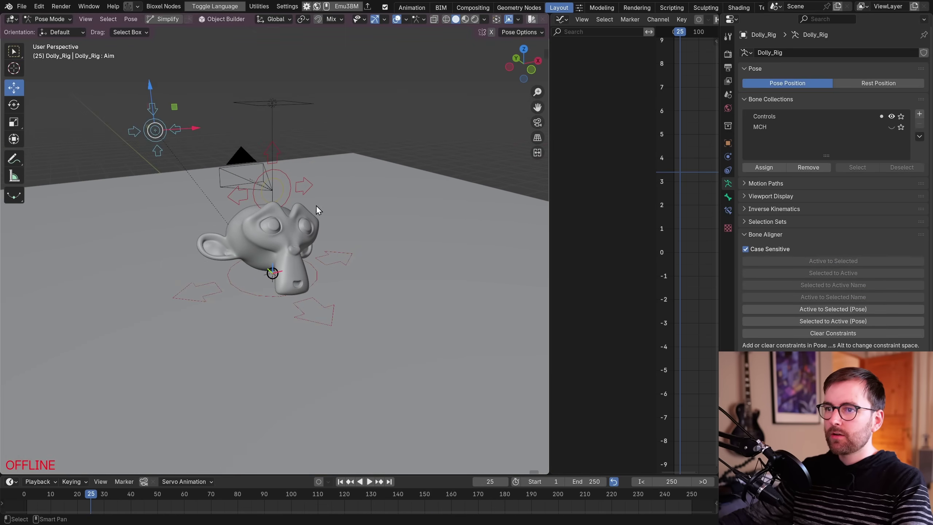
Select the dolly rig's Root control and move it horizontally away from the monkey, taking the camera with it.
left_click(288, 186)
middle_click_drag(288, 187, 358, 250)
left_click(317, 257)
middle_click_drag(228, 308, 202, 327)
key("g")
key("shift+z")
left_click(509, 328)
middle_click_drag(474, 308, 374, 264)
middle_click_drag(374, 264, 508, 191, "shift")
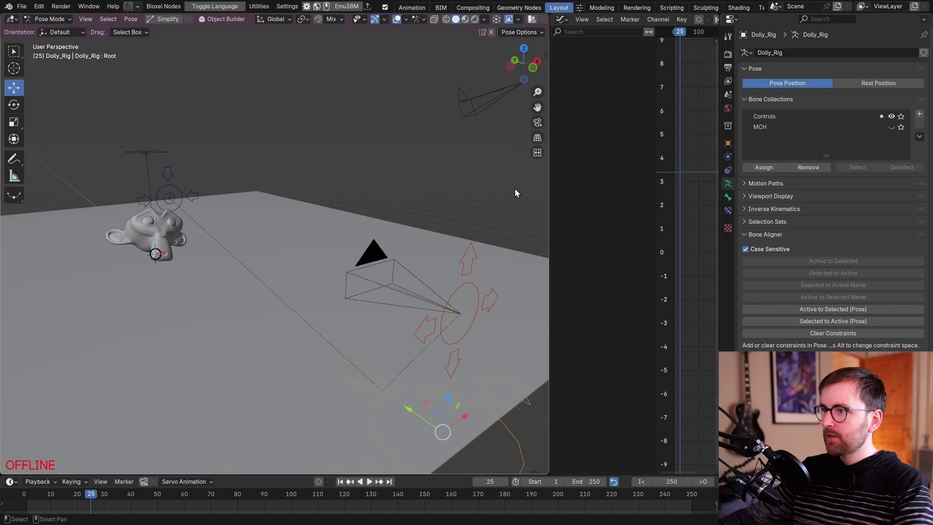
Shrink the main viewport, split the graph editor horizontally, and turn its lower half into a 3D viewport looking through the camera.
left_click_drag(548, 175, 447, 199)
right_click(447, 199)
left_click(428, 206)
left_click(567, 278)
key("shift+F5")
key("KP_0")
key("t")
key("Home")
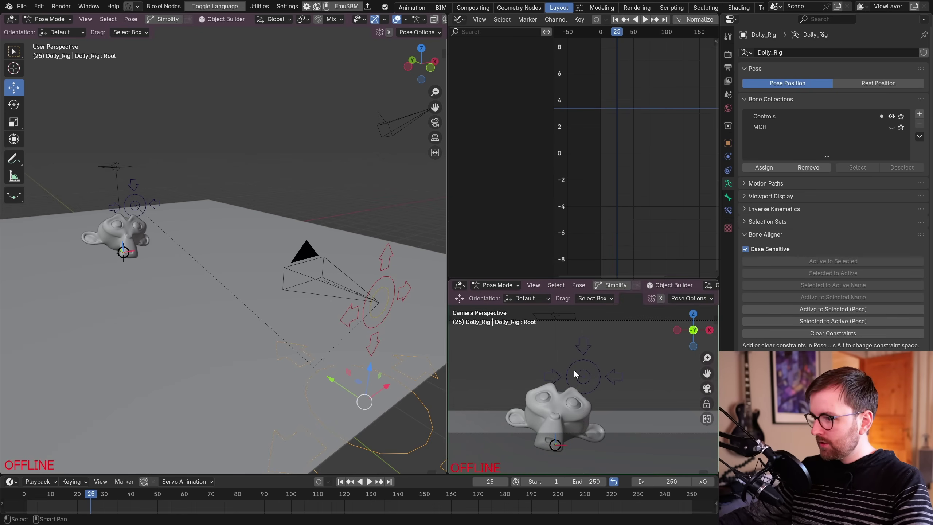
Enlarge the camera viewport in both directions and fit the camera frame inside it.
left_click_drag(448, 345, 357, 339)
left_click_drag(477, 279, 490, 240)
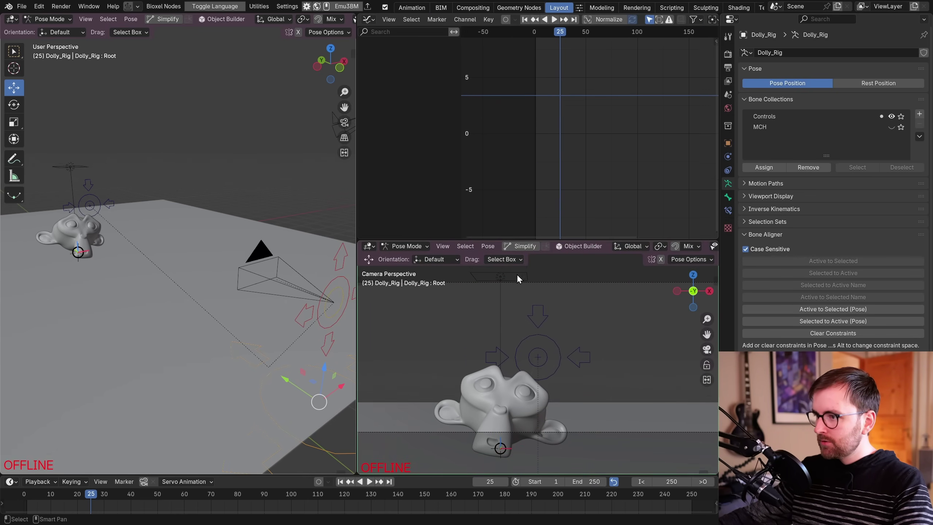
key("Home")
scroll(584, 249, "down", 10)
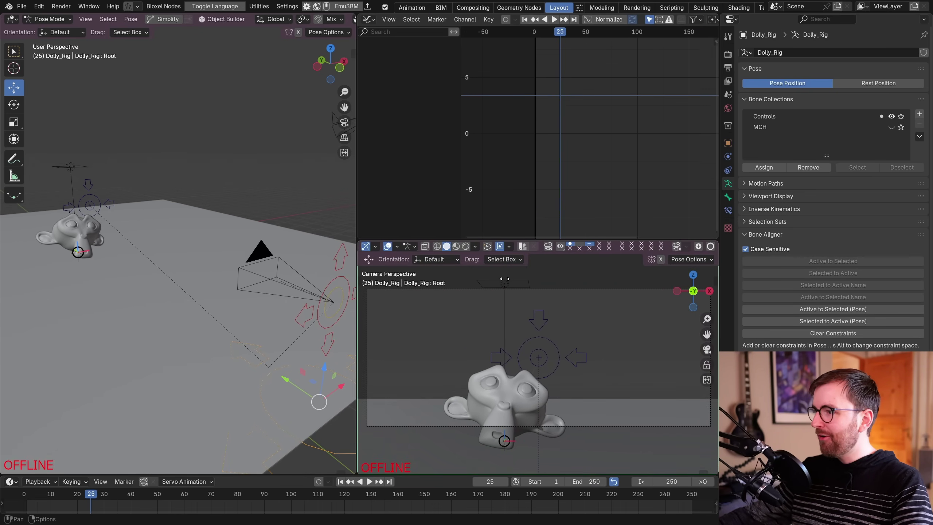
Turn on the floating Dolly_Camera preview and orbit the main viewport to test it.
left_click(677, 246)
left_click(678, 247)
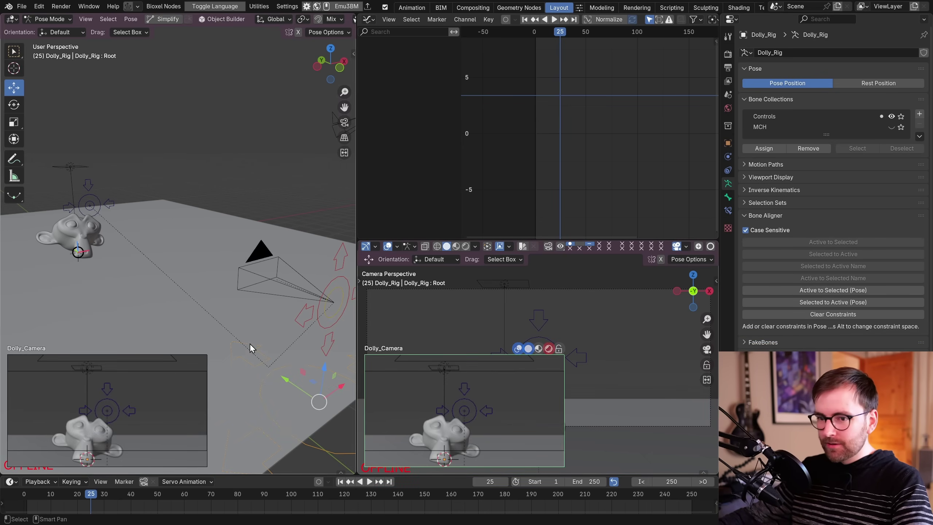
middle_click_drag(256, 346, 256, 367)
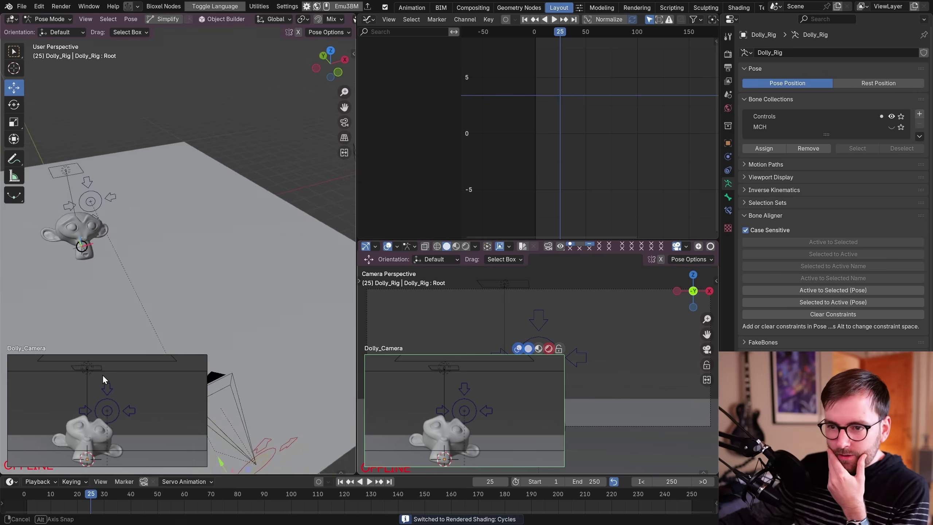
middle_click_drag(102, 376, 108, 378)
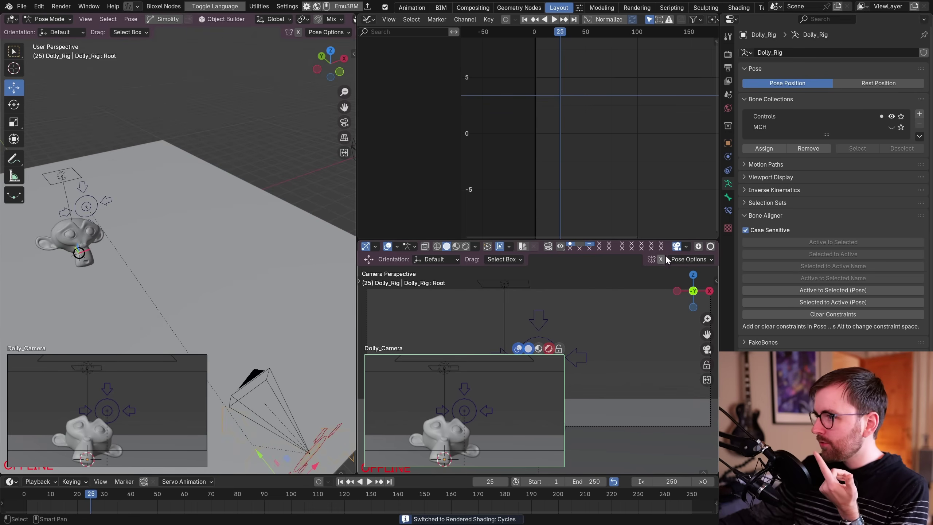
left_click(677, 247)
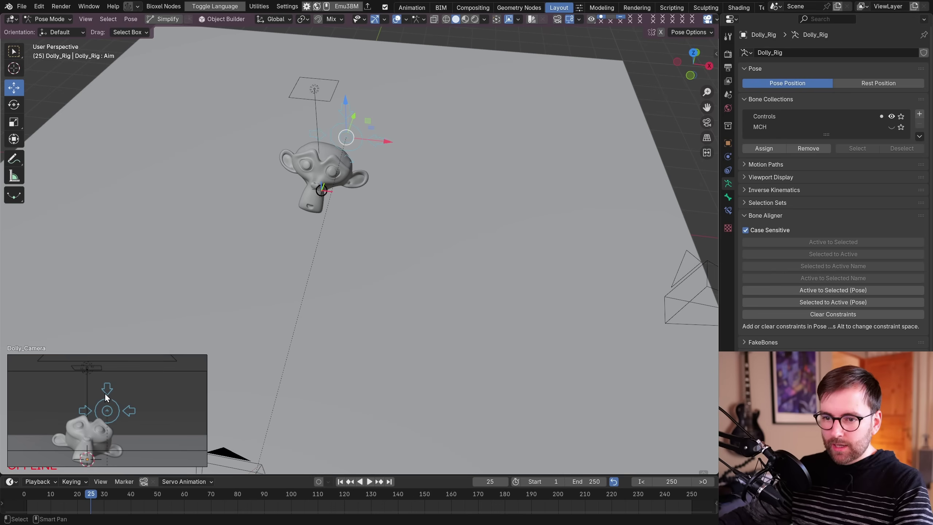
Navigate the dolly camera through its preview inset and reposition the Aim control near the monkey.
mouse_move(106, 396)
middle_mouse_down()
mouse_move(63, 386)
mouse_move(78, 359)
mouse_move(52, 377)
mouse_move(95, 410)
middle_mouse_up()
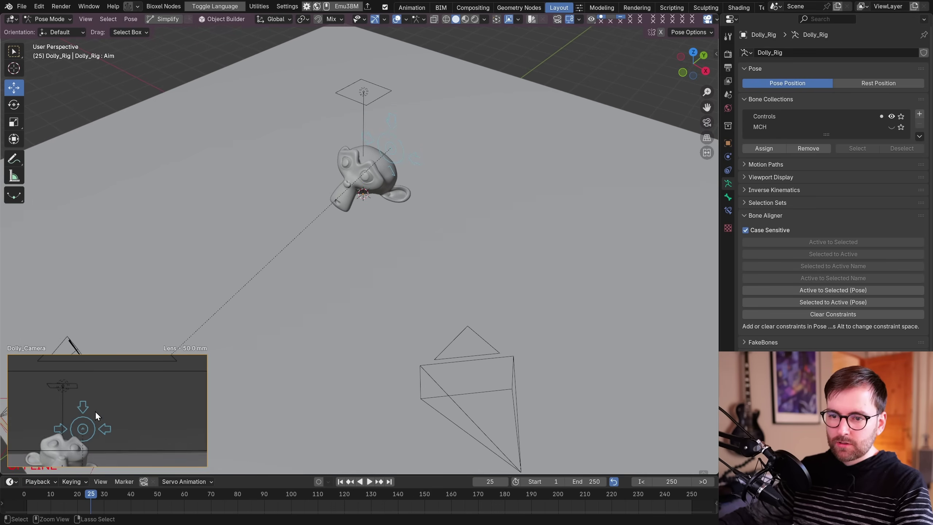
middle_click_drag(269, 334, 375, 190)
middle_click_drag(105, 383, 99, 403)
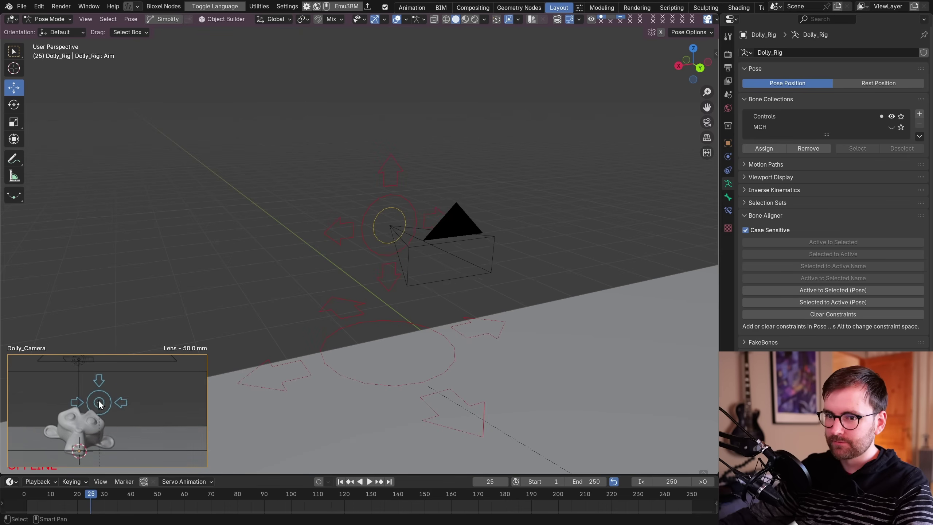
middle_click_drag(379, 308, 459, 232)
key("g")
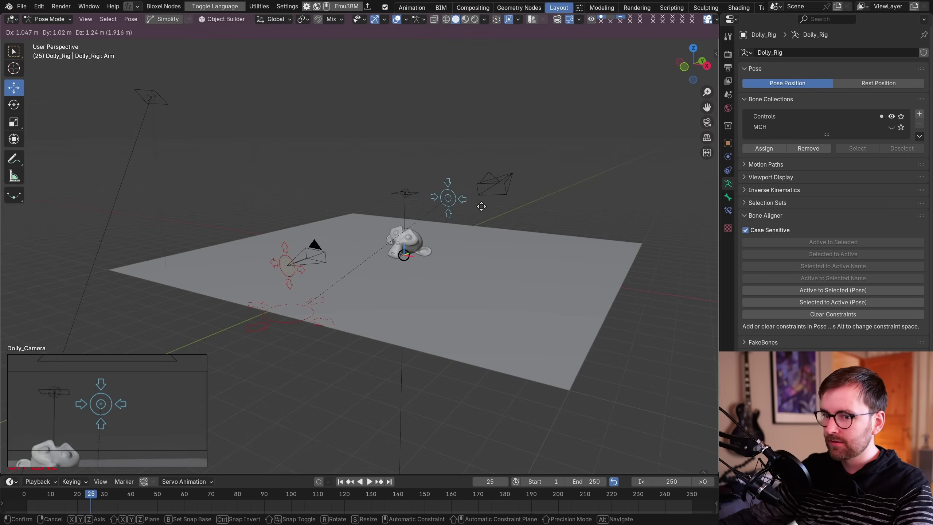
left_click(453, 239)
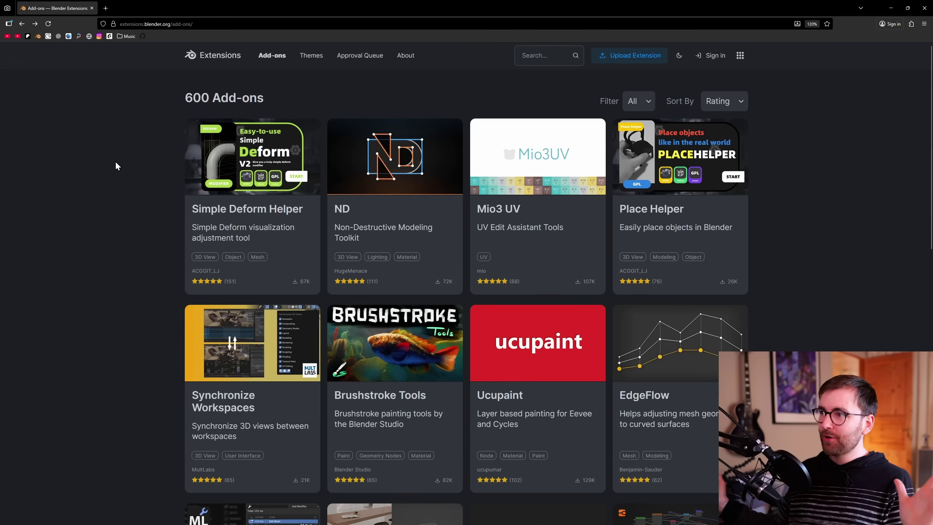
Highlight the add-on count heading on the Blender Extensions website and switch back to Blender.
left_click_drag(183, 98, 291, 103)
key("ctrl+super+Left")
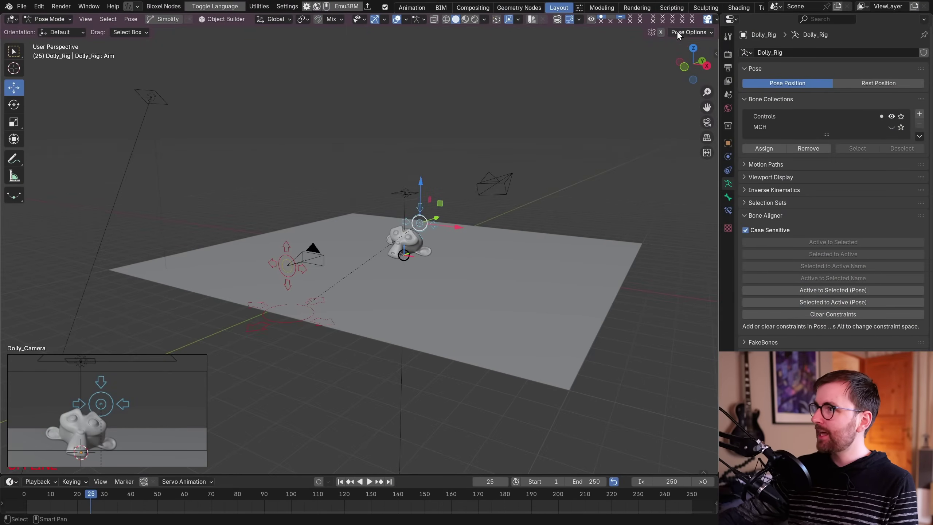
Hide the camera preview inset and return the dolly rig to Object Mode with the monkey in view.
left_click(708, 18)
middle_click_drag(371, 259, 488, 259)
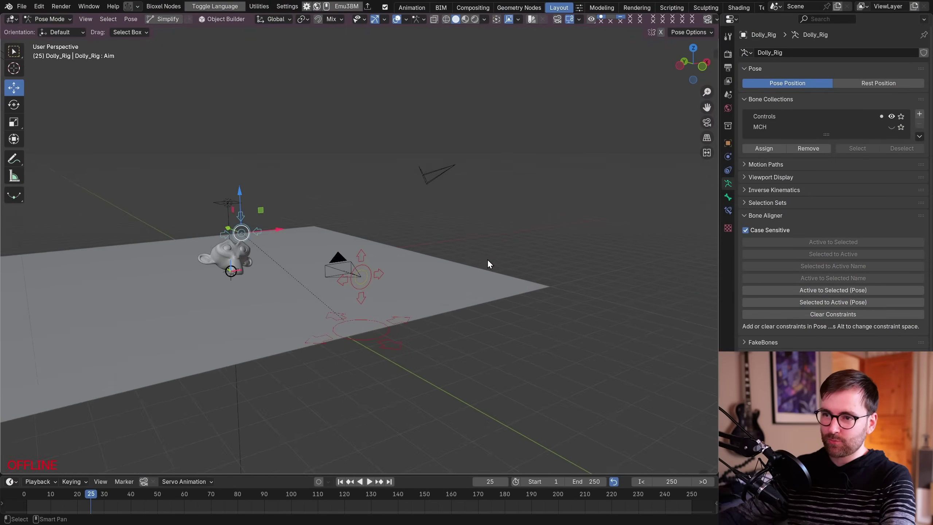
scroll(489, 260, "up", 3)
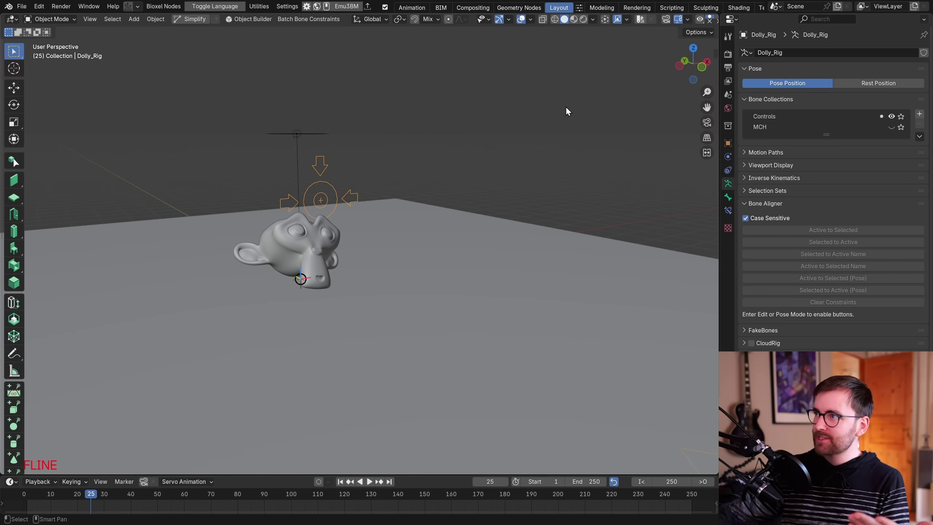
scroll(559, 19, "down", 1)
Switch the viewport to rendered shading, inspect the lit monkey on the patterned floor, and select the floor grid.
left_click(557, 19)
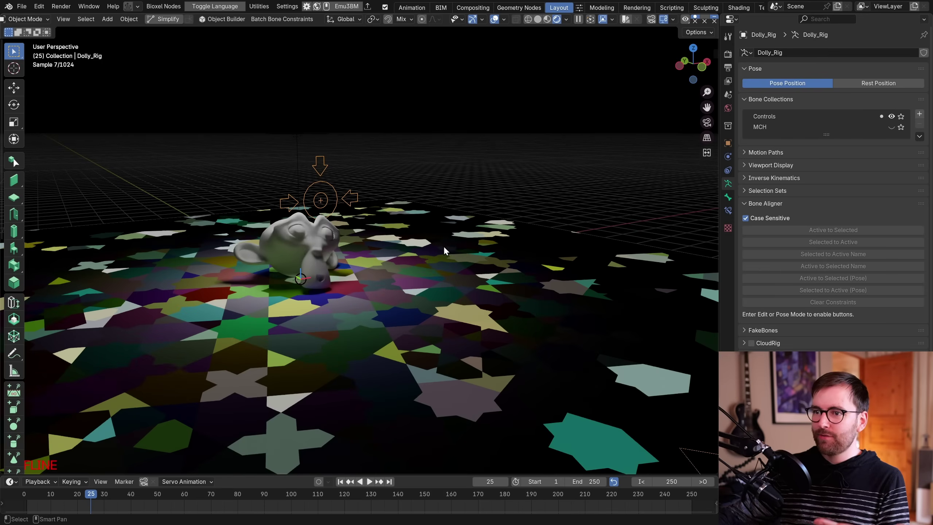
scroll(471, 249, "up", 4)
middle_click_drag(471, 250, 274, 242)
scroll(459, 239, "down", 3)
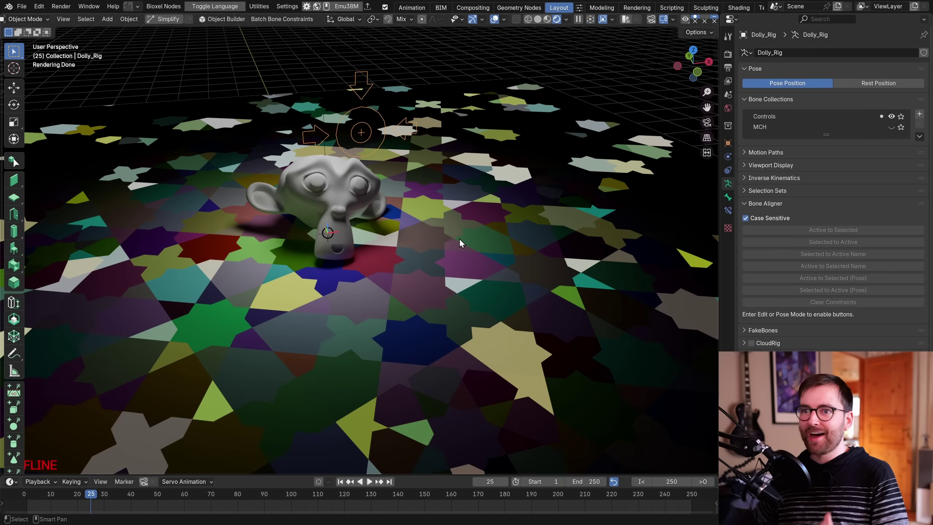
left_click(523, 174)
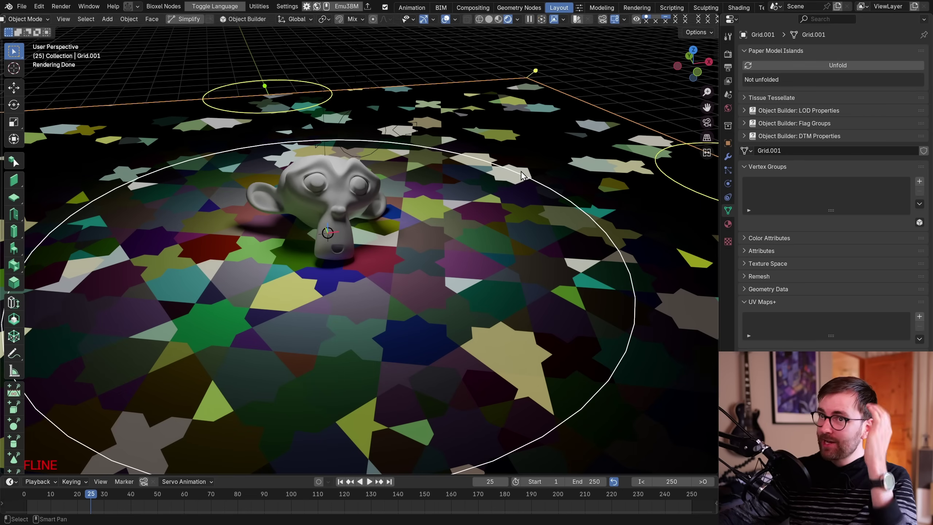
scroll(506, 145, "down", 3)
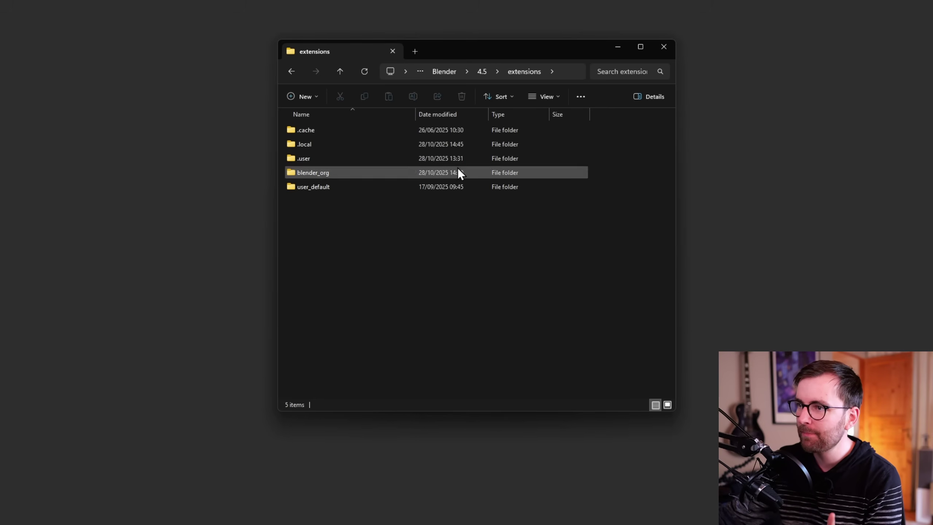
In File Explorer, open blender_org in the Blender 4.5 extensions folder and delete all folders from ac_tools to ZenUVChecker.
double_click(292, 172)
left_click(292, 144)
left_click_drag(672, 121, 670, 388)
left_click(295, 394, "shift")
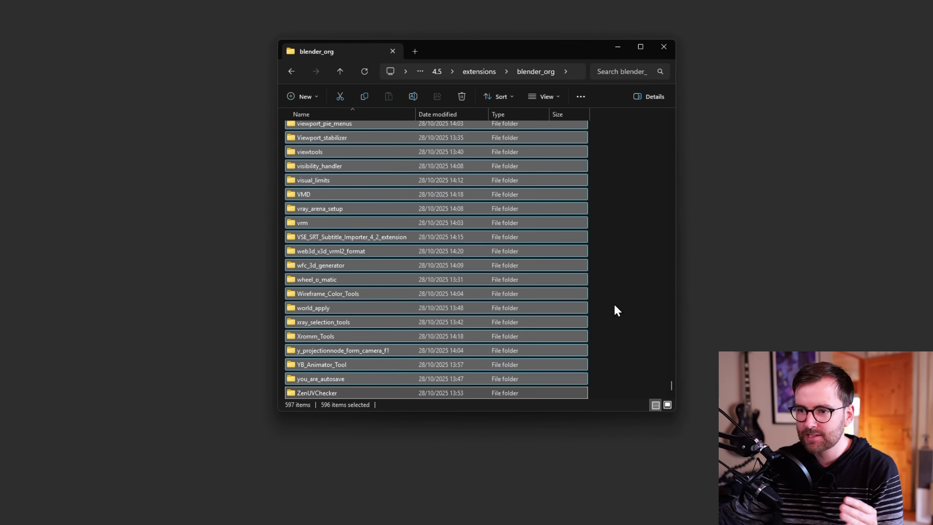
left_click_drag(671, 385, 671, 124)
right_click(326, 142)
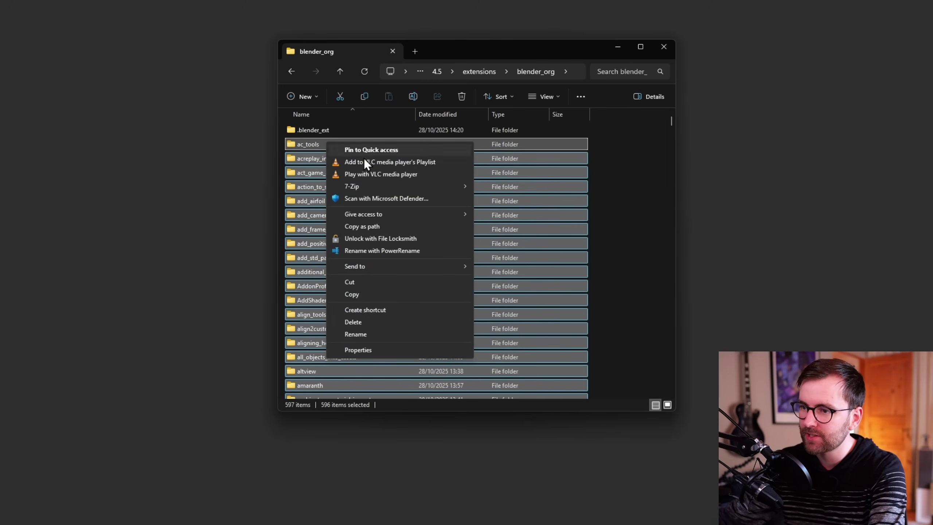
left_click(355, 323)
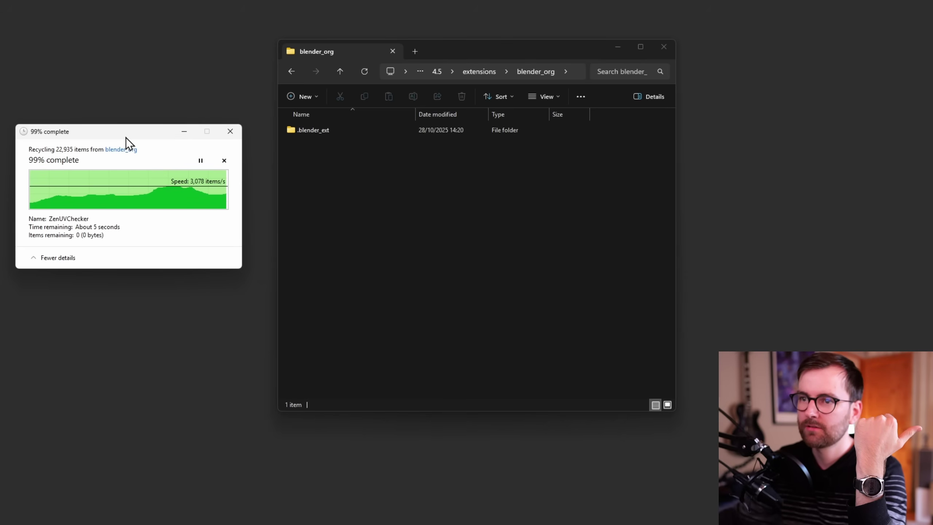
Check the contents of the .blender_ext folder, go back to blender_org, and cancel the recycling operation.
left_click_drag(125, 137, 127, 142)
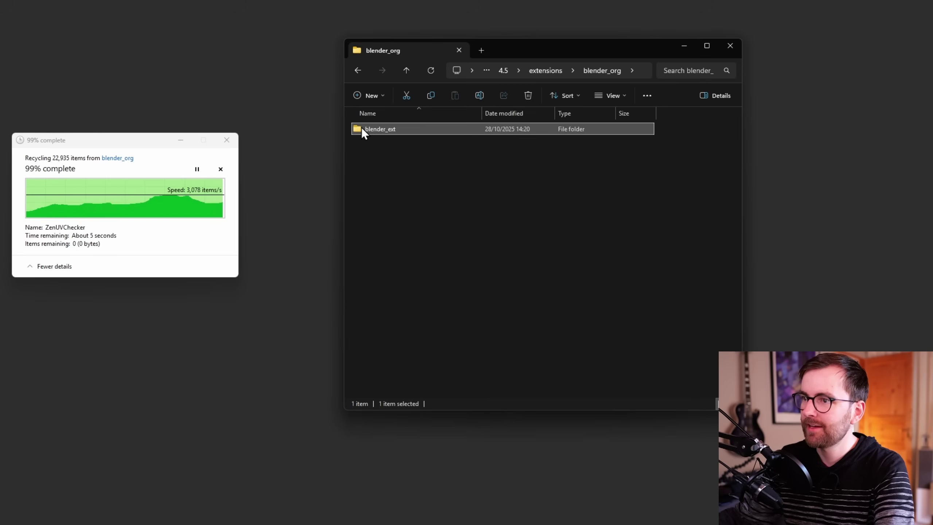
double_click(364, 128)
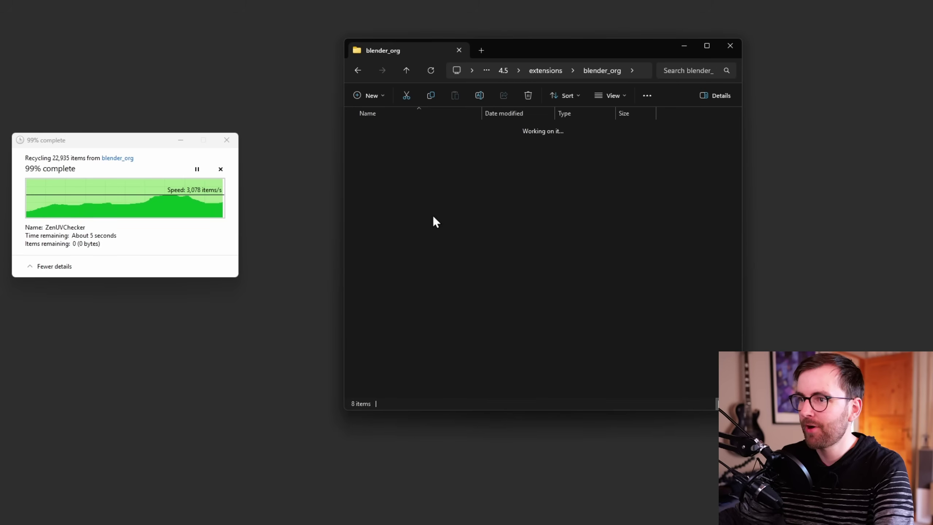
key("alt+Left")
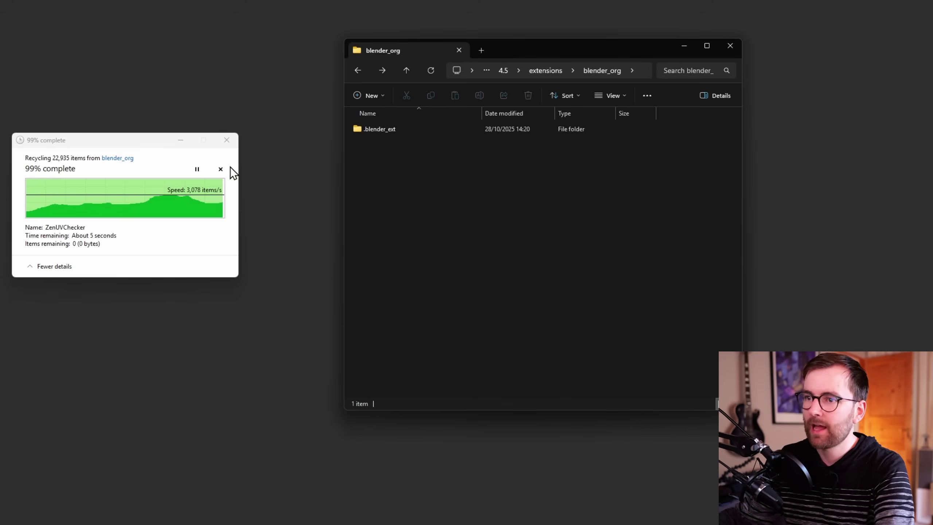
left_click(221, 169)
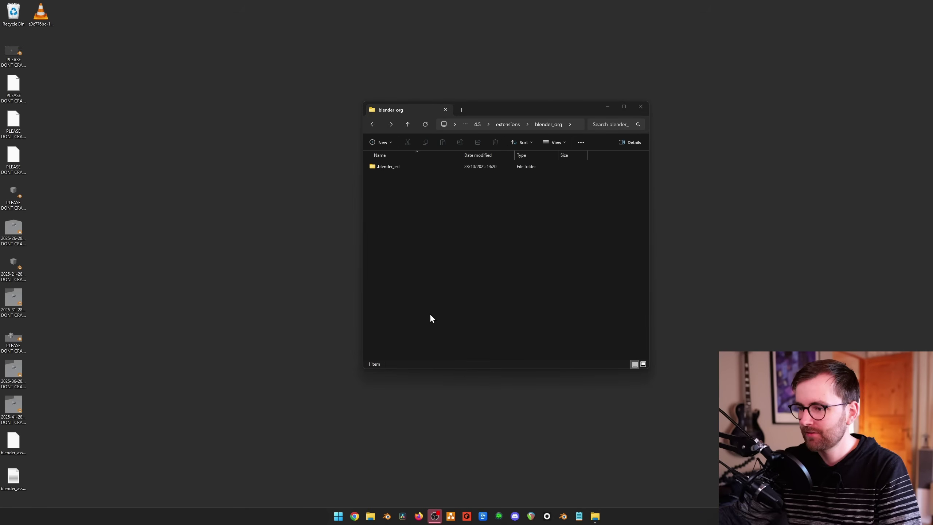
Launch Blender to check how it starts with the extension folders deleted.
left_click(386, 516)
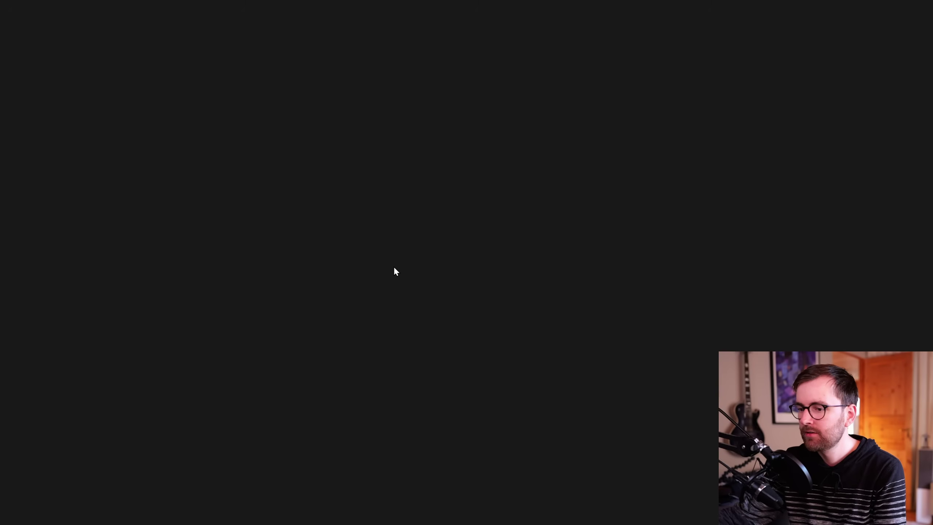
left_click_drag(618, 348, 617, 342)
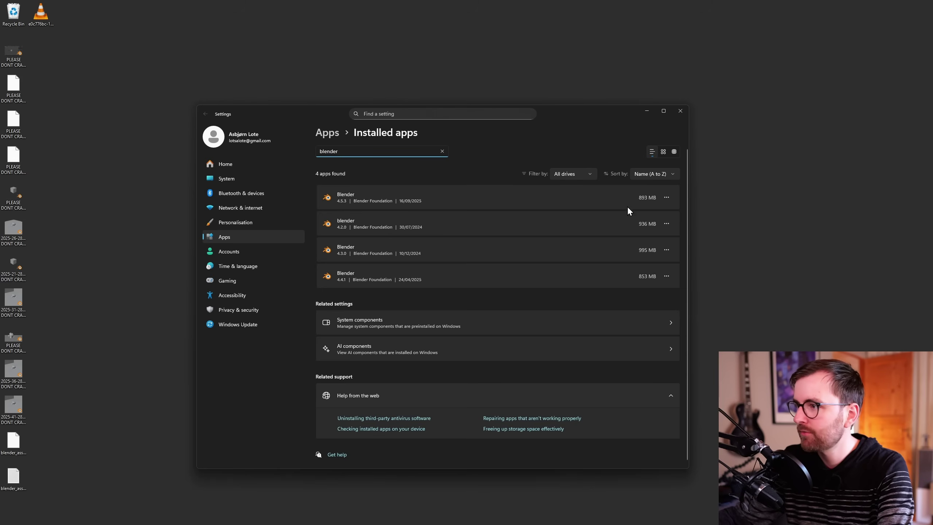
Uninstall Blender 4.5.3 from the installed apps in Windows Settings.
left_click(666, 198)
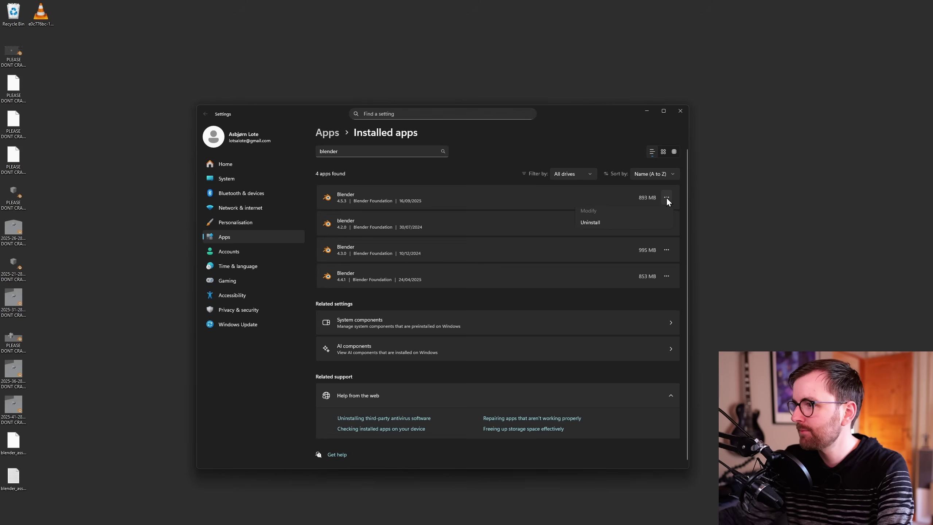
left_click(599, 225)
left_click(647, 237)
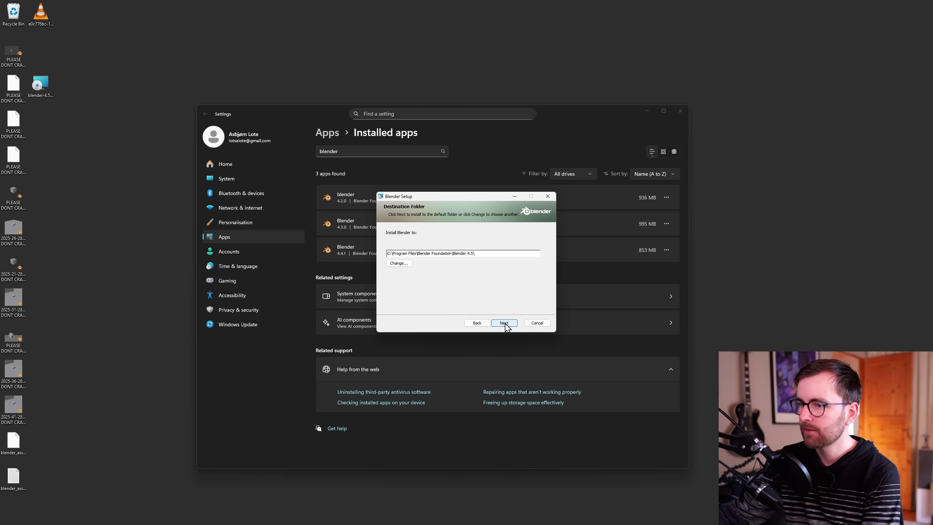
Reinstall Blender 4.5 into its default destination folder, close Windows Settings, and launch the new installation.
left_click(499, 322)
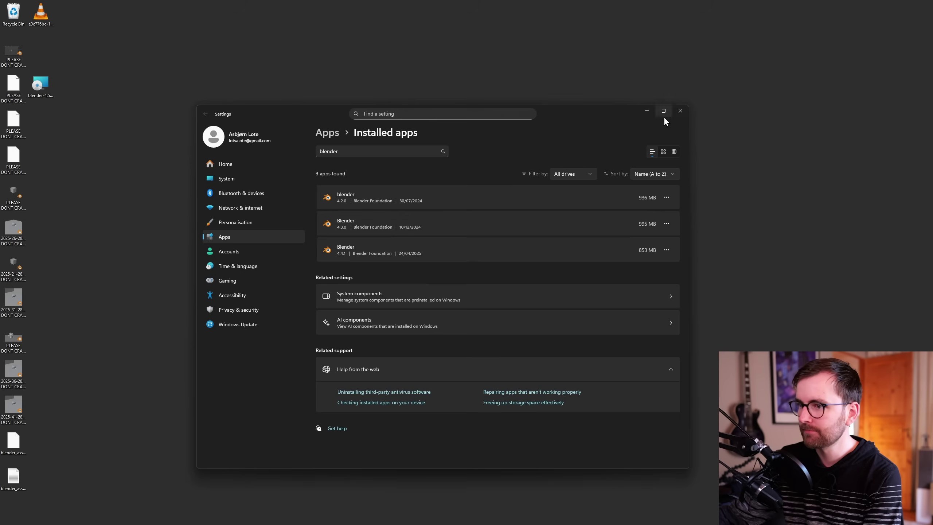
left_click(681, 111)
double_click(47, 47)
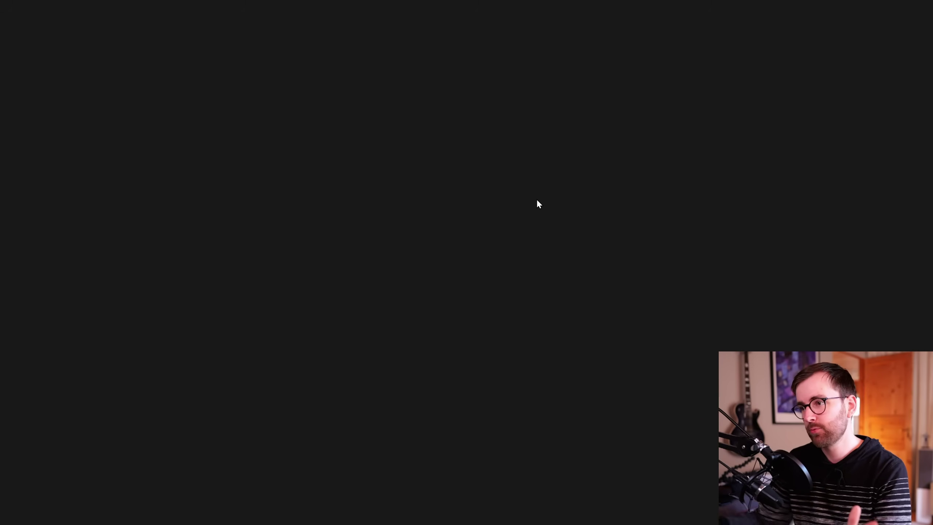
Open the appdata directory through the Run dialog and go into the Blender Foundation folder under Local.
key("super+r")
type("appdata")
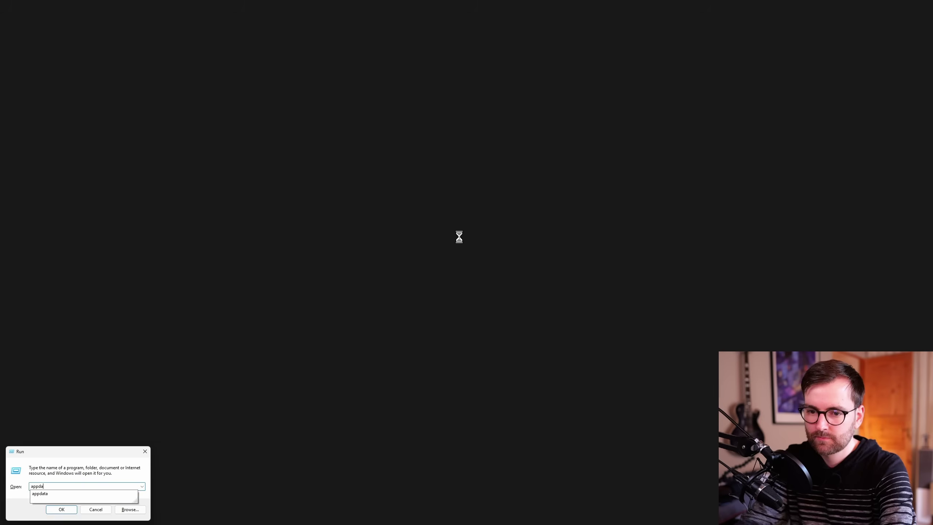
key("Return")
double_click(454, 129)
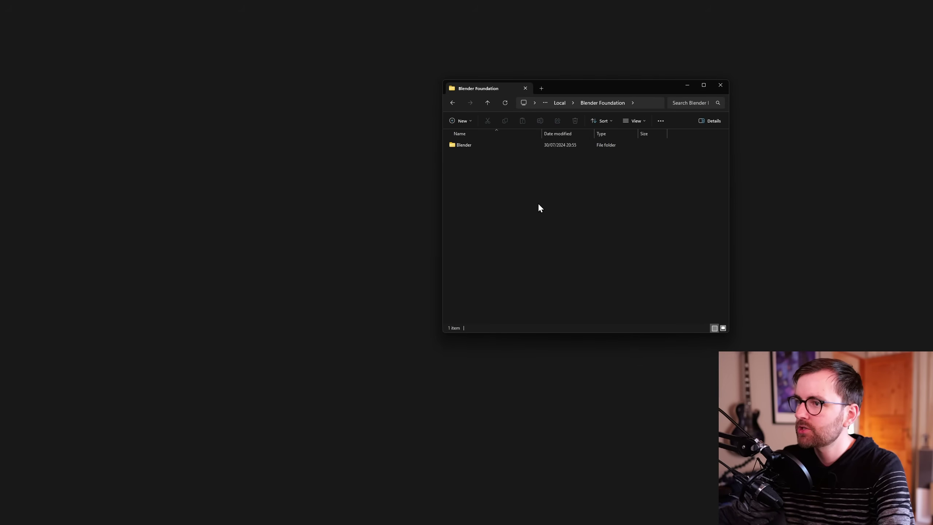
Open the preferences of the freshly installed Blender and inspect the list of missing add-ons.
left_click(486, 147)
left_click(598, 20)
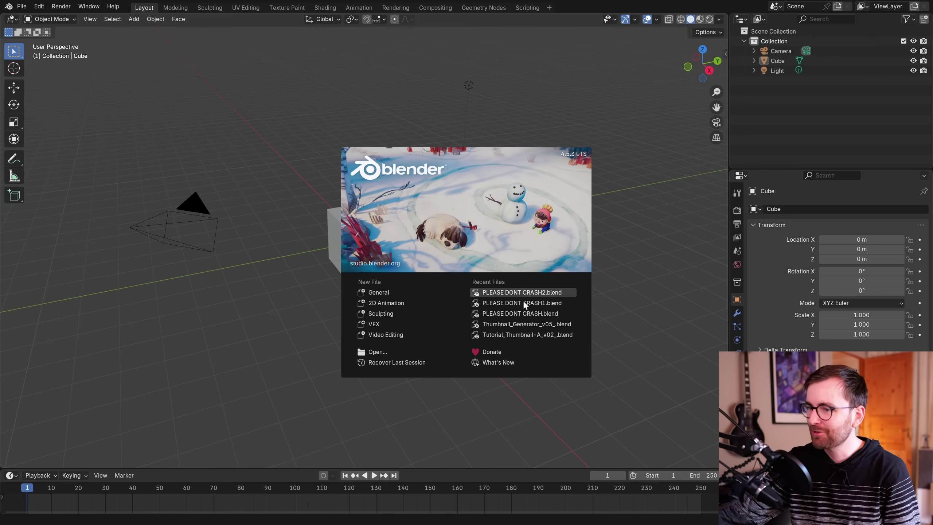
left_click(39, 6)
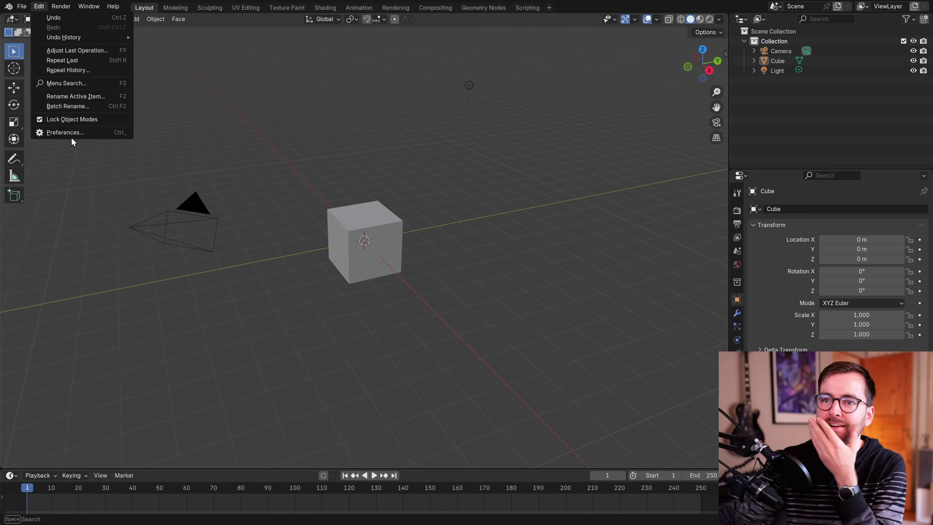
left_click(73, 132)
left_click_drag(141, 6, 378, 81)
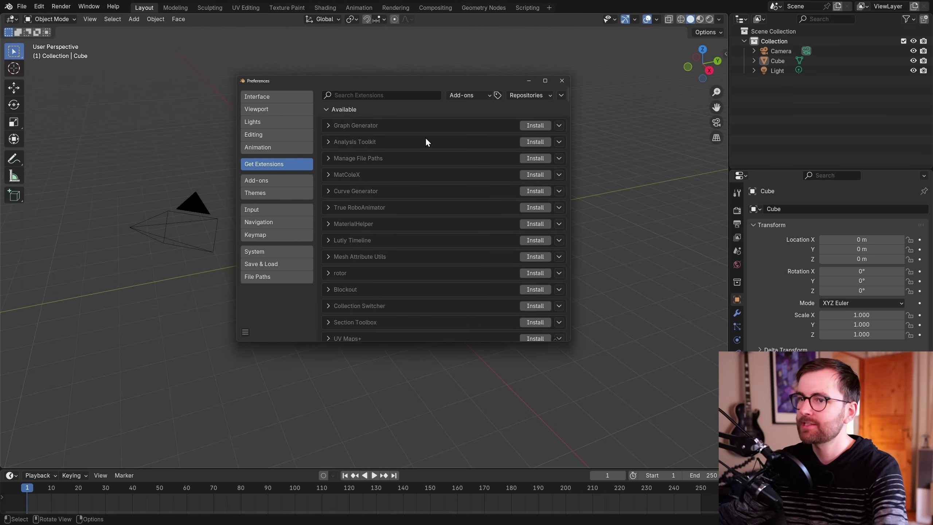
left_click(280, 180)
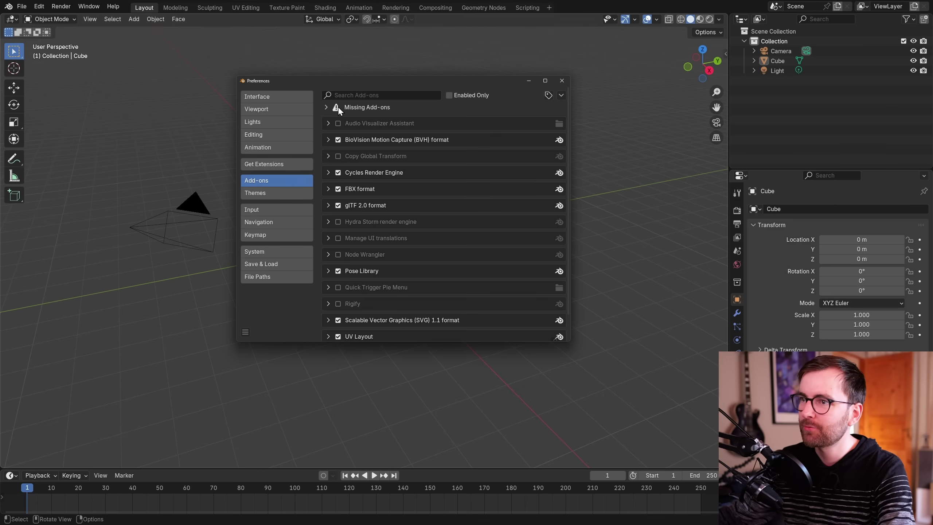
left_click(325, 107)
left_click_drag(568, 101, 558, 264)
Search the available extensions for "simple audio" and install Simple Audio Visualizer.
type("simple")
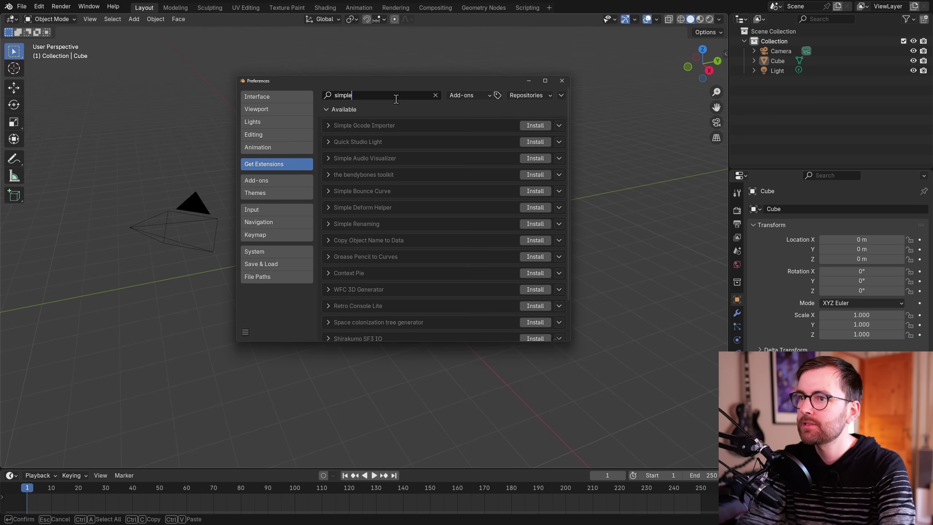
type(" audio")
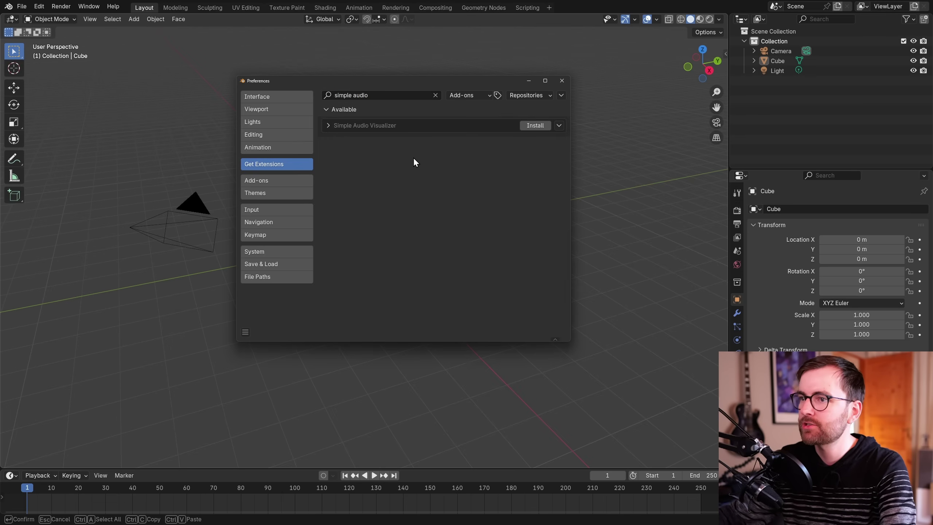
left_click(535, 125)
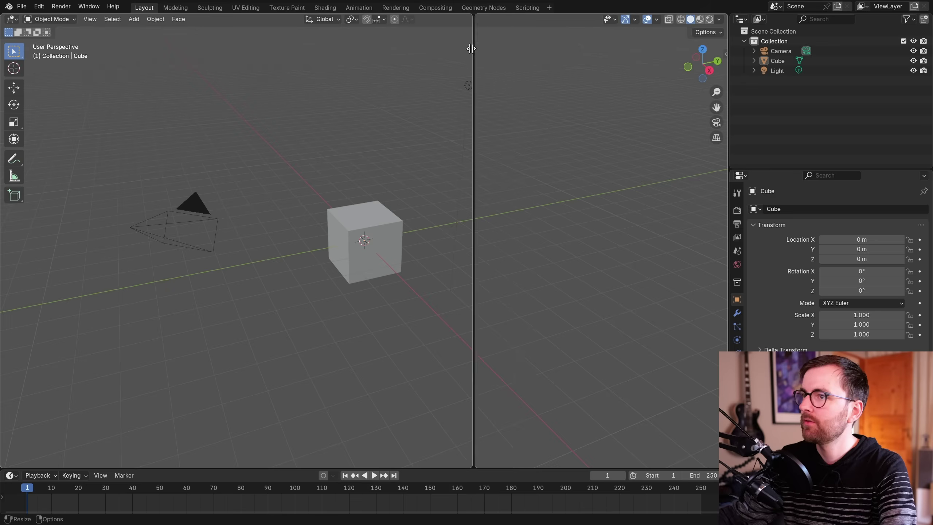
Split the 3D viewport, make the second area a Graph Editor, and show the F-curve settings of the cube's location keyframes.
left_click_drag(469, 46, 379, 46)
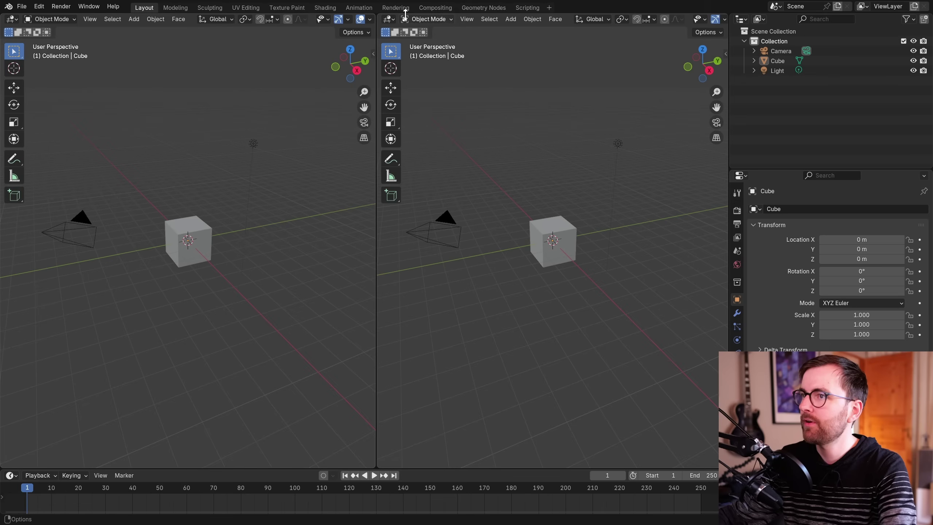
left_click(389, 19)
left_click(525, 66)
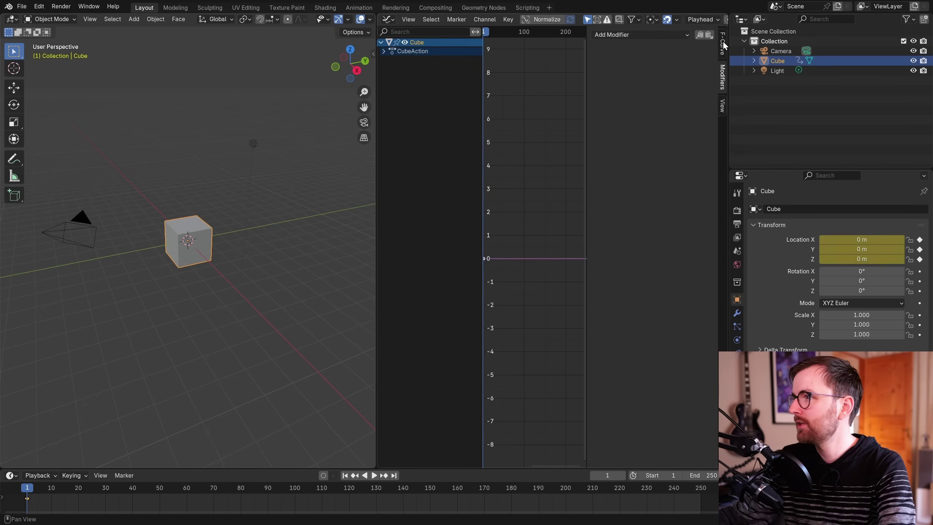
left_click(723, 41)
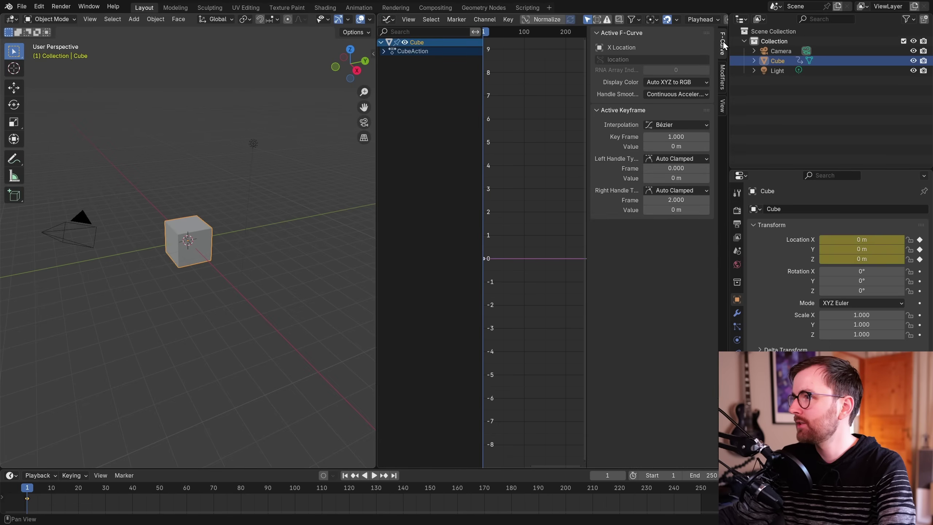
left_click(384, 51)
left_click_drag(376, 70, 322, 71)
Expand the cube's Object Transforms channels in the Graph Editor and uninstall the Simple Audio Visualizer extension.
left_click(502, 120)
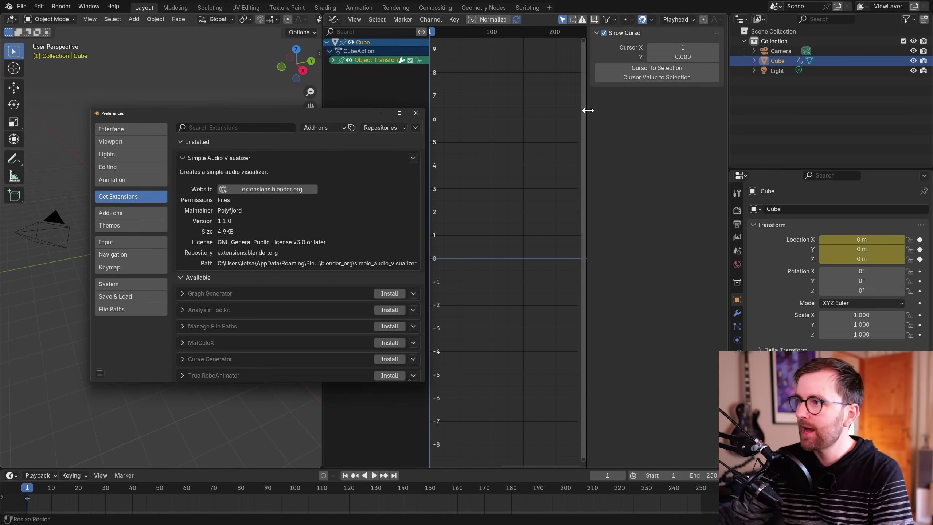
left_click(506, 127)
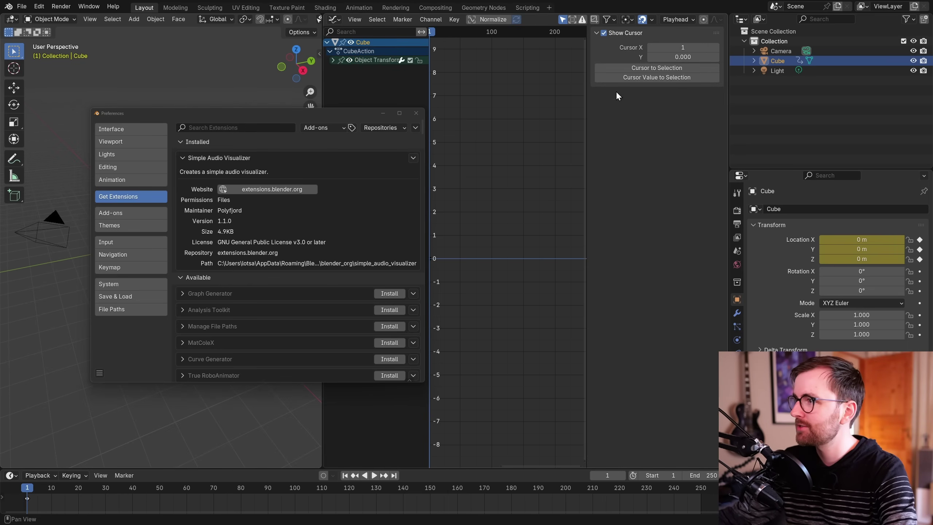
left_click(333, 59)
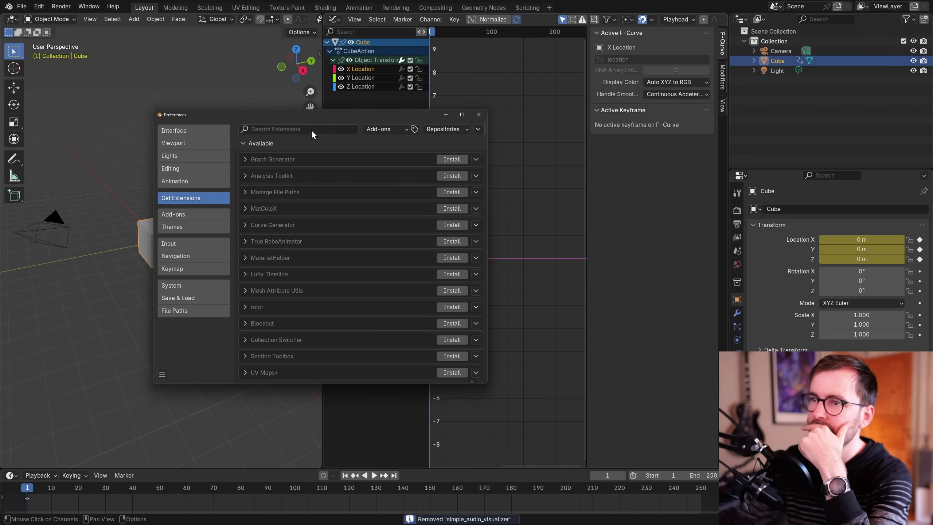
Search the available extensions for "screen", install Screencast Keys, and expand its details.
left_click(312, 129)
type("screen")
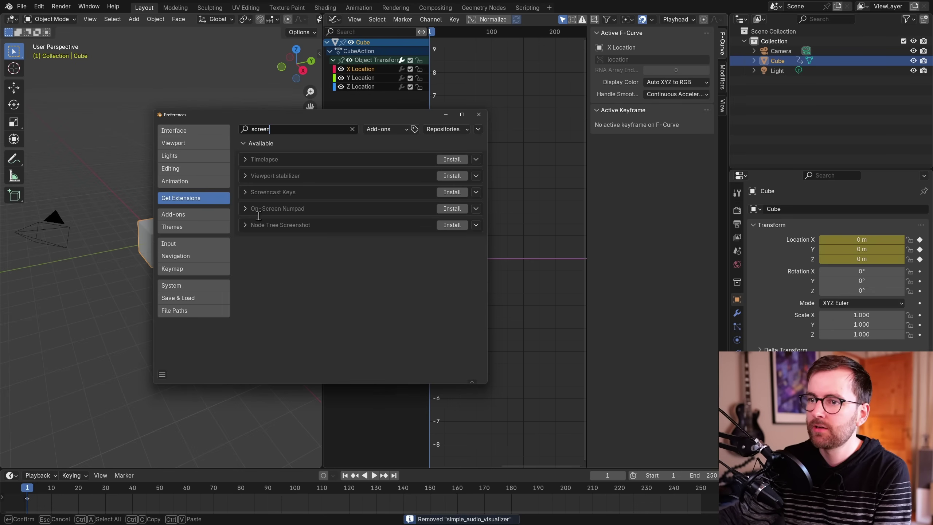
left_click(246, 161)
Close the preferences and look through the 3D viewport sidebar, including its View category, for the Screencast Keys panel.
left_click(479, 115)
key("n")
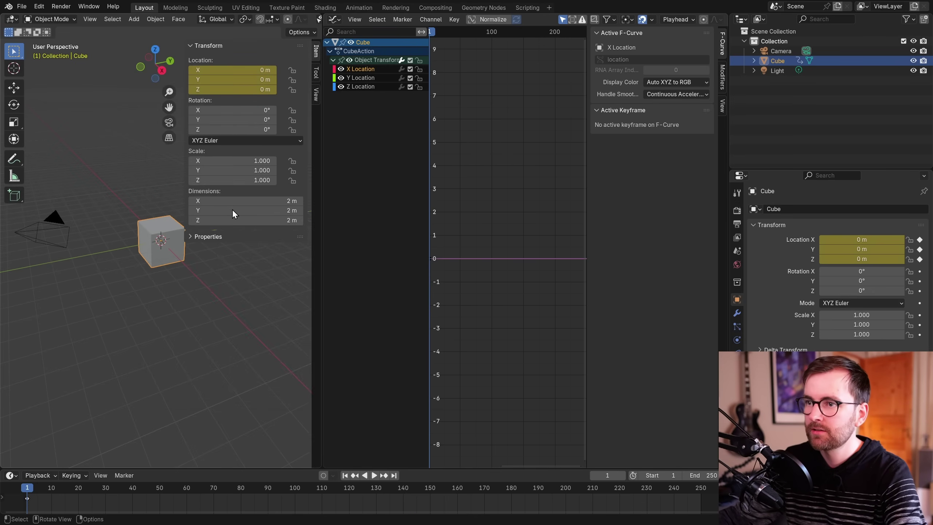
left_click(316, 95)
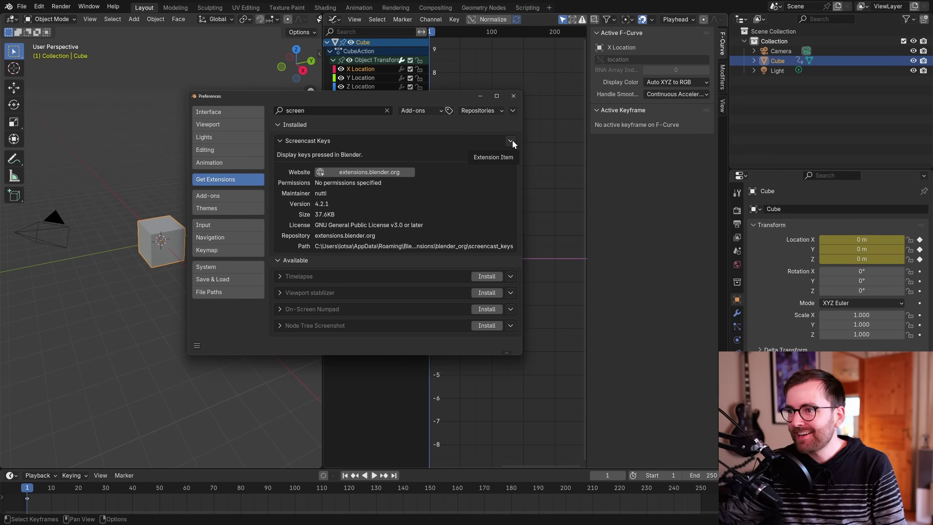
Clear the extension search to list all extensions again and shift the Preferences window slightly.
left_click(387, 110)
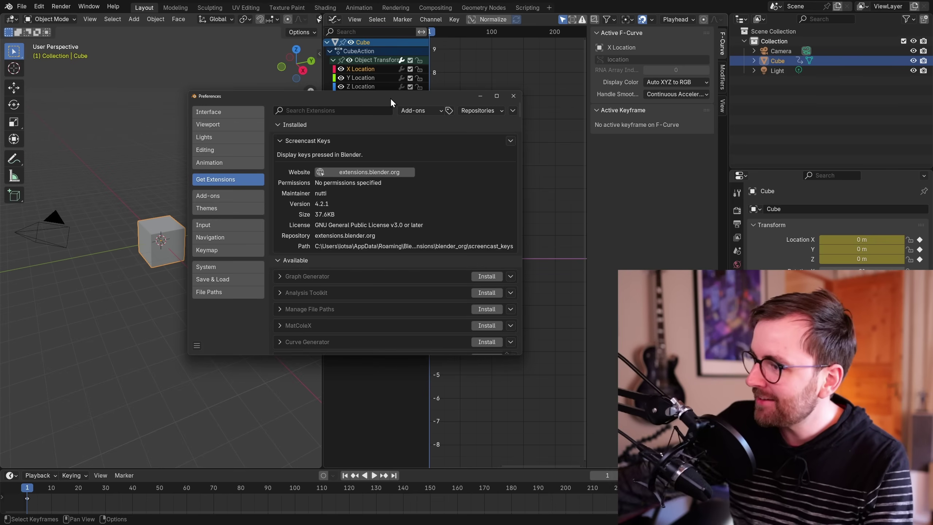
left_click_drag(397, 95, 401, 96)
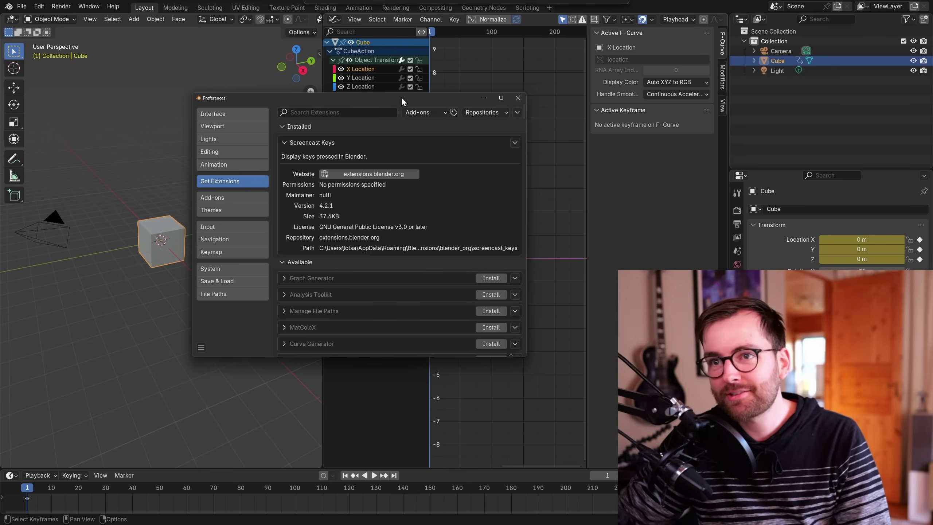